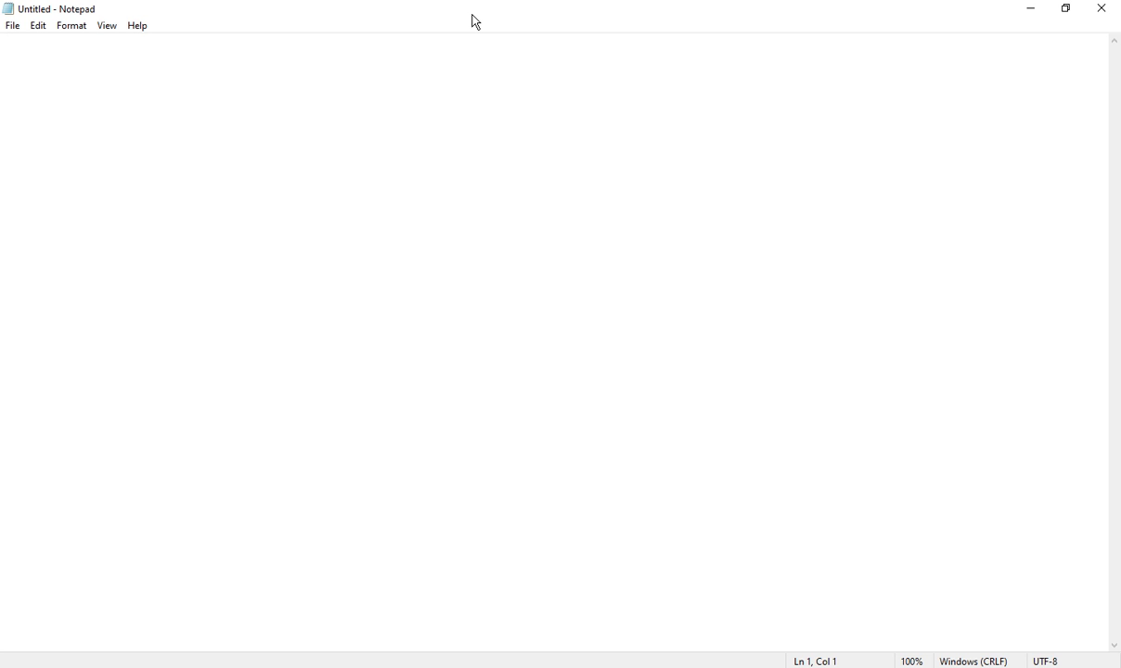
# - Write the line "This is a new text based document." in the blank document
pyautogui.click(473, 15)
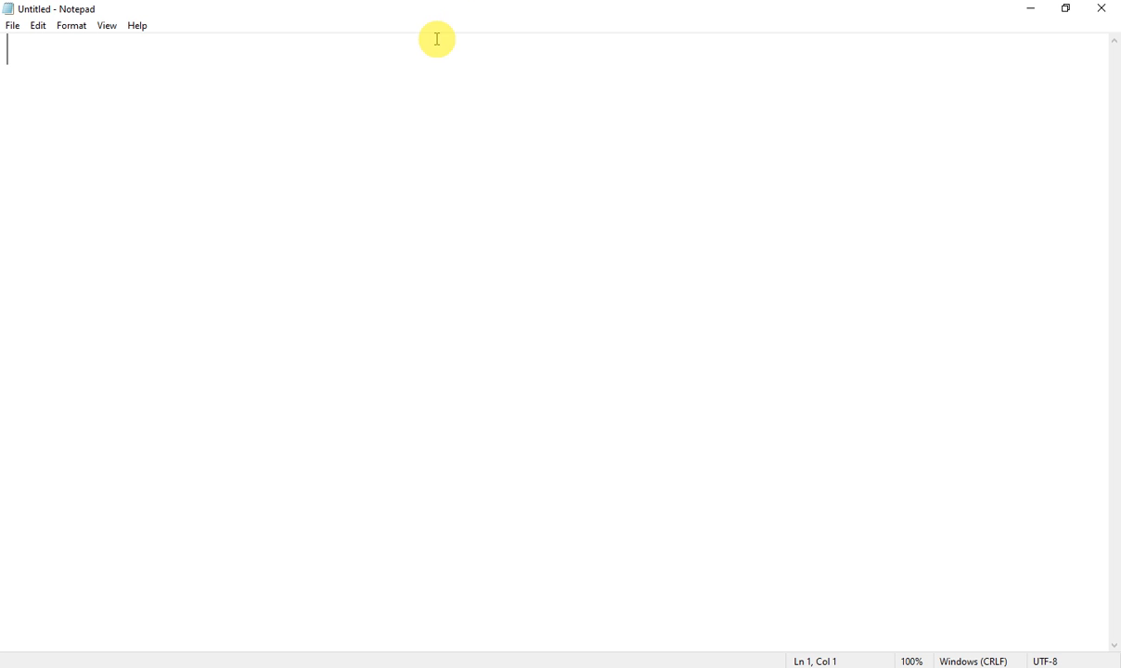
pyautogui.click(23, 48)
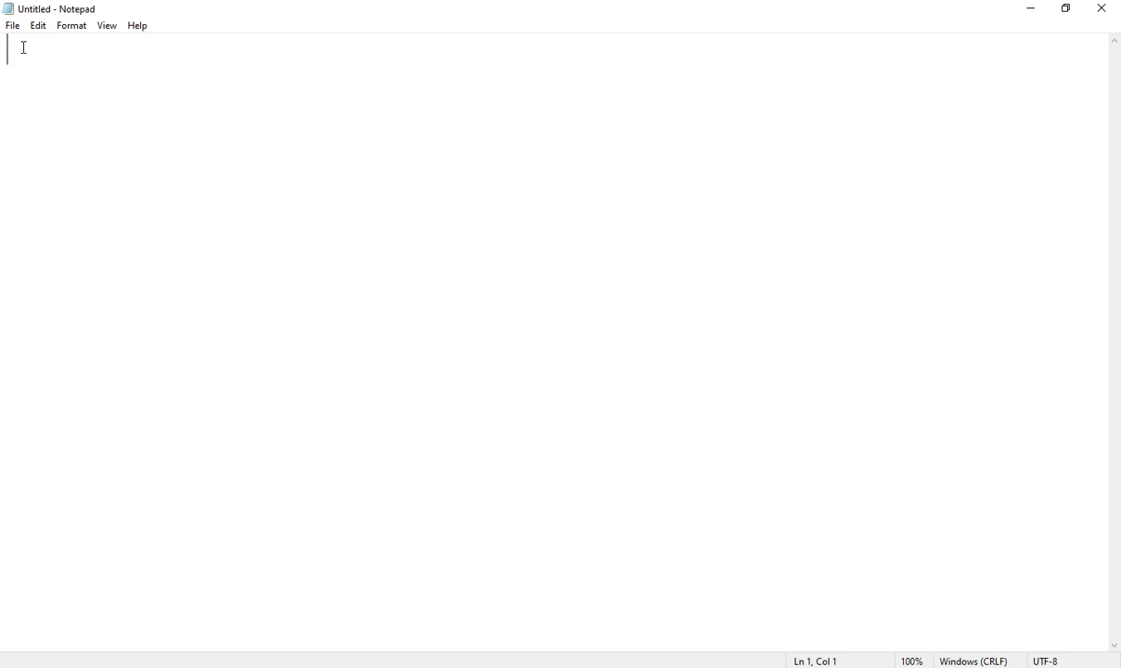
pyautogui.write('This is')
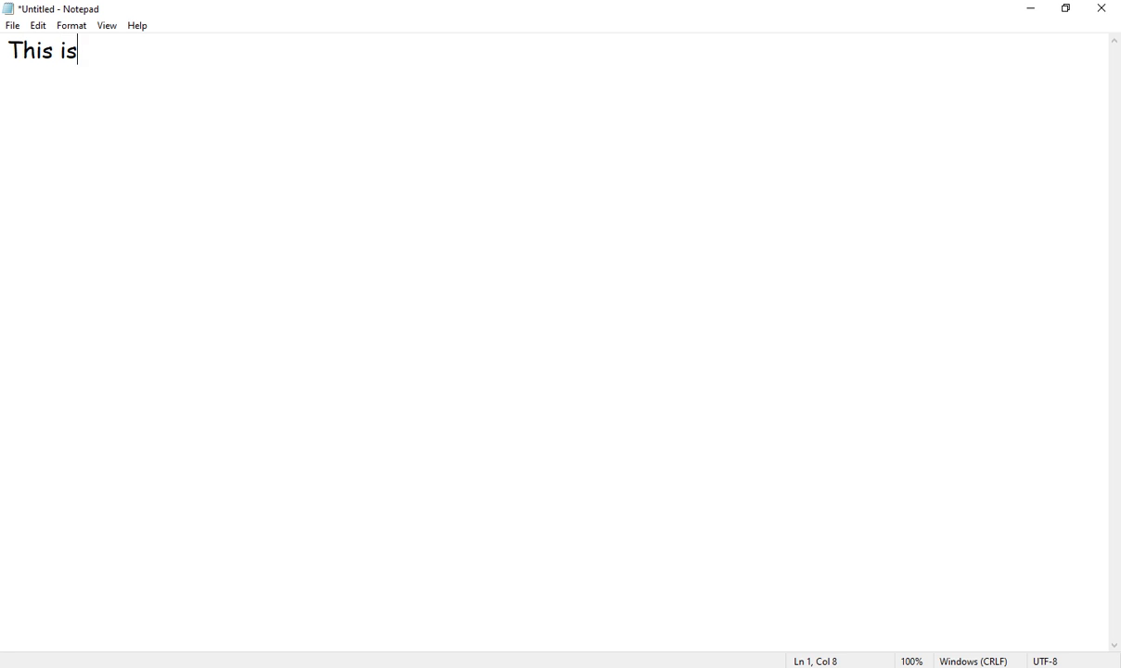
pyautogui.write(' a new text based docu')
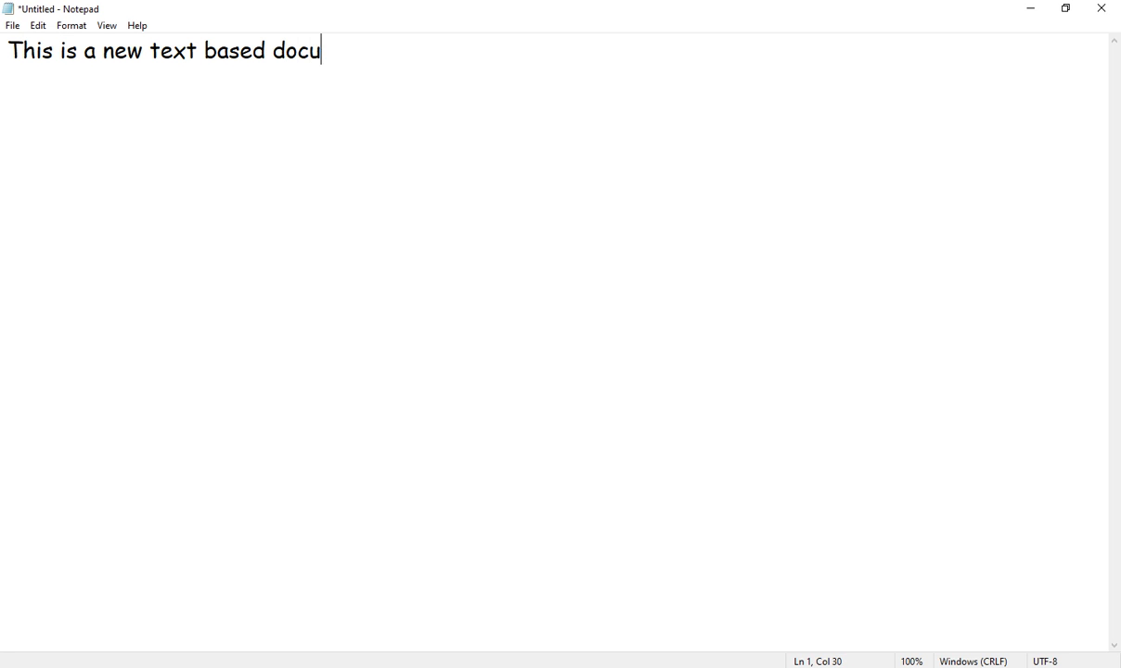
pyautogui.write('ment.')
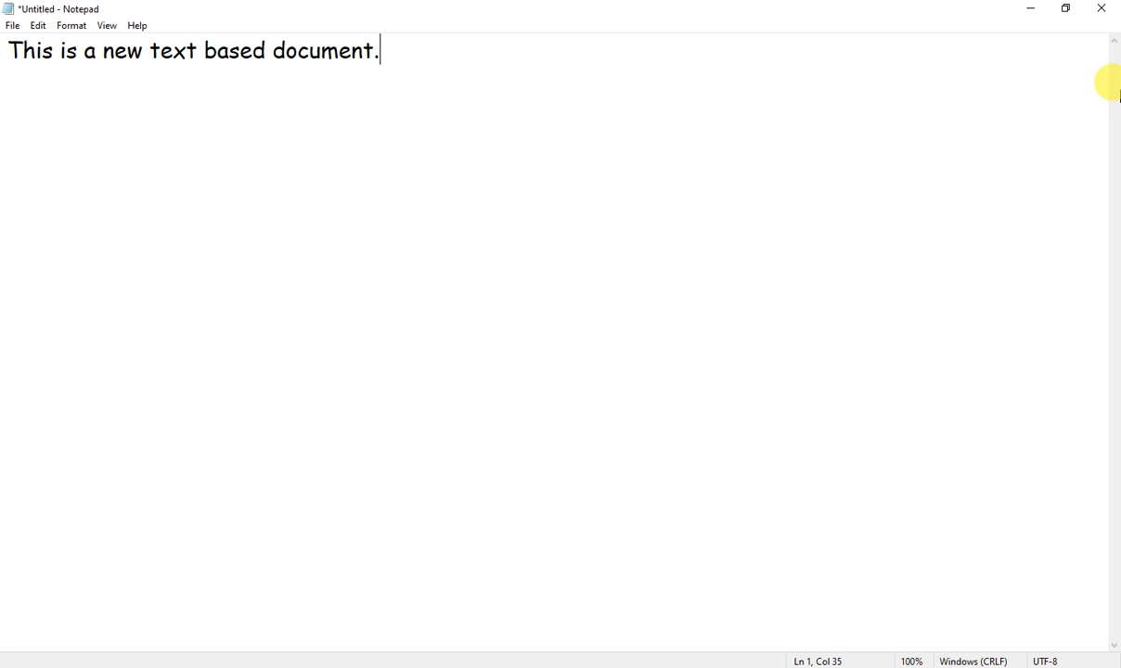
pyautogui.hotkey('ctrl', 'a')
pyautogui.click(455, 50)
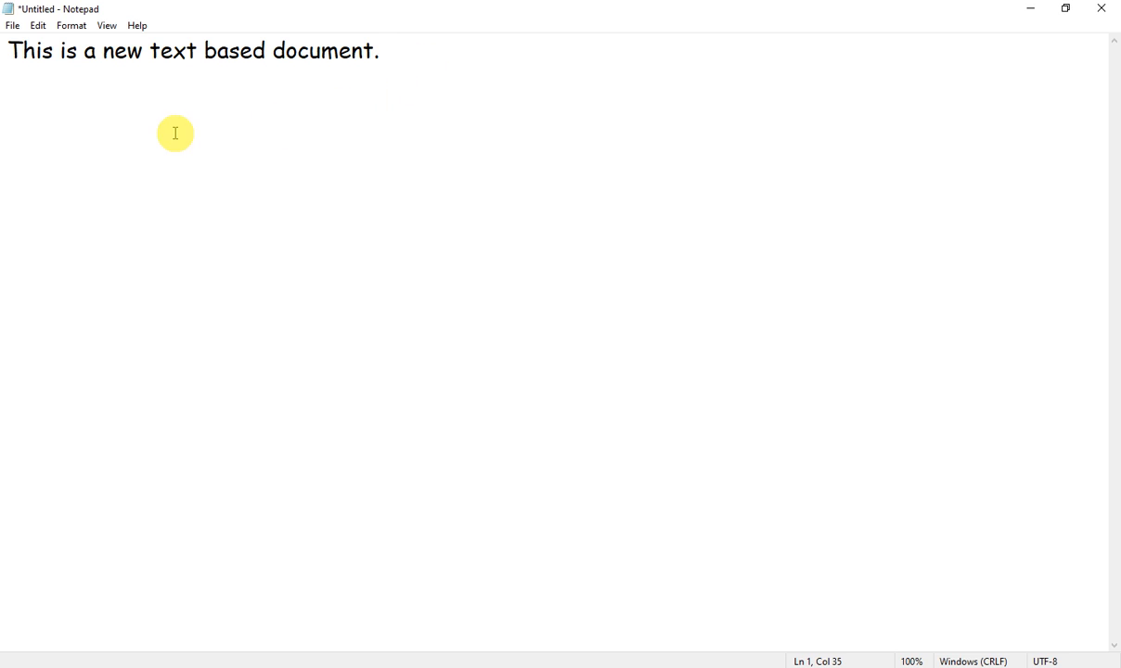
# - Save the document to the Desktop as a text file named "darsh"
pyautogui.click(13, 26)
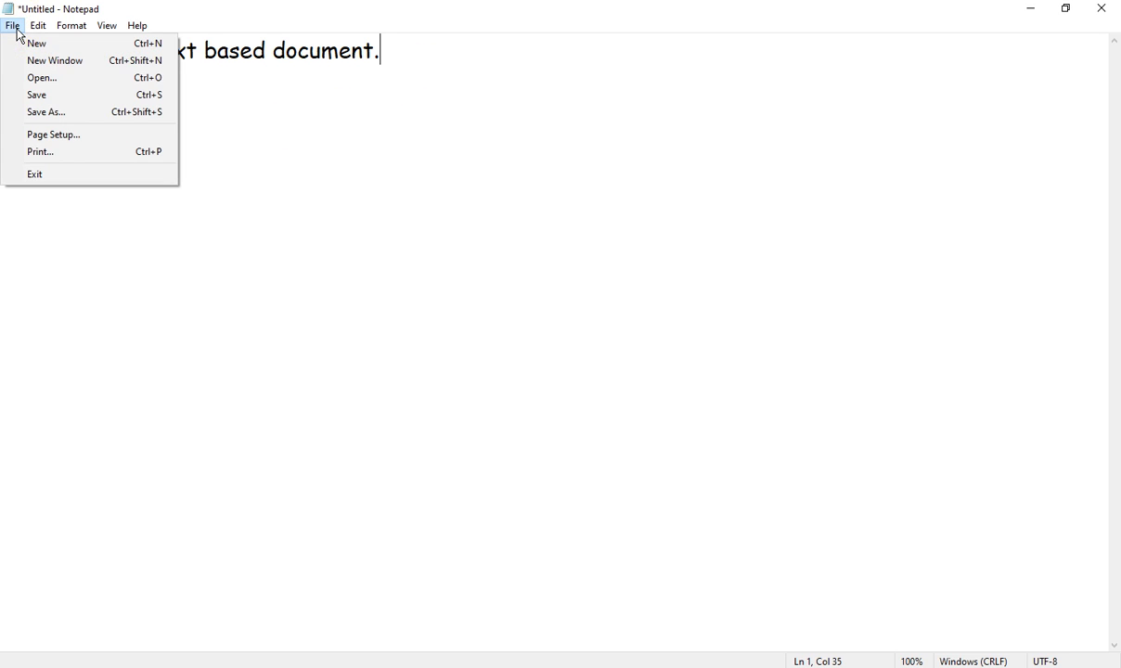
pyautogui.click(99, 104)
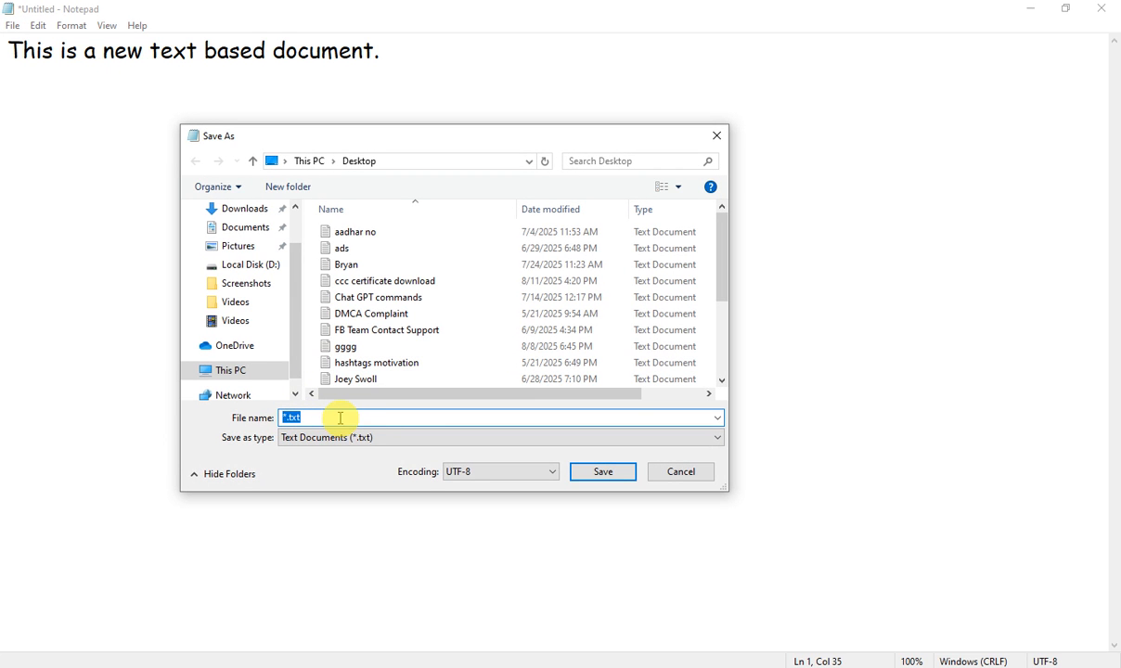
pyautogui.write('darsh')
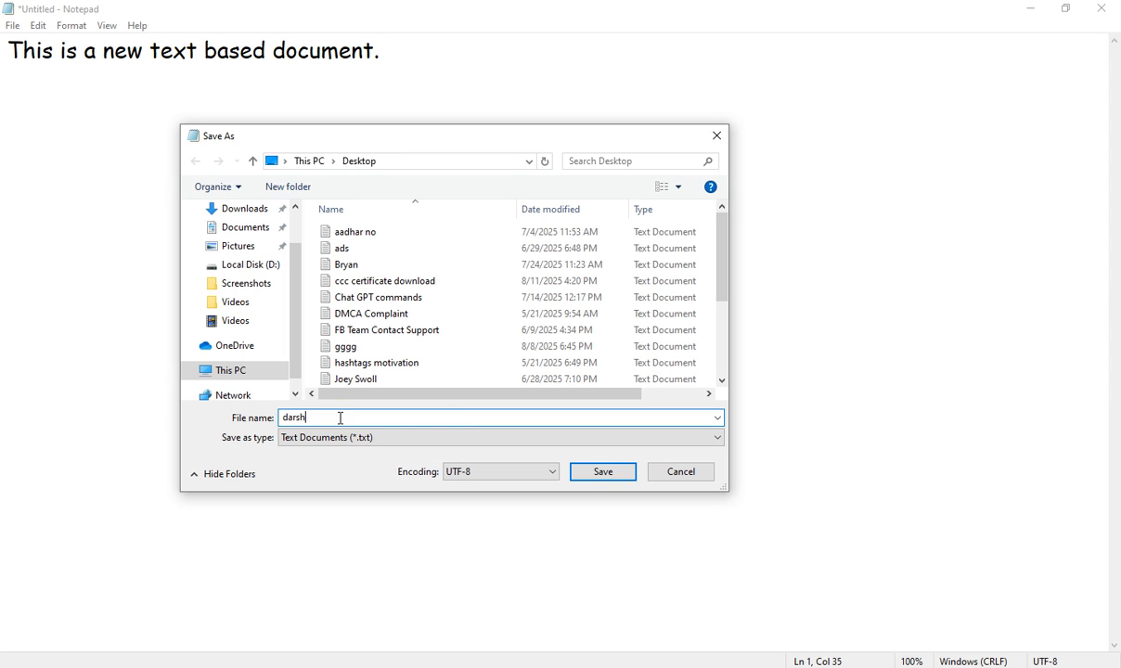
pyautogui.click(586, 474)
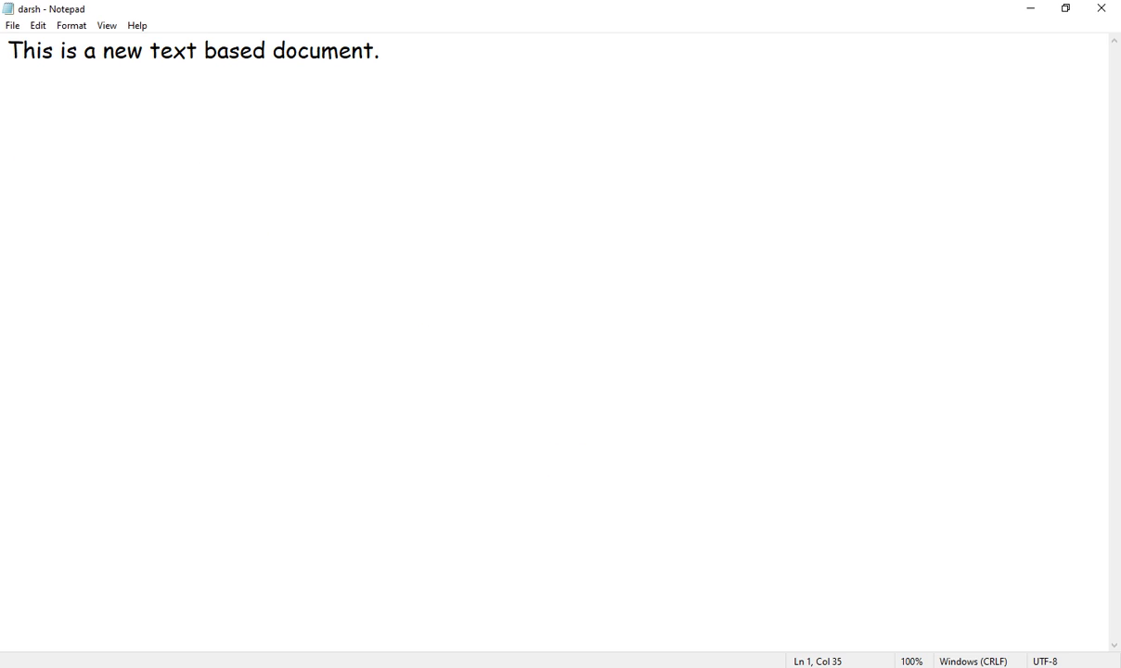
# - Start a new blank document, and open the saved file darsh.txt from the Desktop
pyautogui.click(16, 28)
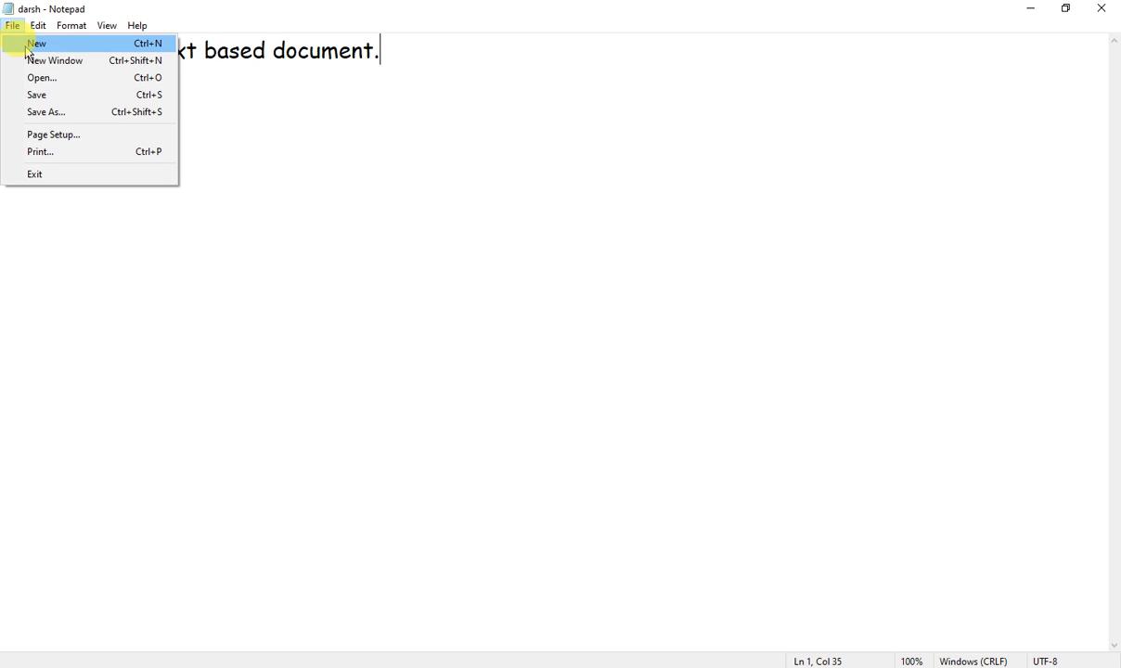
pyautogui.click(93, 52)
pyautogui.click(16, 28)
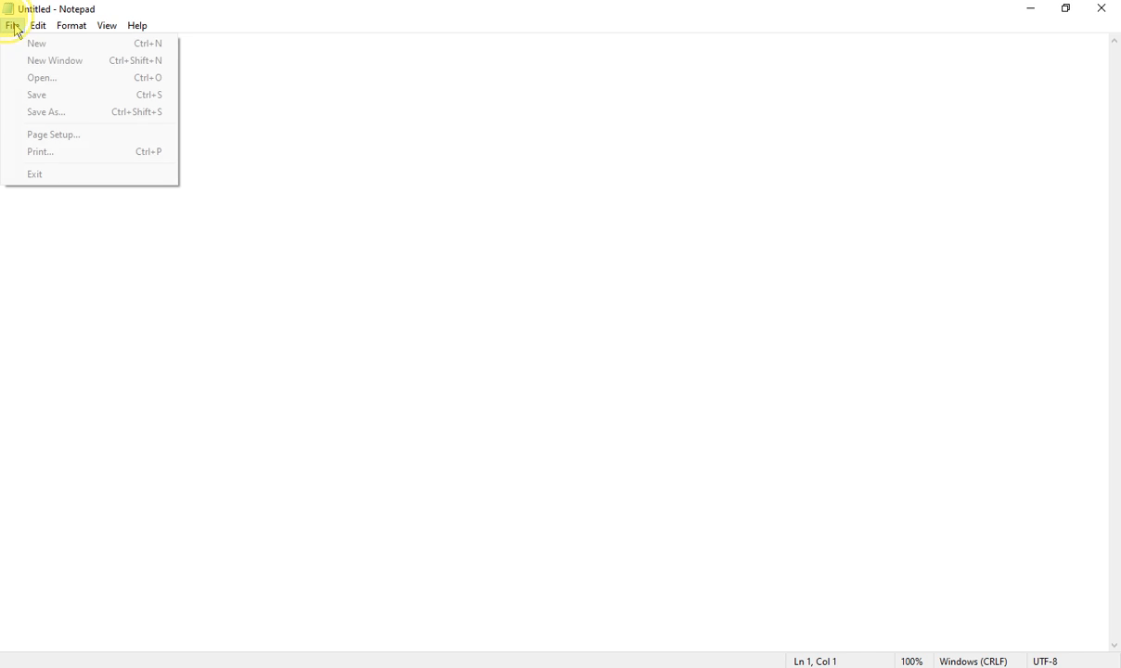
pyautogui.click(95, 82)
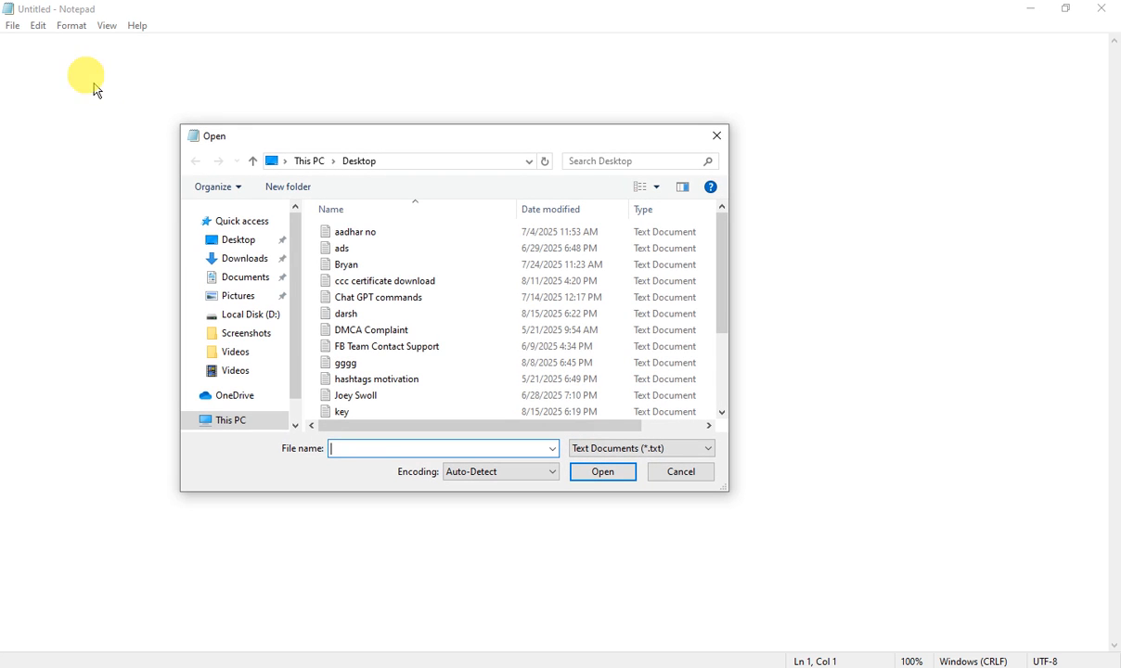
pyautogui.write('dars')
pyautogui.click(357, 446)
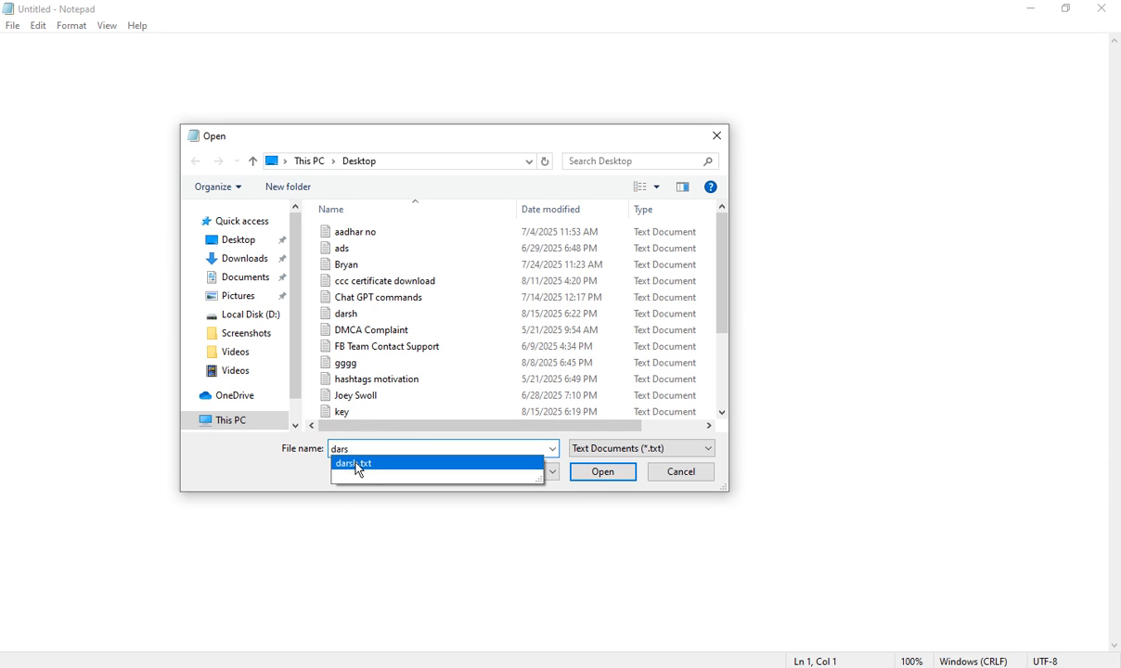
pyautogui.click(357, 464)
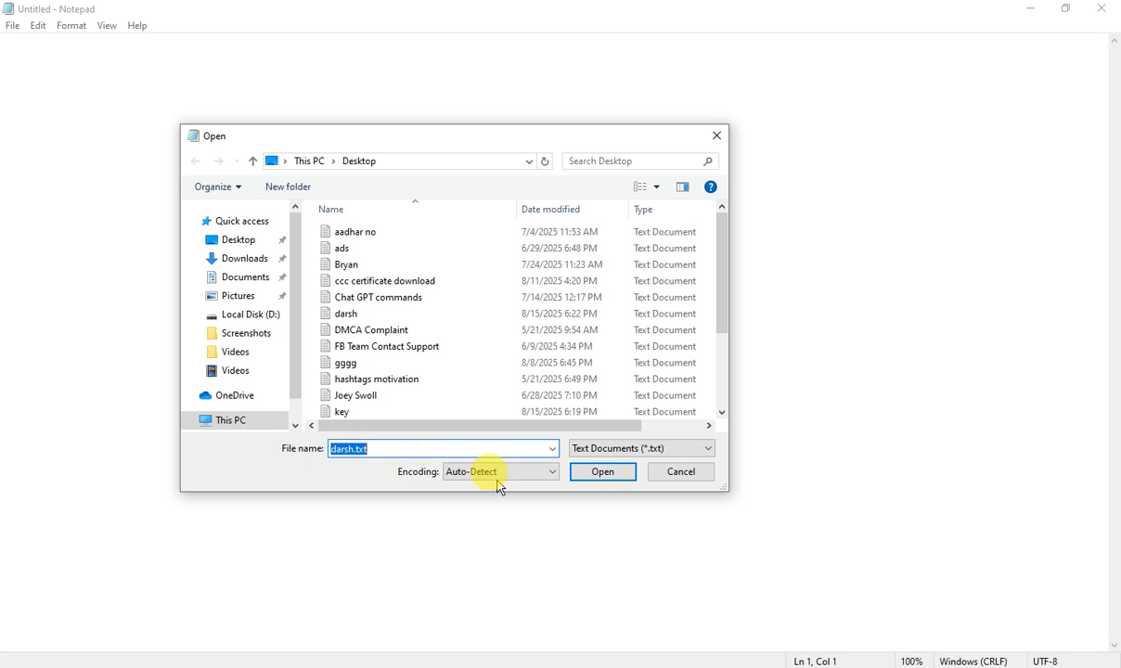
pyautogui.click(603, 472)
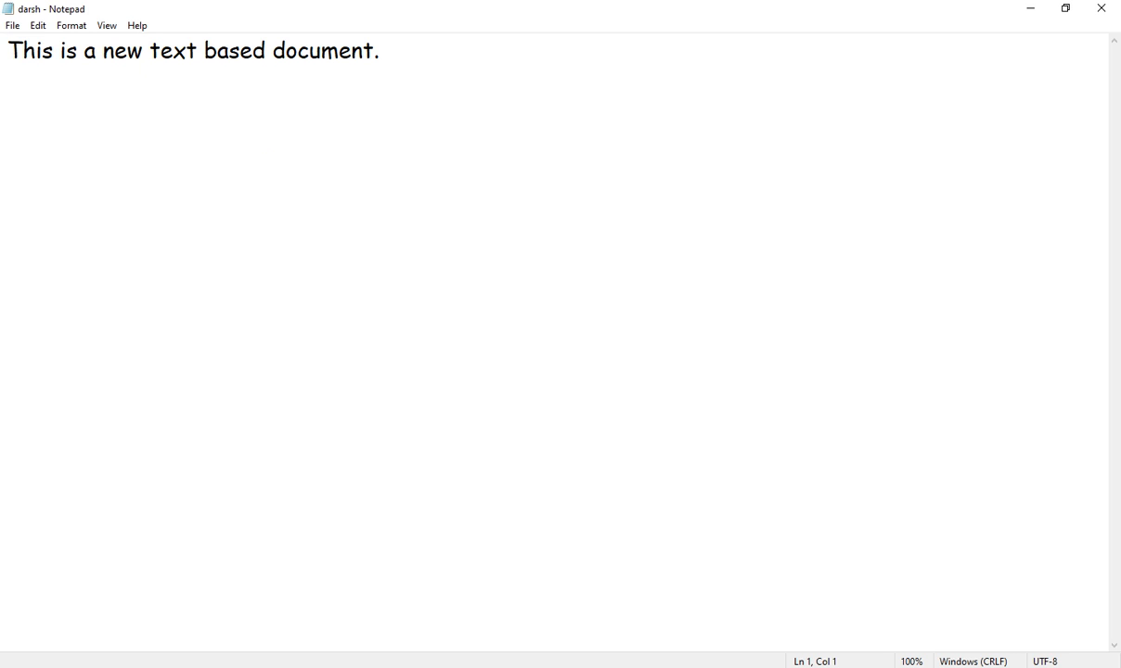
# - Save a copy of the open document to the Desktop under the new name "shiv"
pyautogui.click(12, 25)
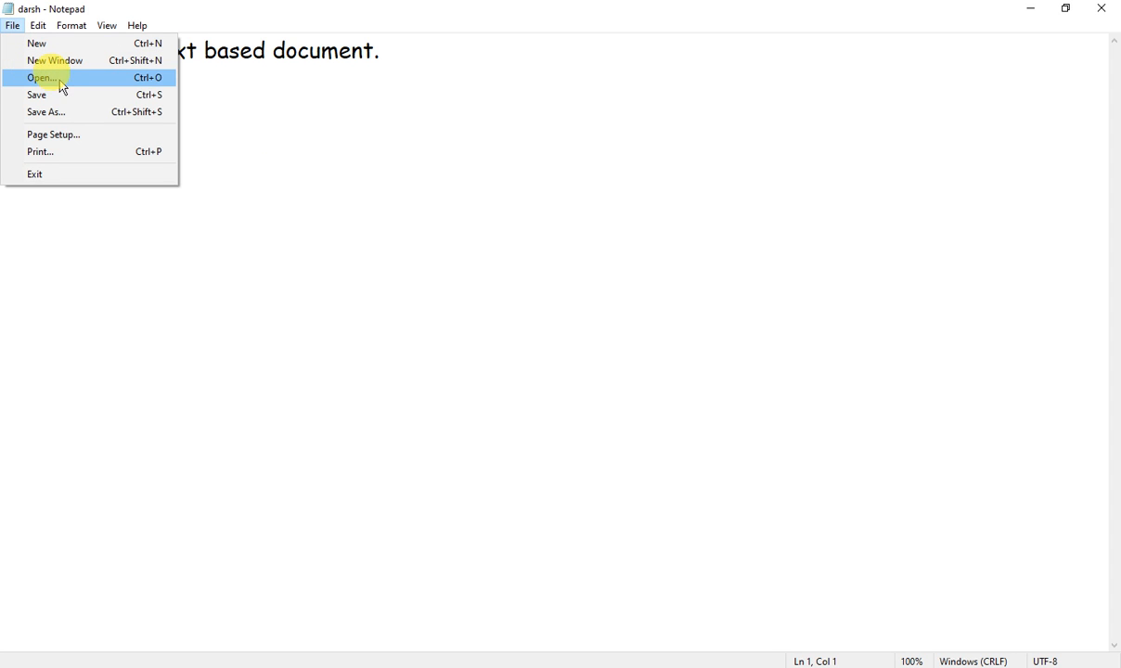
pyautogui.click(94, 114)
pyautogui.write('shiv')
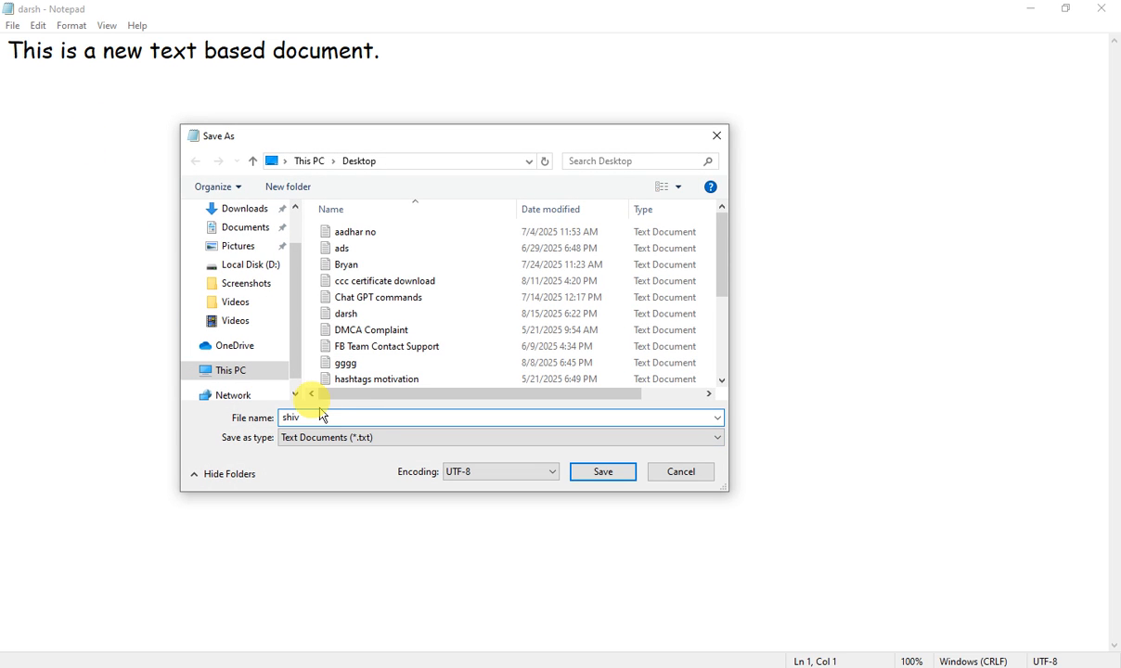
pyautogui.click(587, 467)
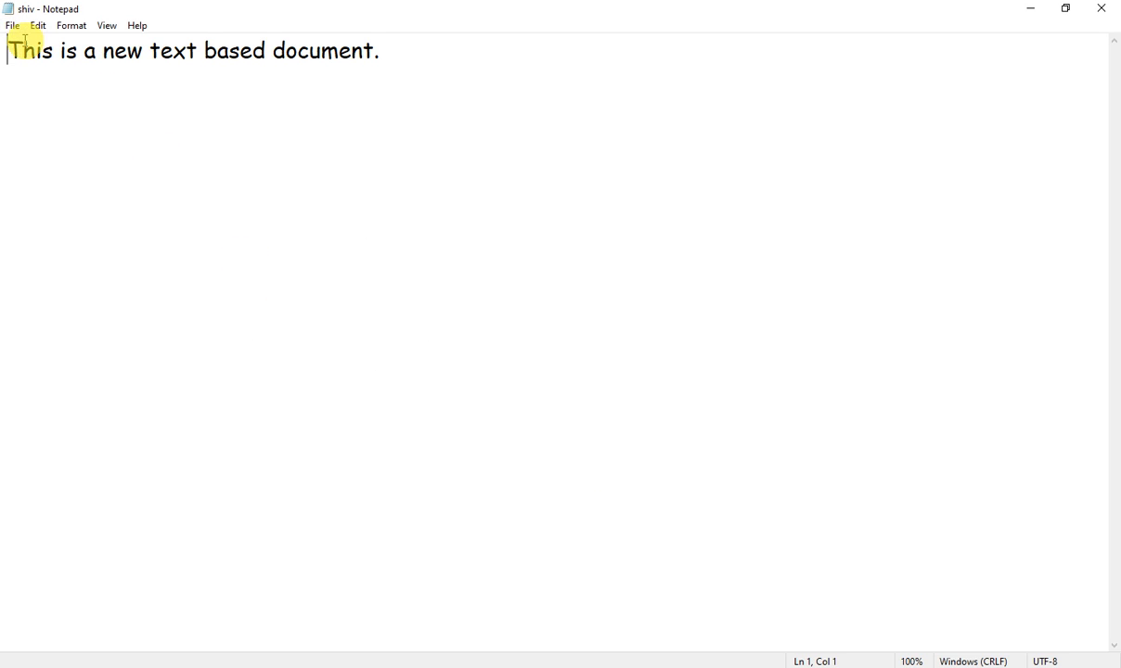
# - Open the page setup for the document and set the paper size to A4
pyautogui.click(14, 25)
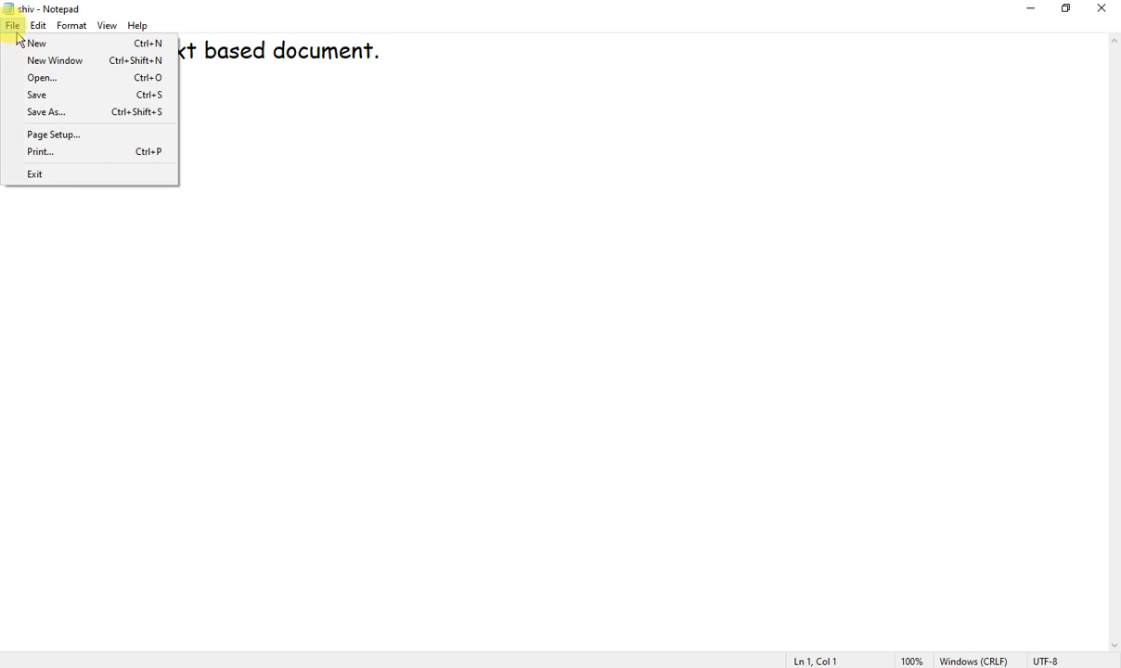
pyautogui.click(103, 140)
pyautogui.moveTo(220, 65); pyautogui.dragTo(538, 278)
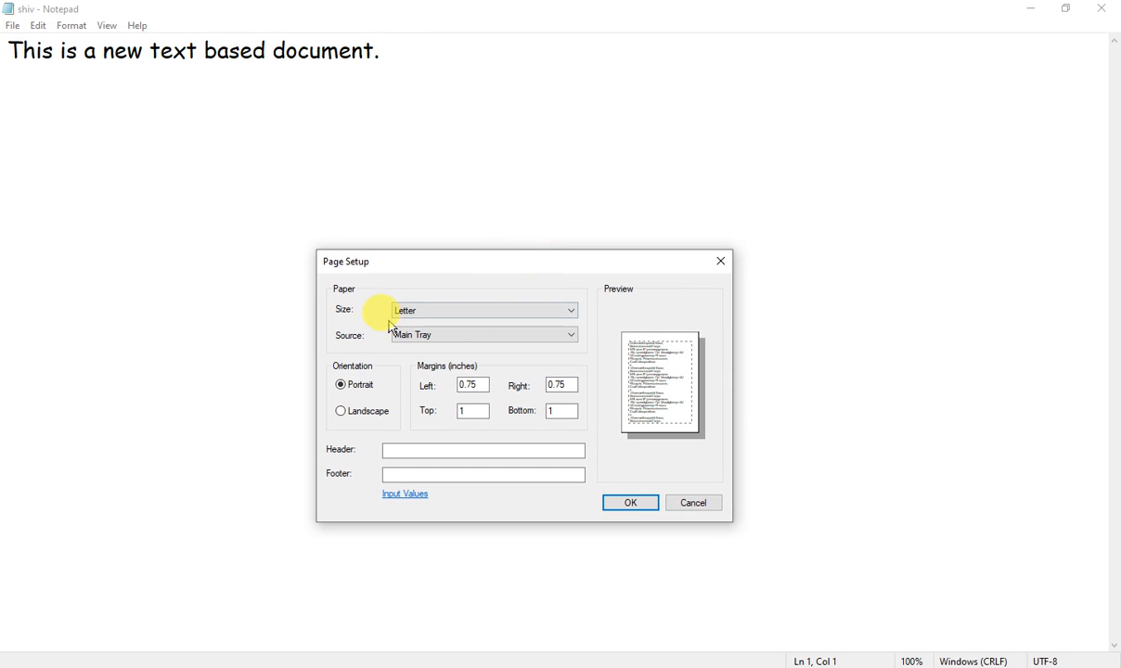
pyautogui.click(346, 316)
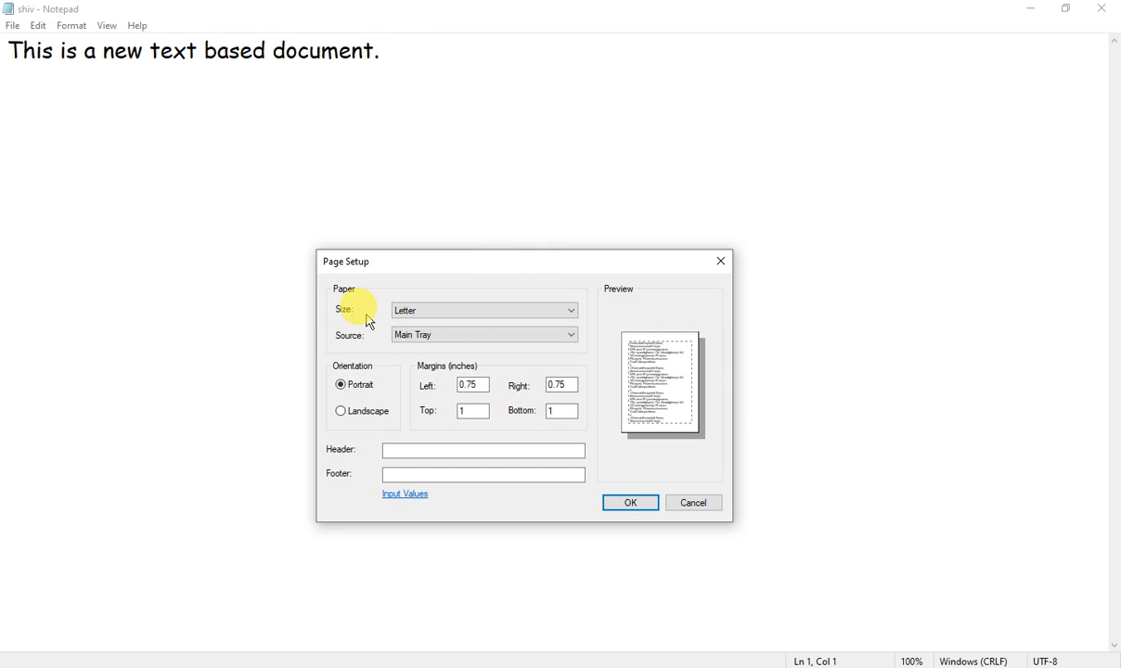
pyautogui.click(400, 310)
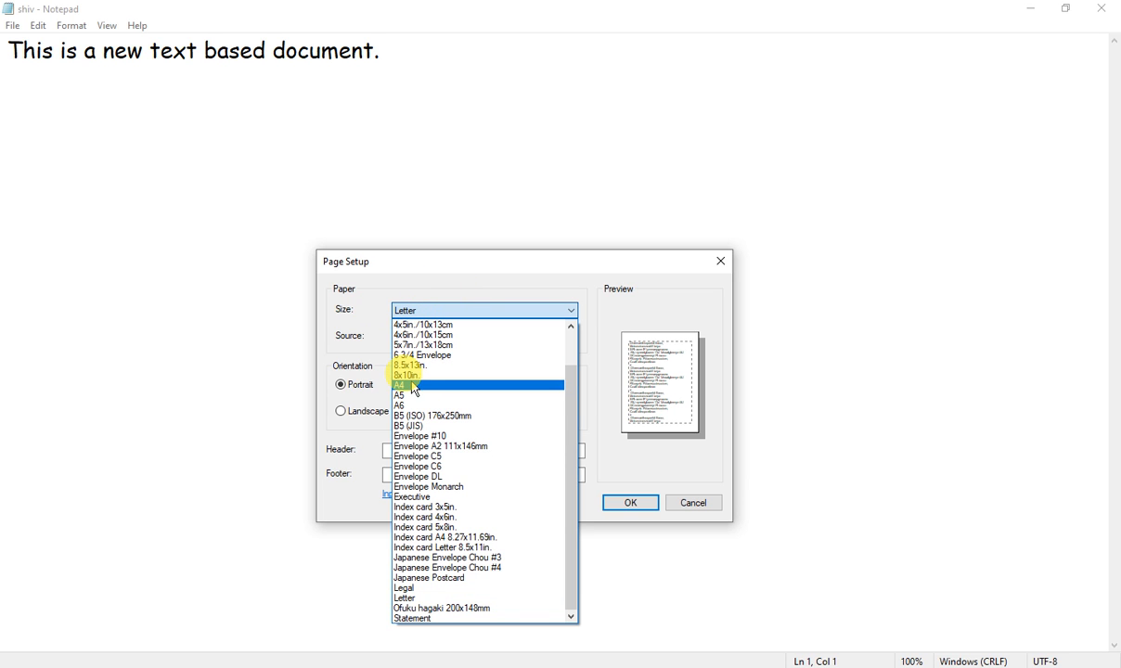
pyautogui.click(450, 384)
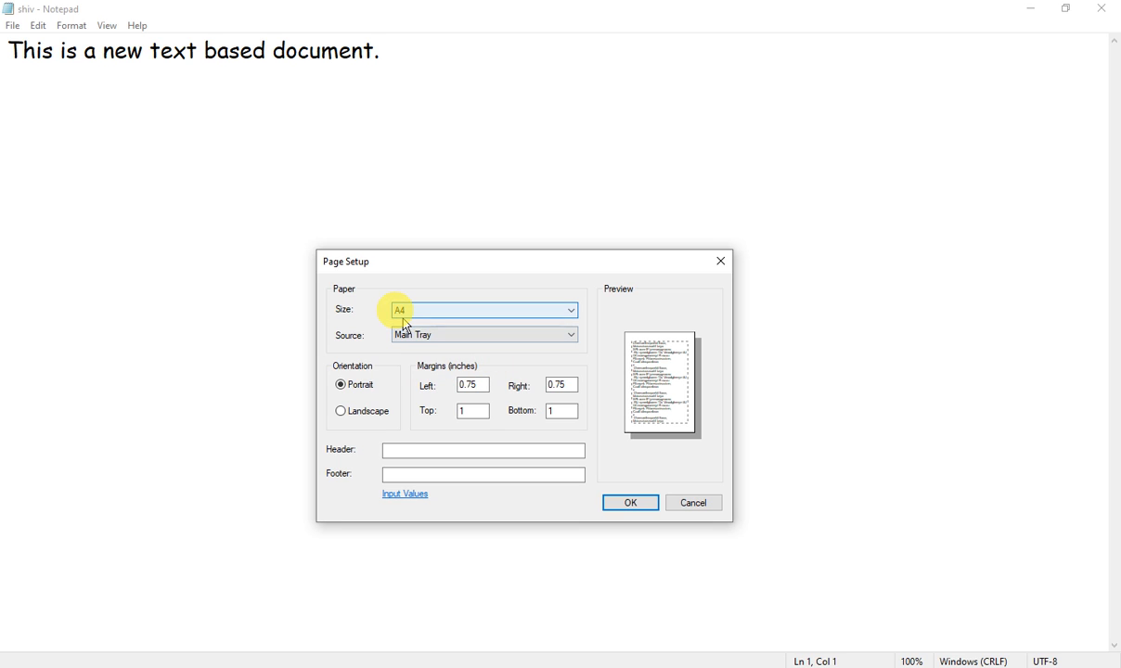
# - Try the landscape page orientation against portrait in the preview, and return the page to portrait
pyautogui.click(387, 421)
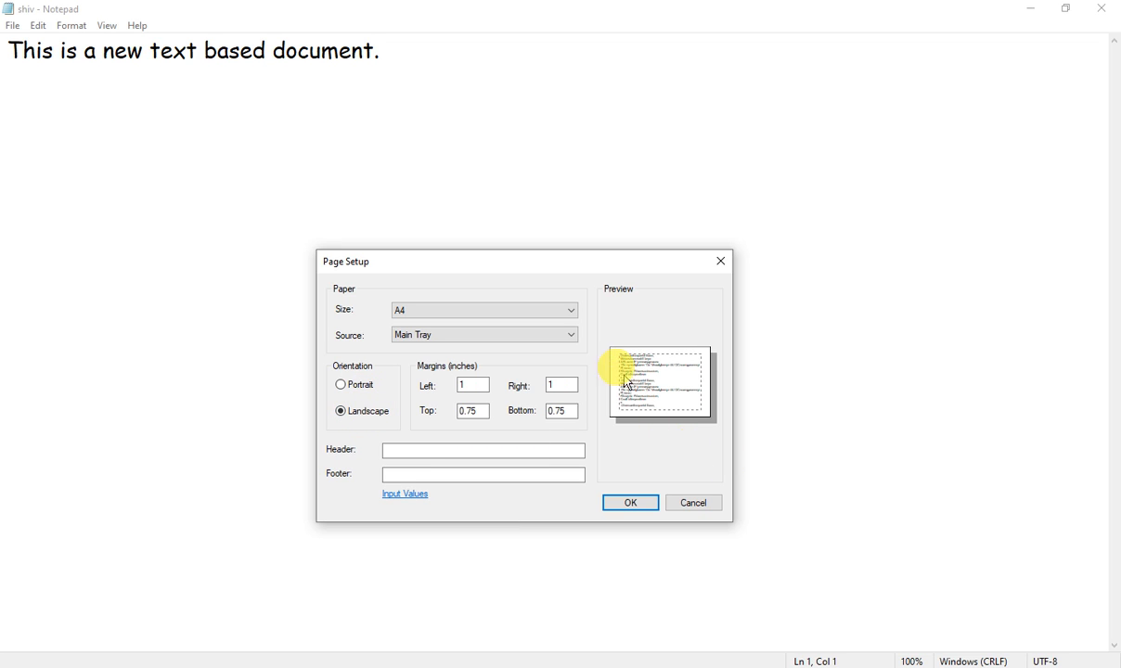
pyautogui.click(355, 392)
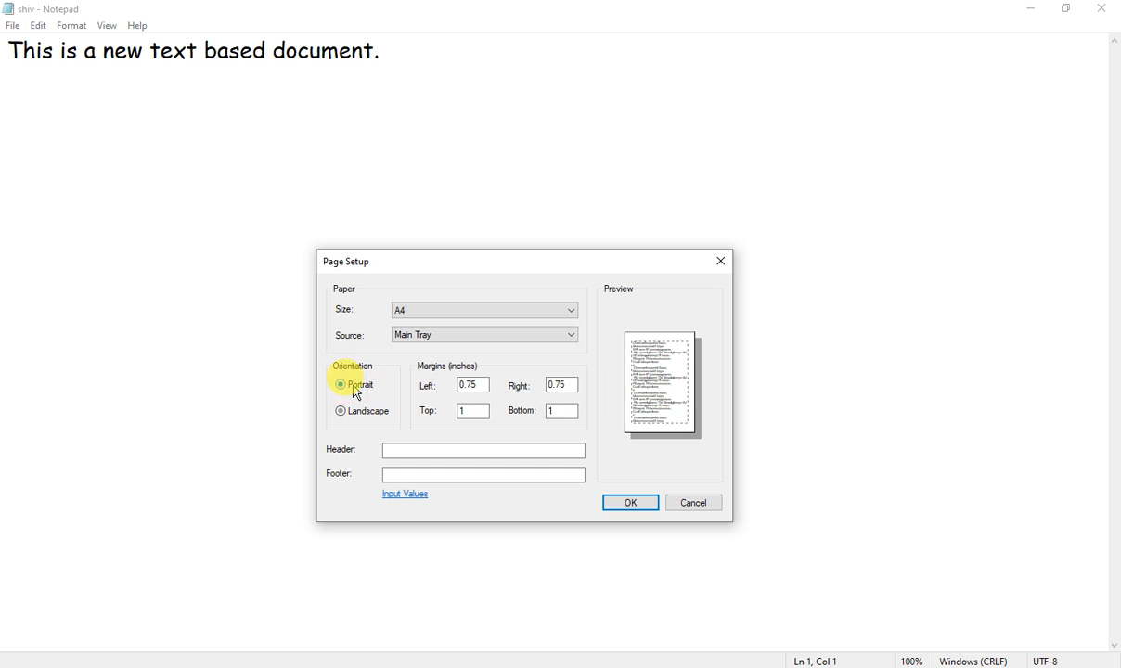
pyautogui.click(353, 415)
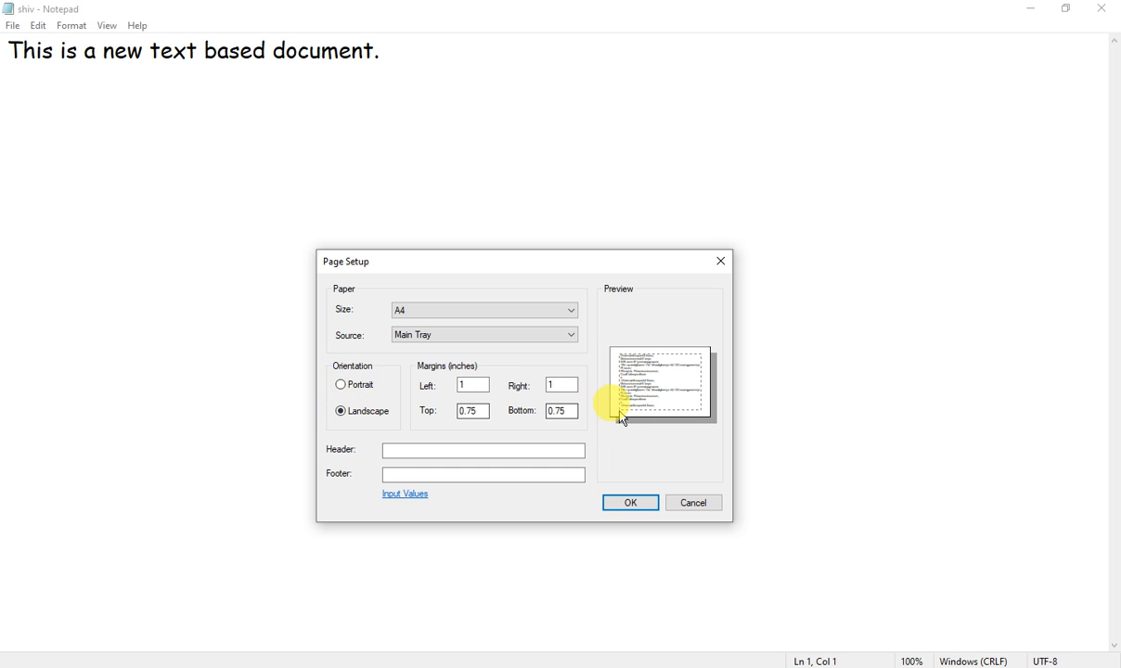
pyautogui.click(352, 393)
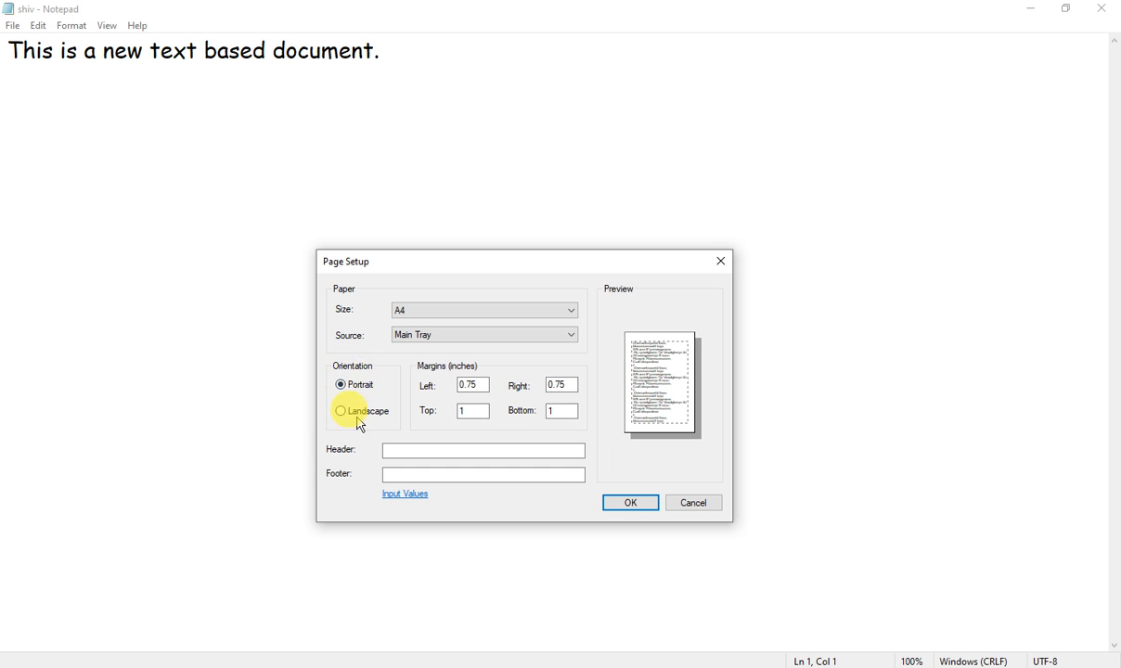
# - Examine the margin, header and footer settings of the page setup alongside the page preview
pyautogui.moveTo(482, 384); pyautogui.dragTo(425, 385)
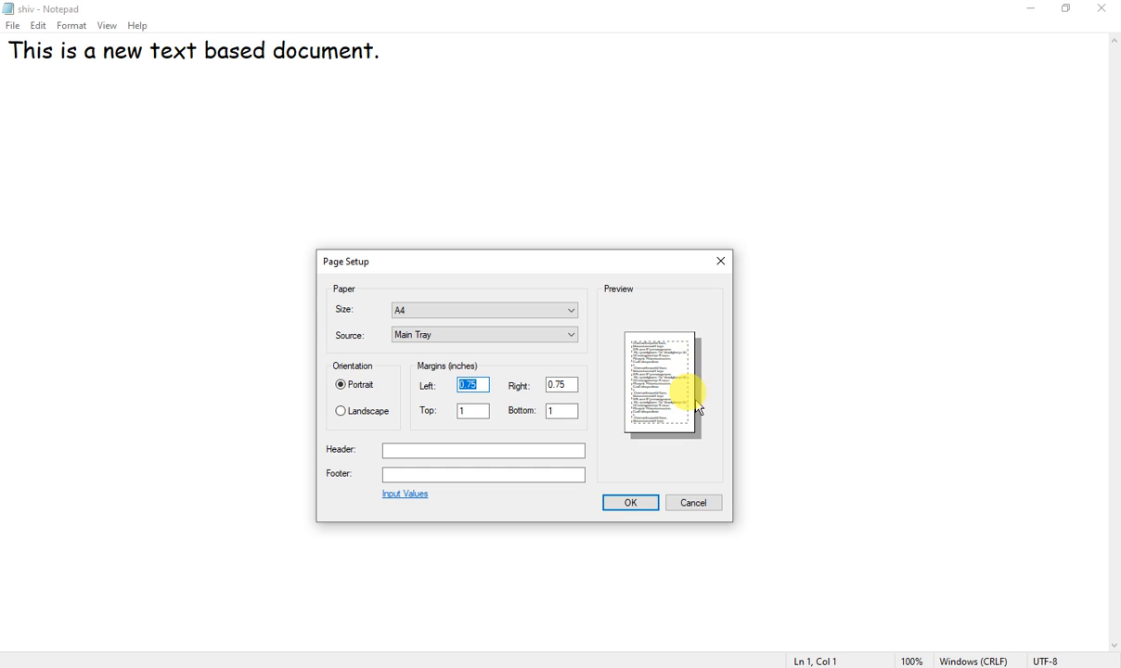
pyautogui.moveTo(568, 385); pyautogui.dragTo(426, 422)
pyautogui.click(420, 451)
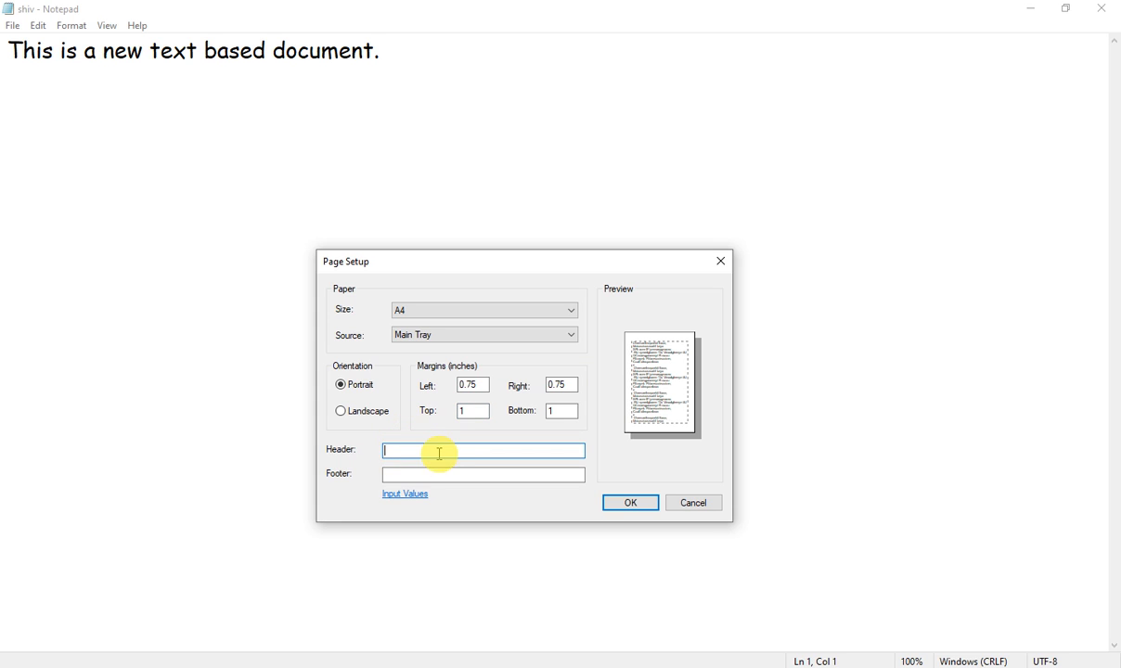
pyautogui.click(400, 473)
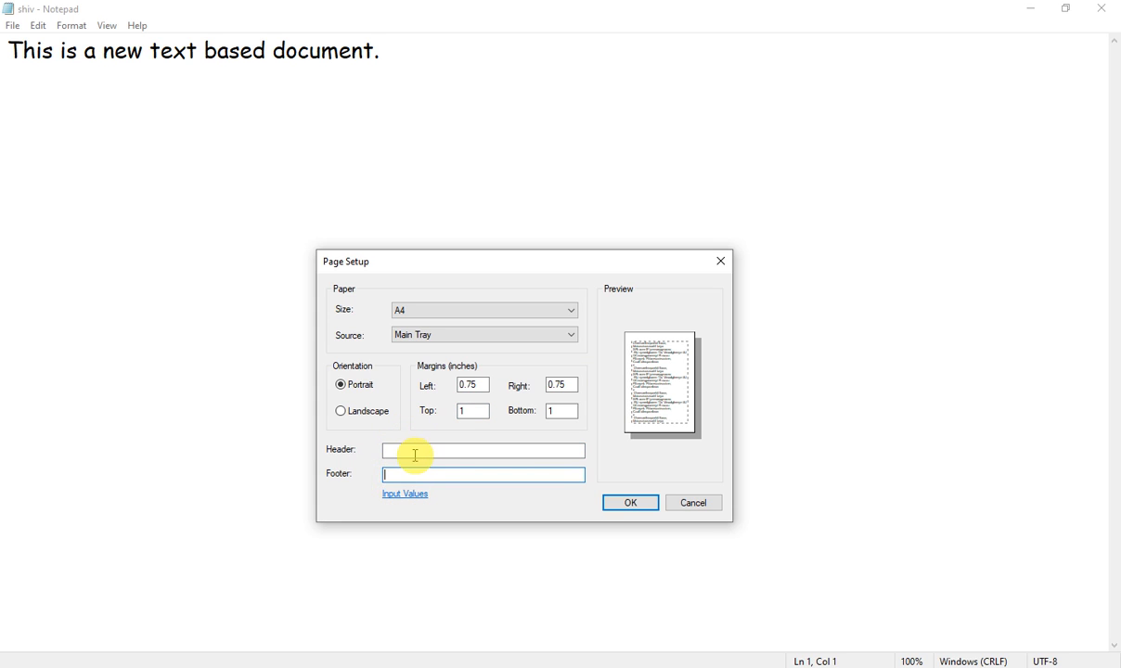
pyautogui.click(415, 456)
pyautogui.click(579, 409)
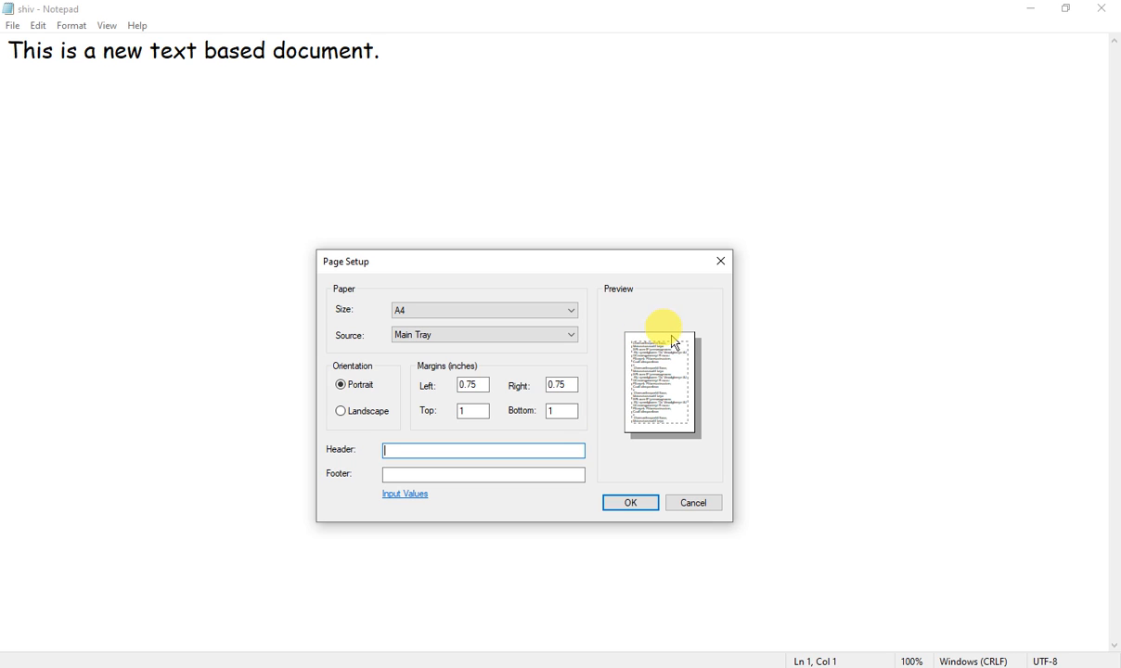
pyautogui.click(450, 474)
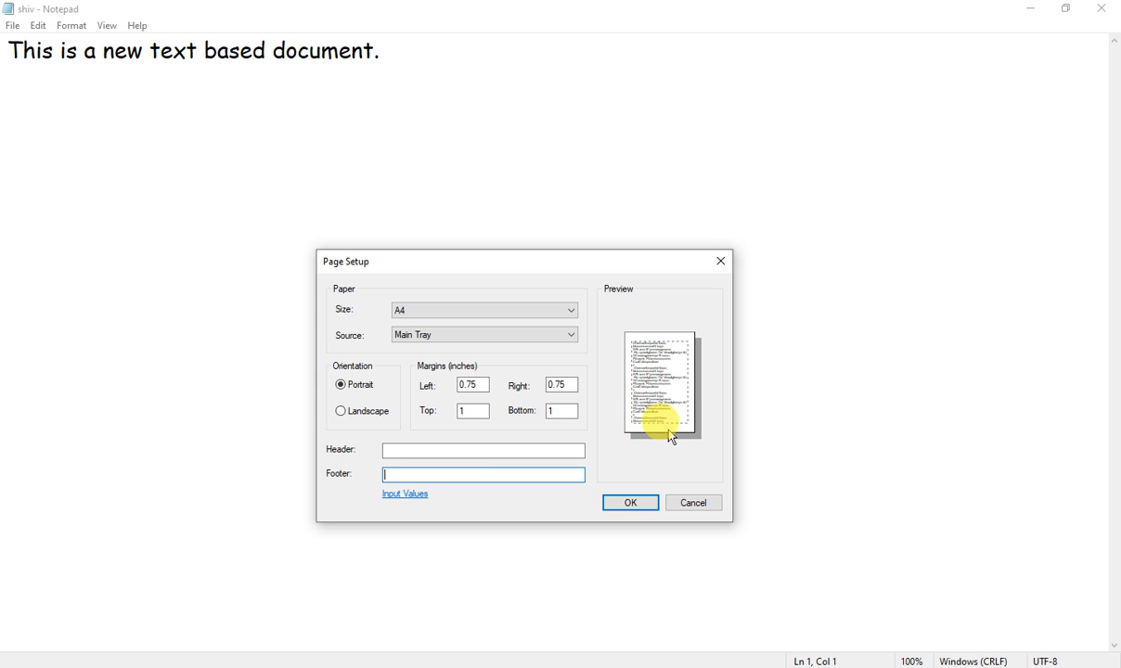
pyautogui.click(413, 450)
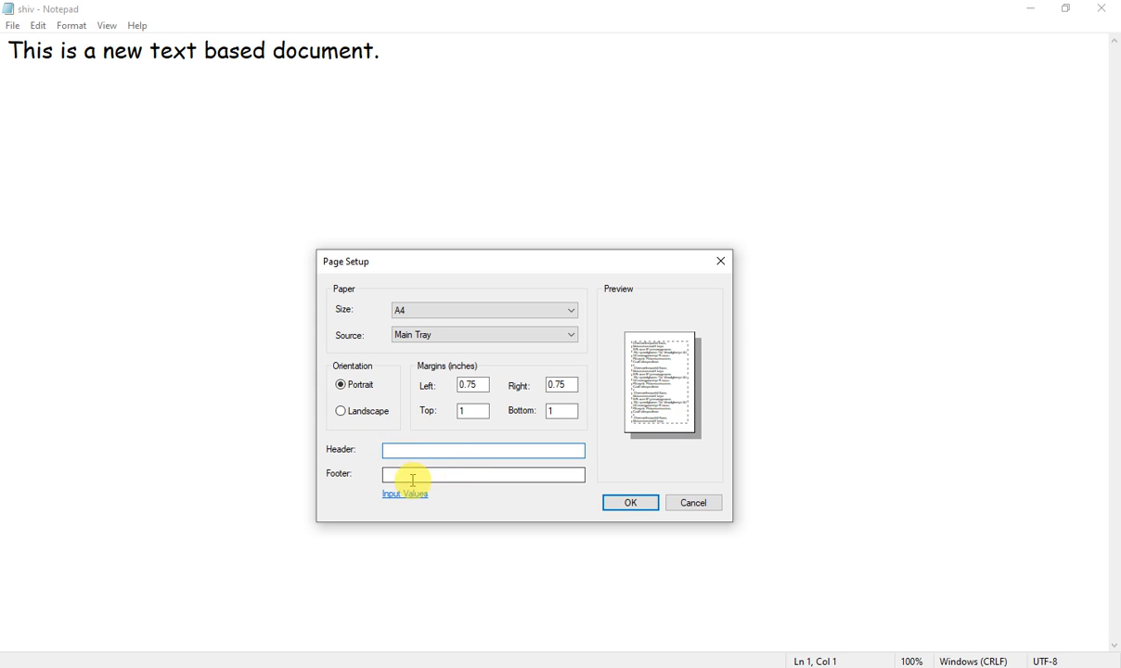
pyautogui.click(446, 477)
pyautogui.click(441, 453)
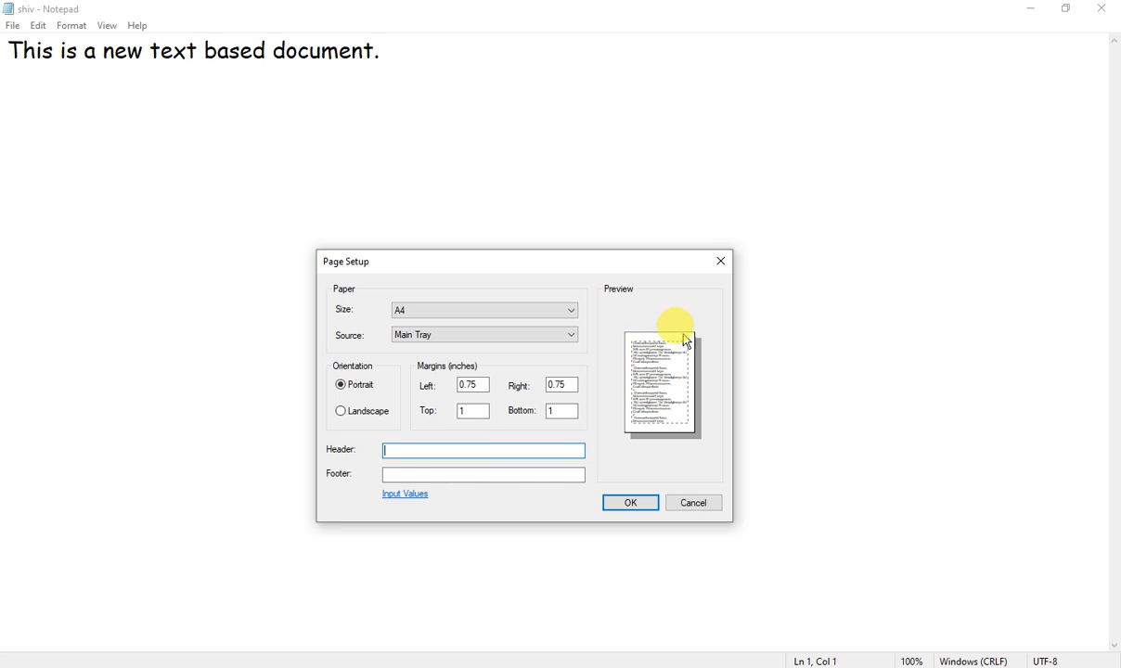
# - Accept the page setup with A4 paper and portrait orientation
pyautogui.click(631, 502)
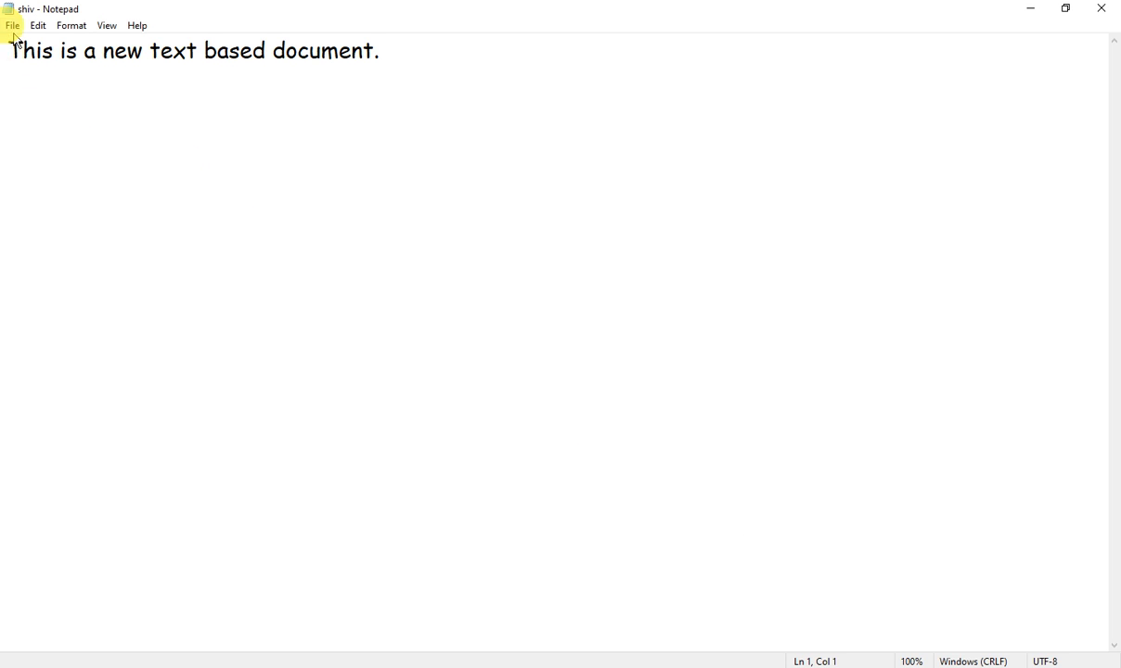
# - Open the print settings for the document, try 5 as the number of copies, and cancel without printing
pyautogui.click(13, 26)
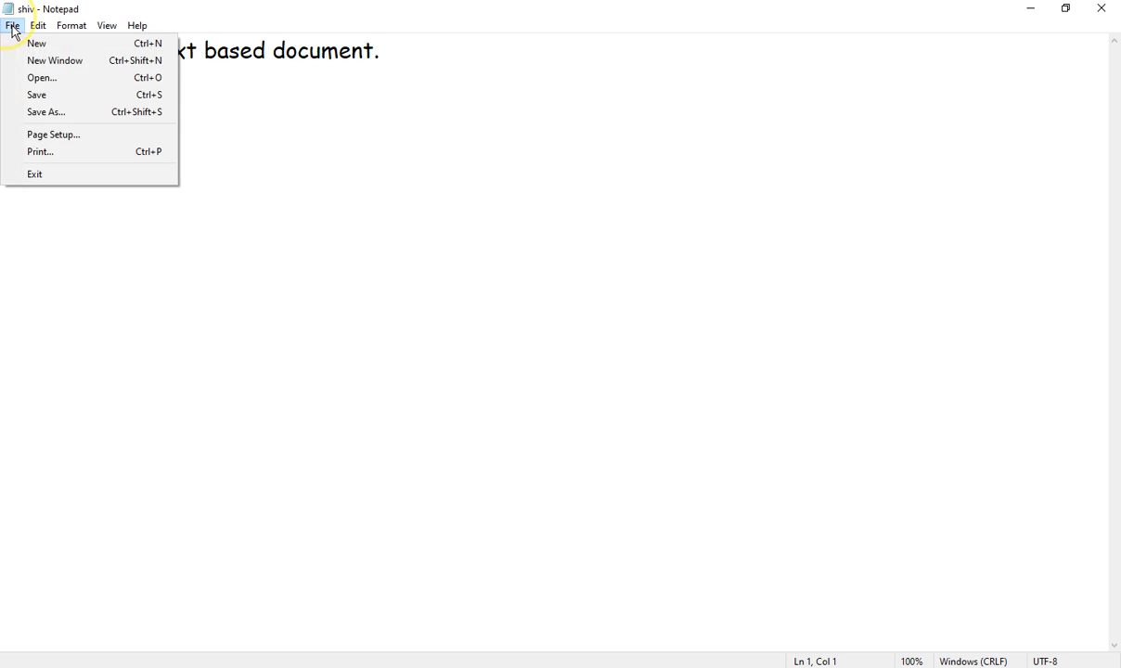
pyautogui.click(87, 151)
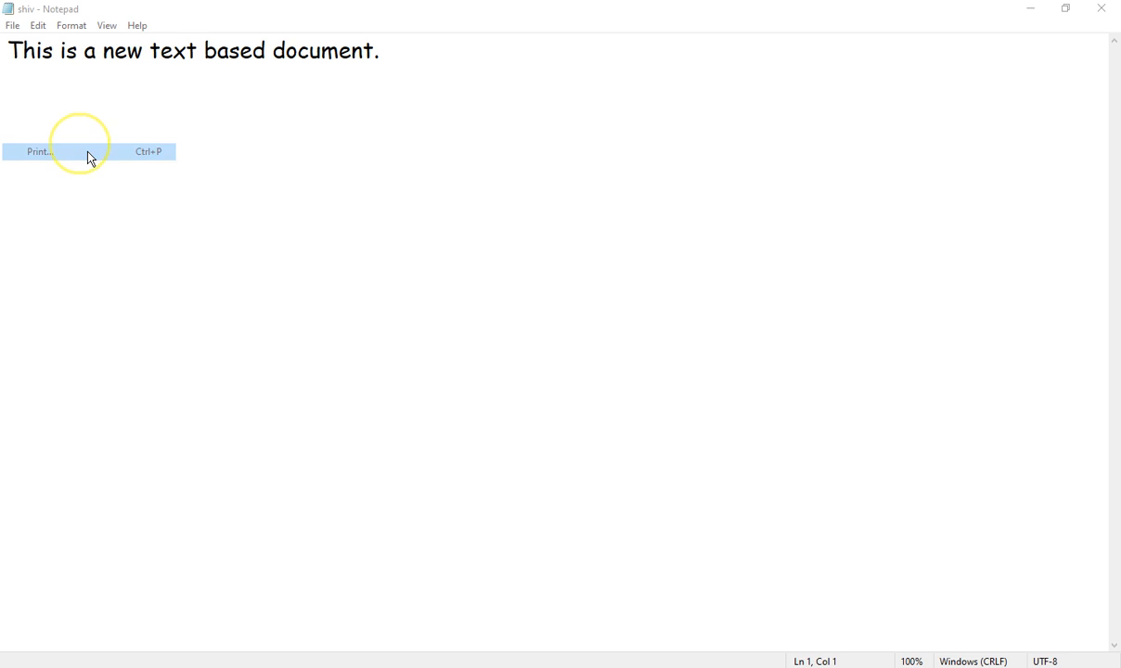
pyautogui.moveTo(150, 26); pyautogui.dragTo(508, 196)
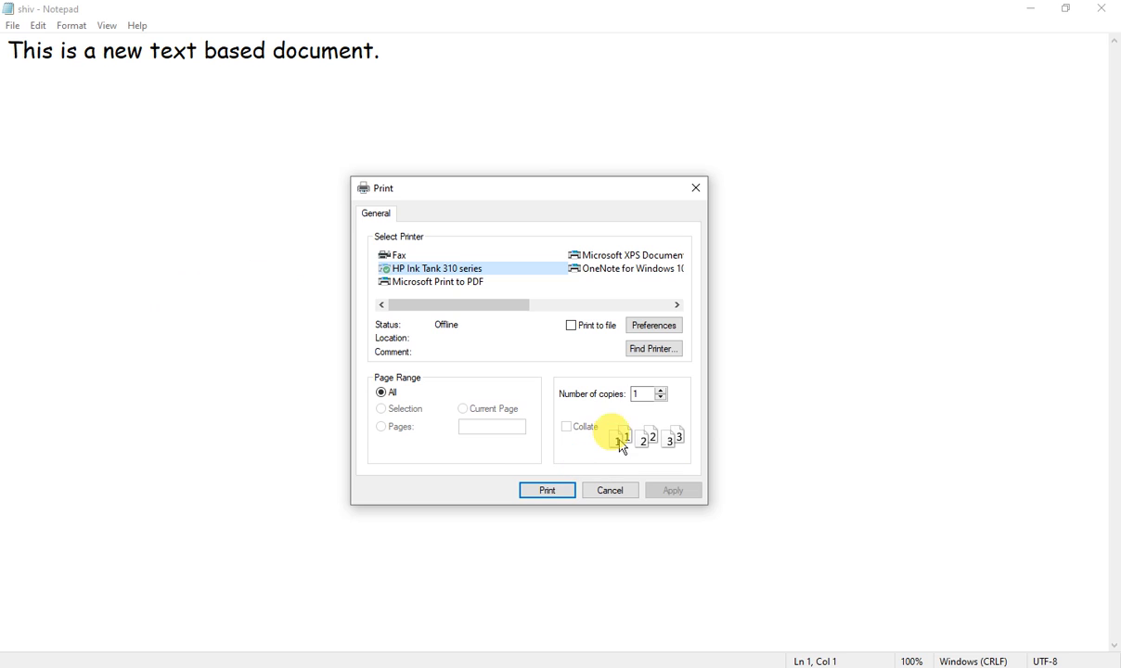
pyautogui.click(645, 393)
pyautogui.doubleClick(645, 393)
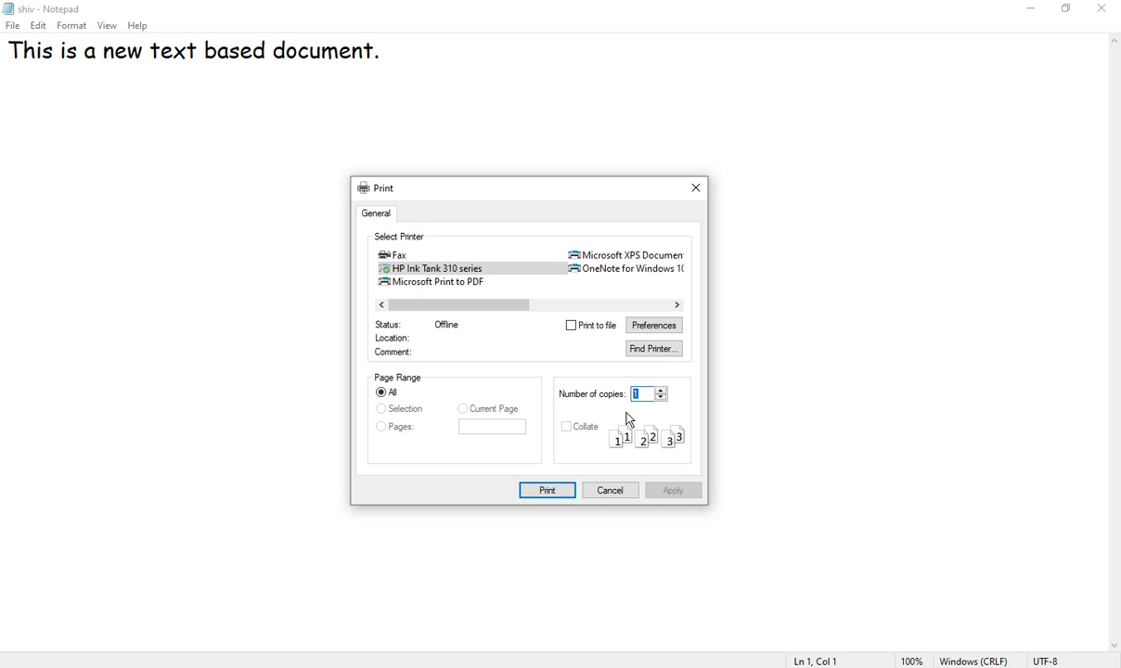
pyautogui.write('5')
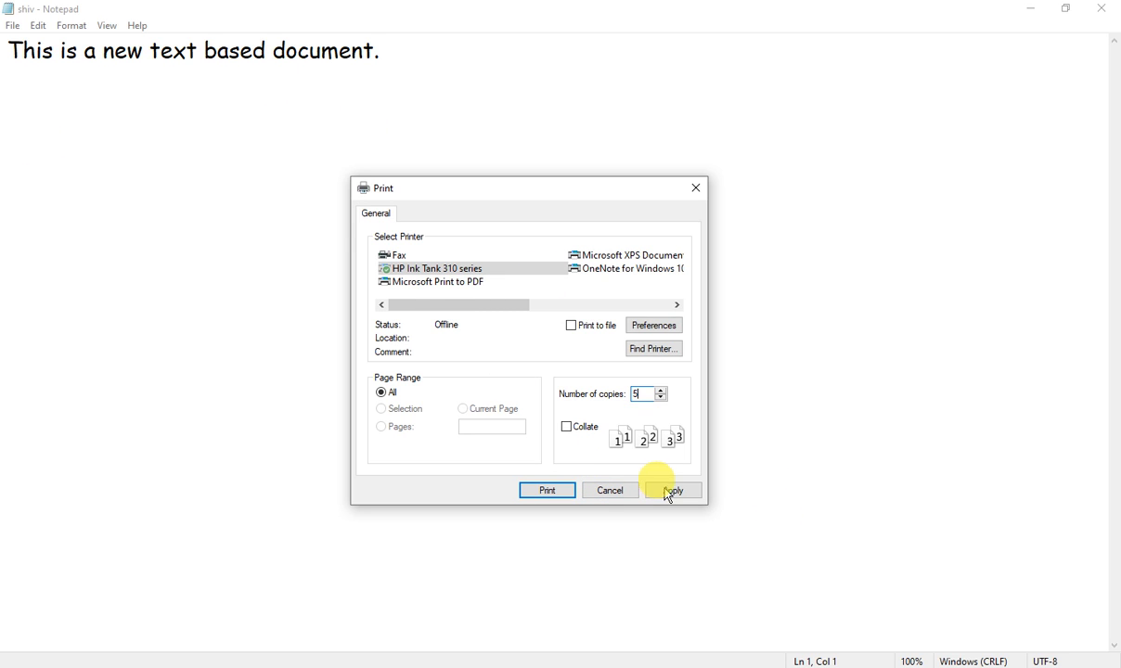
pyautogui.click(609, 490)
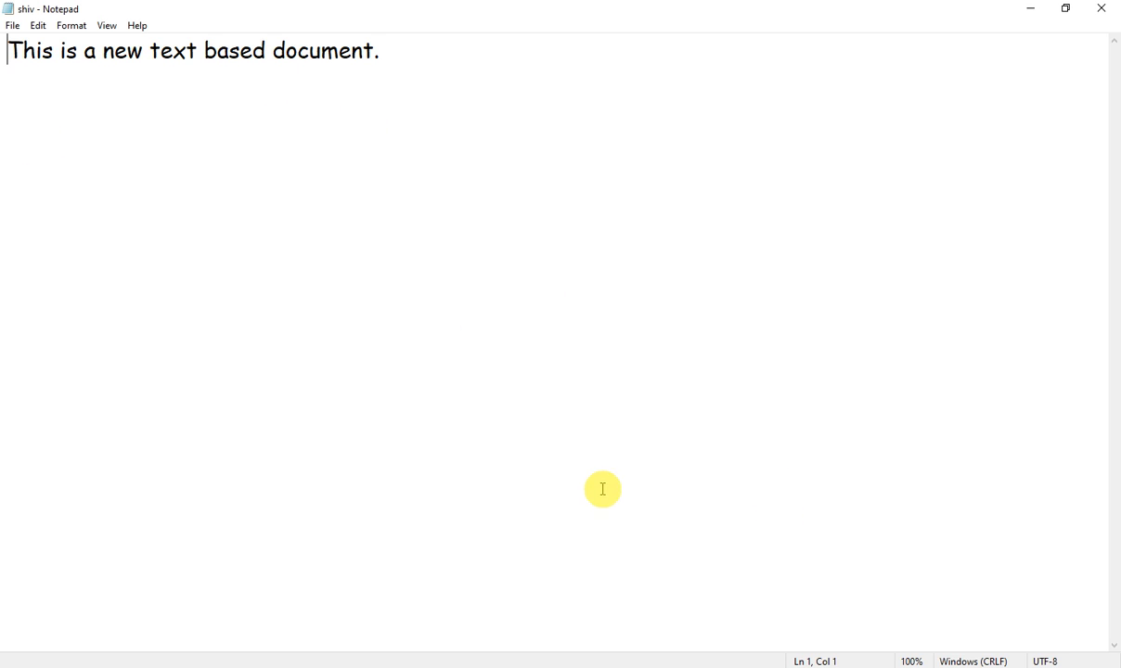
# - Exit Notepad, then relaunch it with a blank document and maximize its window
pyautogui.click(13, 26)
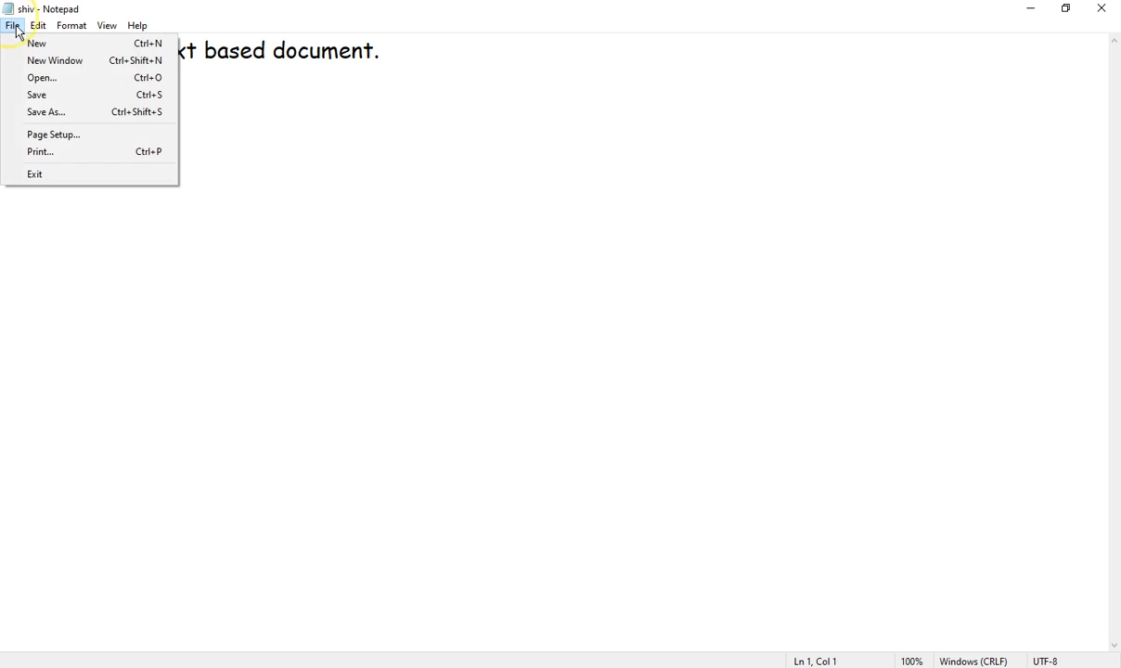
pyautogui.click(98, 176)
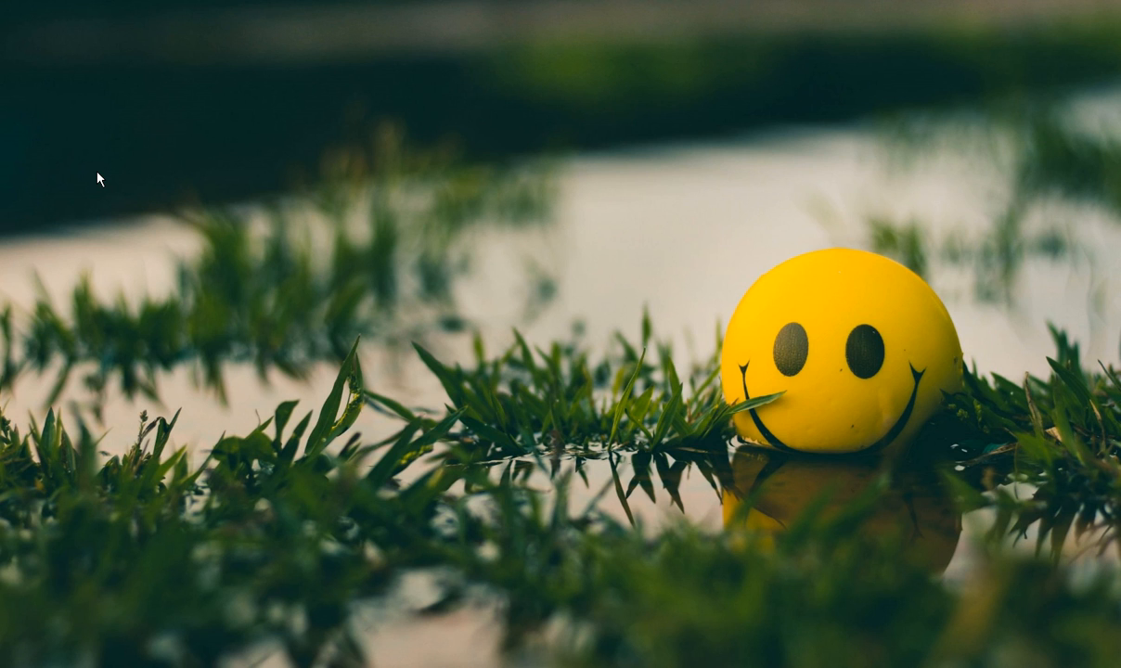
pyautogui.press('super+r')
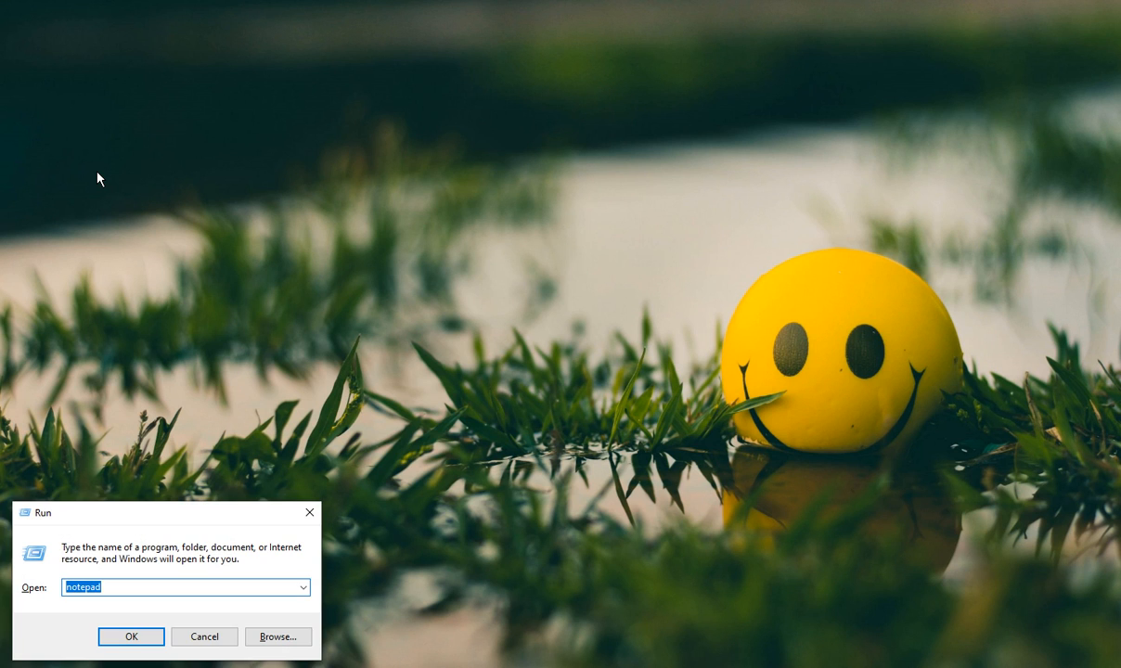
pyautogui.press('Return')
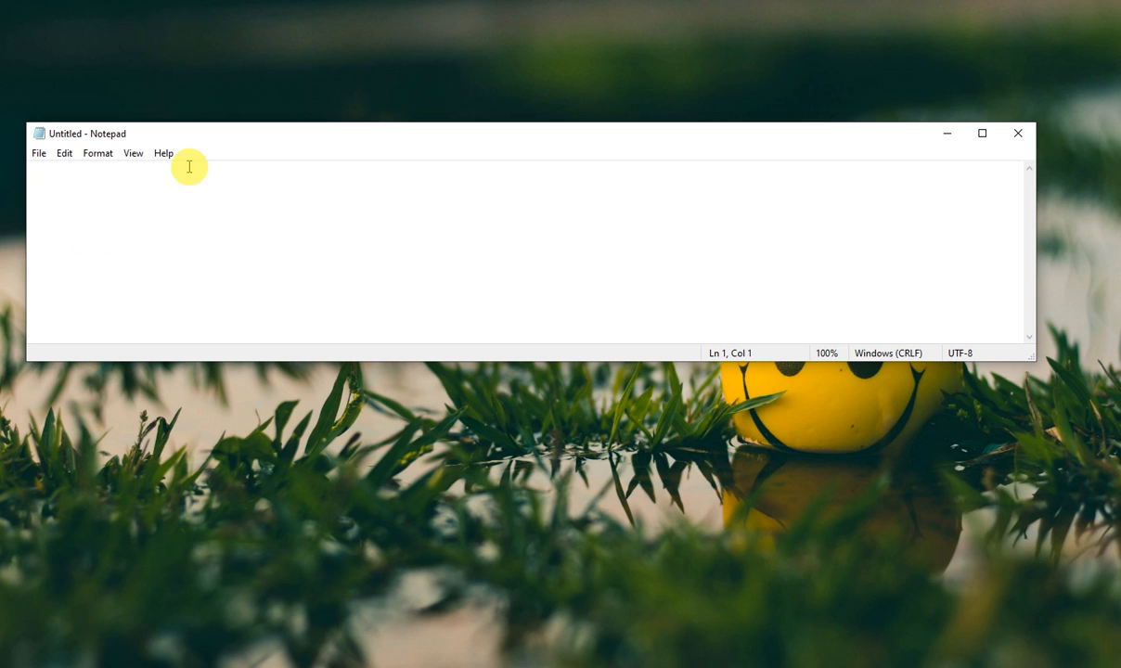
pyautogui.click(982, 134)
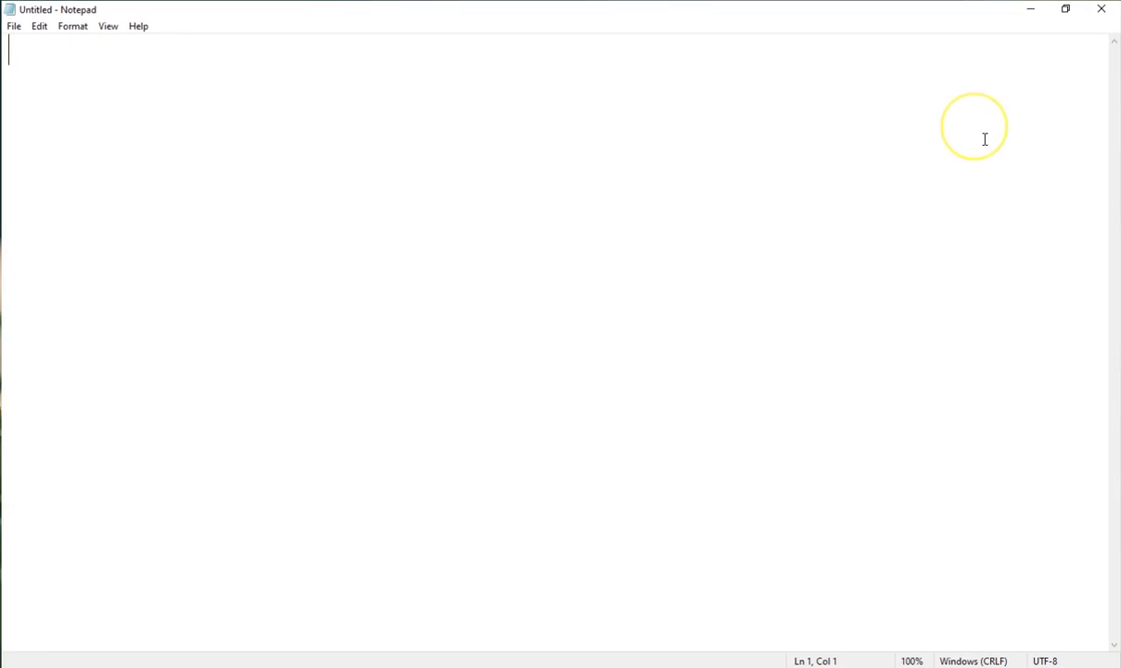
# - Open the text file "darsh.txt" from the Desktop
pyautogui.click(20, 33)
pyautogui.click(51, 78)
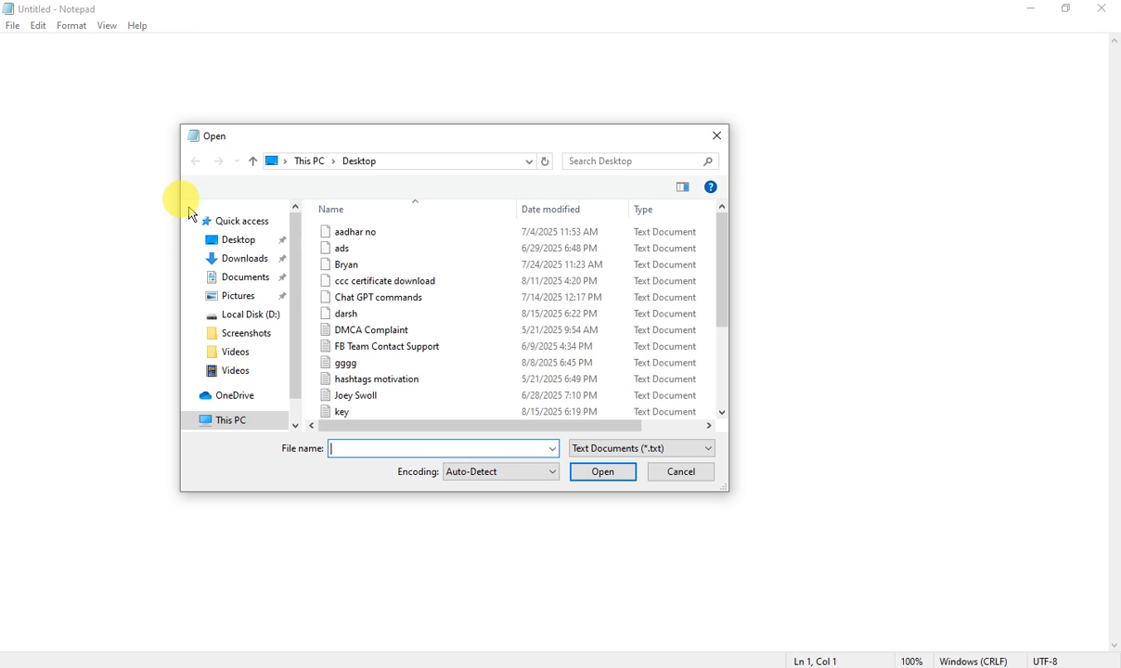
pyautogui.write('dars')
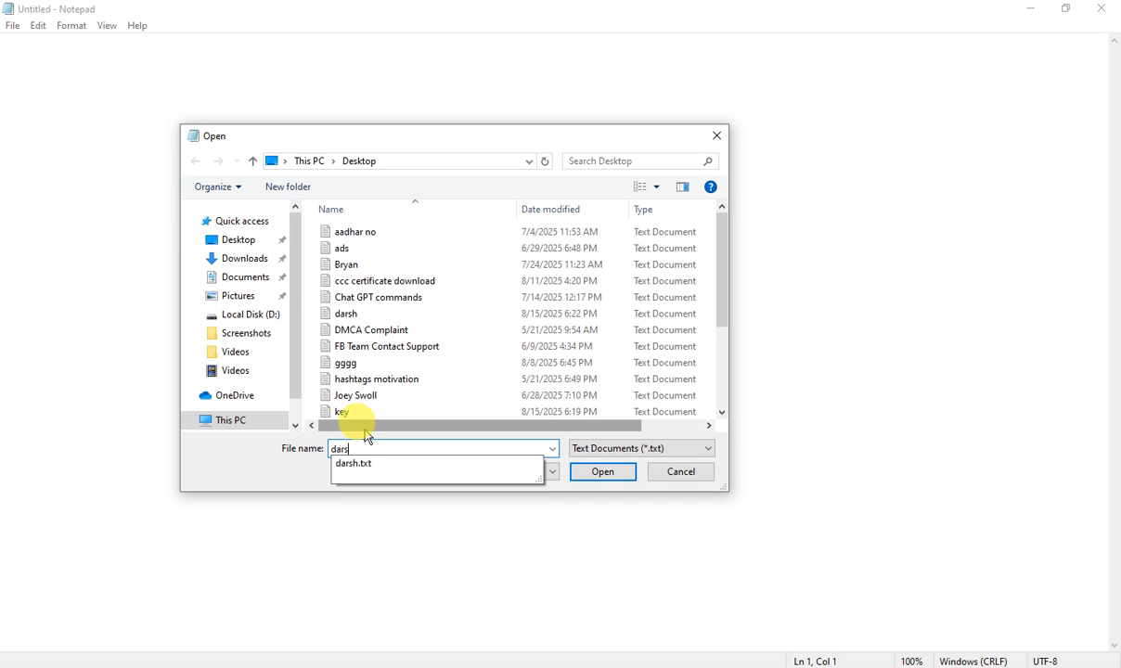
pyautogui.click(369, 468)
pyautogui.click(598, 475)
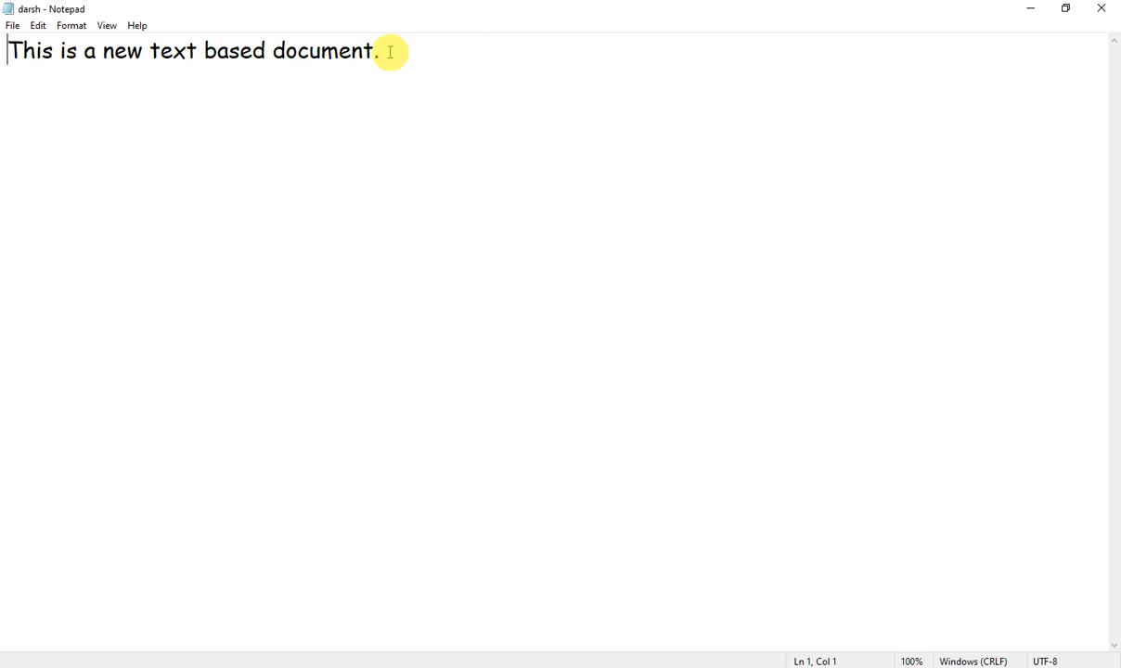
# - Delete the word "text" from the sentence and undo the deletion
pyautogui.click(152, 51)
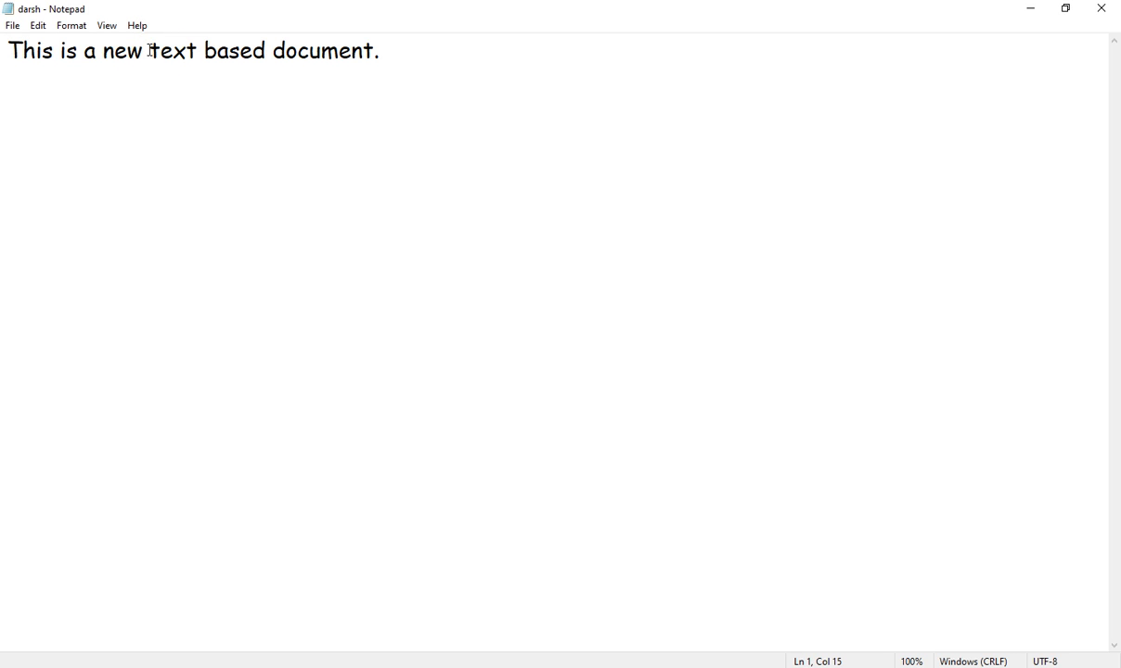
pyautogui.moveTo(151, 51); pyautogui.dragTo(204, 39)
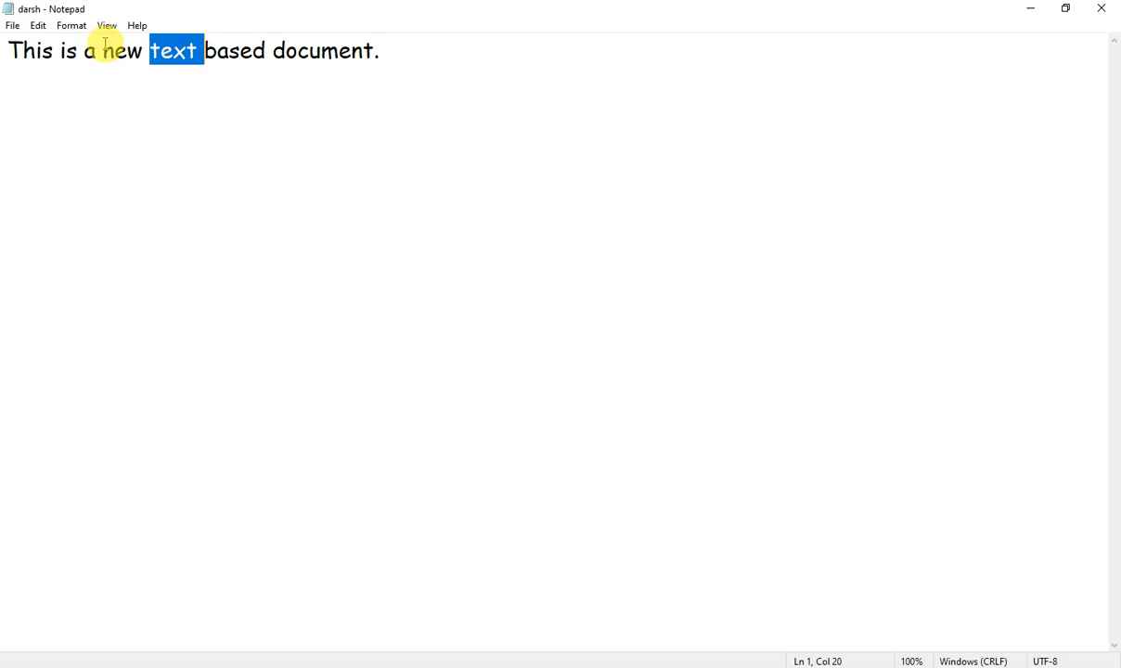
pyautogui.click(39, 30)
pyautogui.click(198, 13)
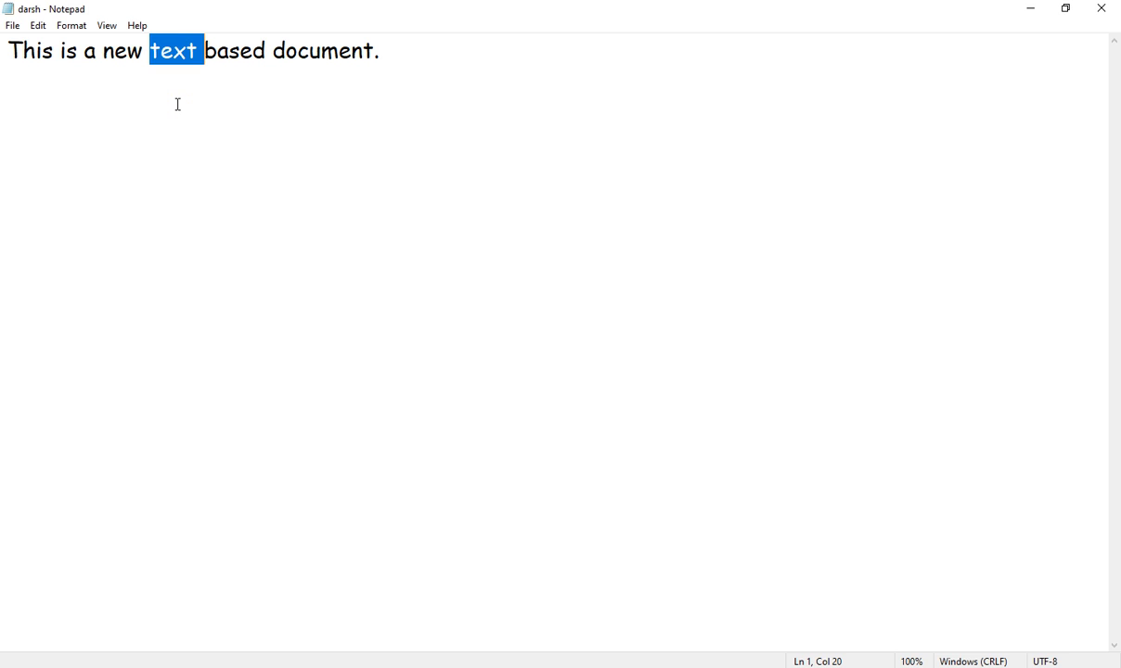
pyautogui.press('Delete')
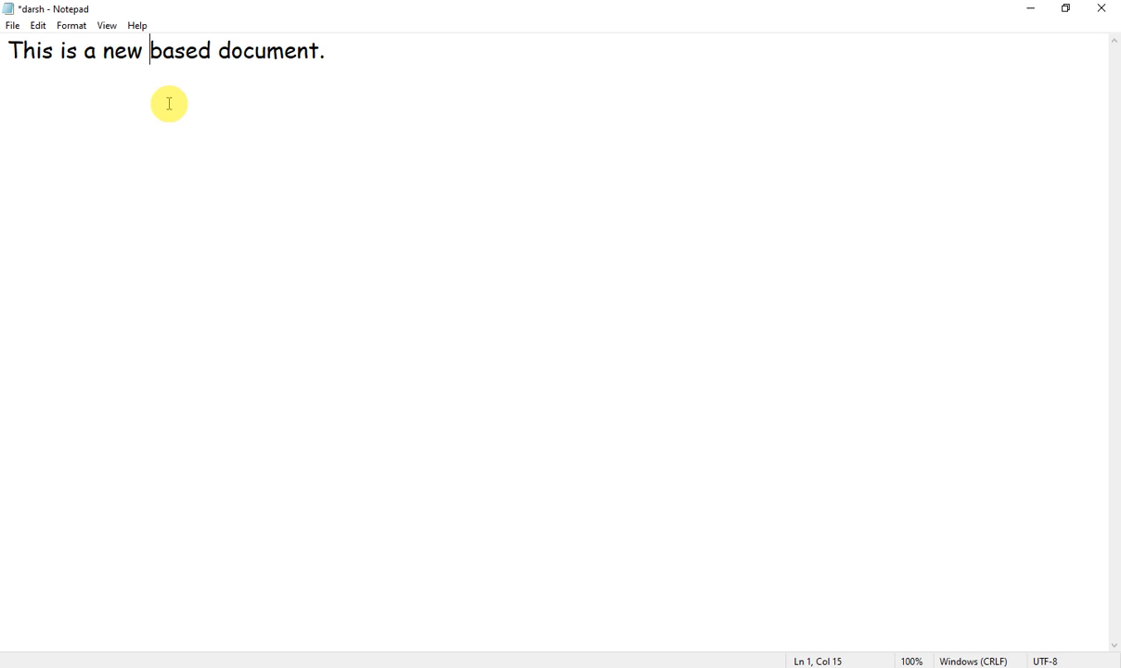
pyautogui.click(40, 30)
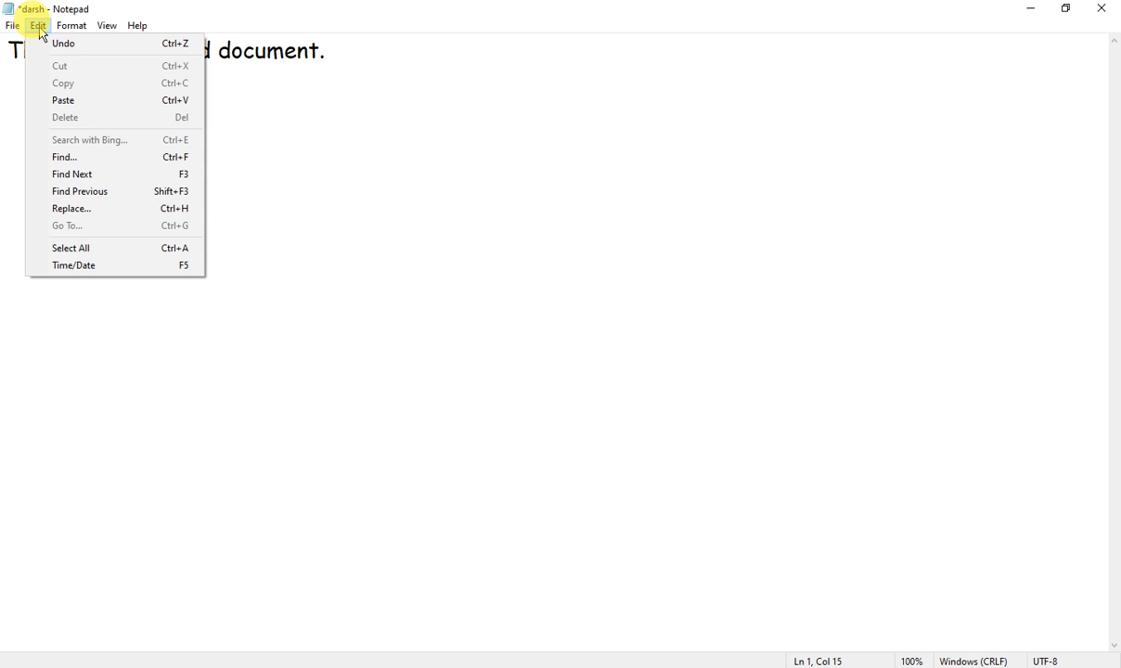
pyautogui.click(107, 48)
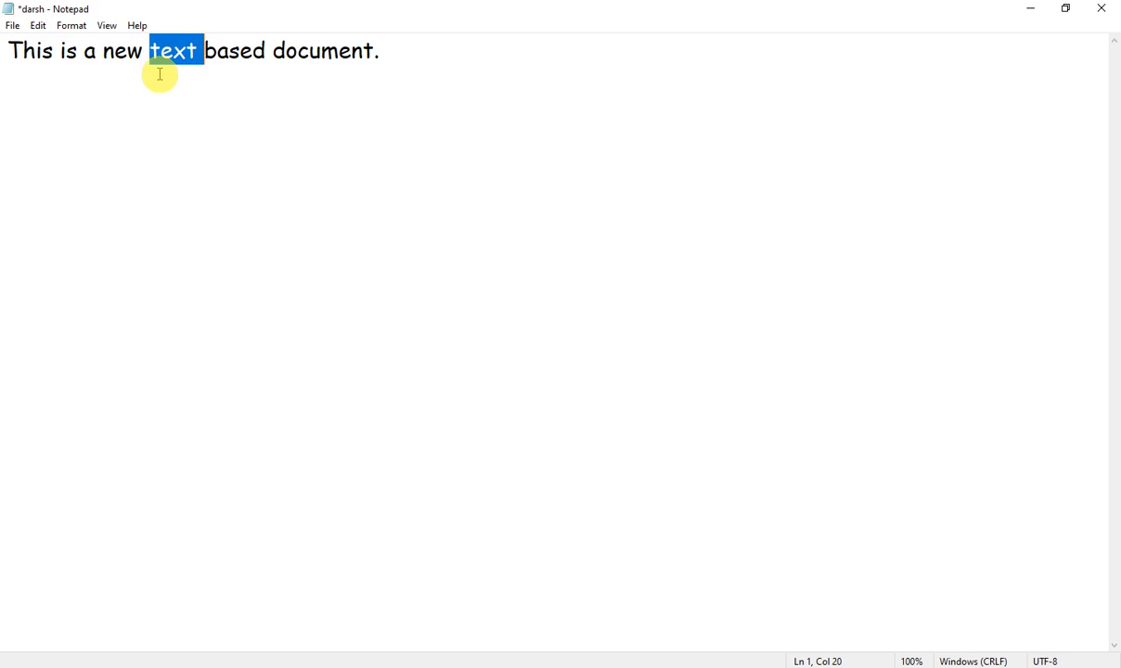
pyautogui.click(205, 51)
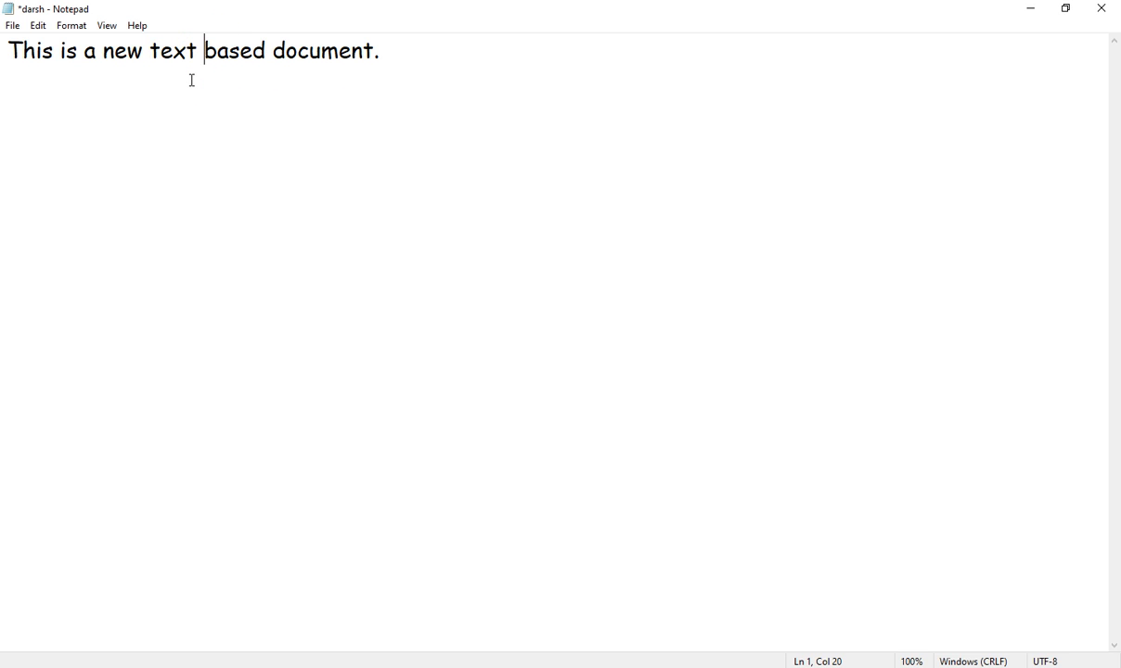
# - Remove "document." from the end of the sentence and undo the removal
pyautogui.moveTo(400, 53); pyautogui.dragTo(273, 67)
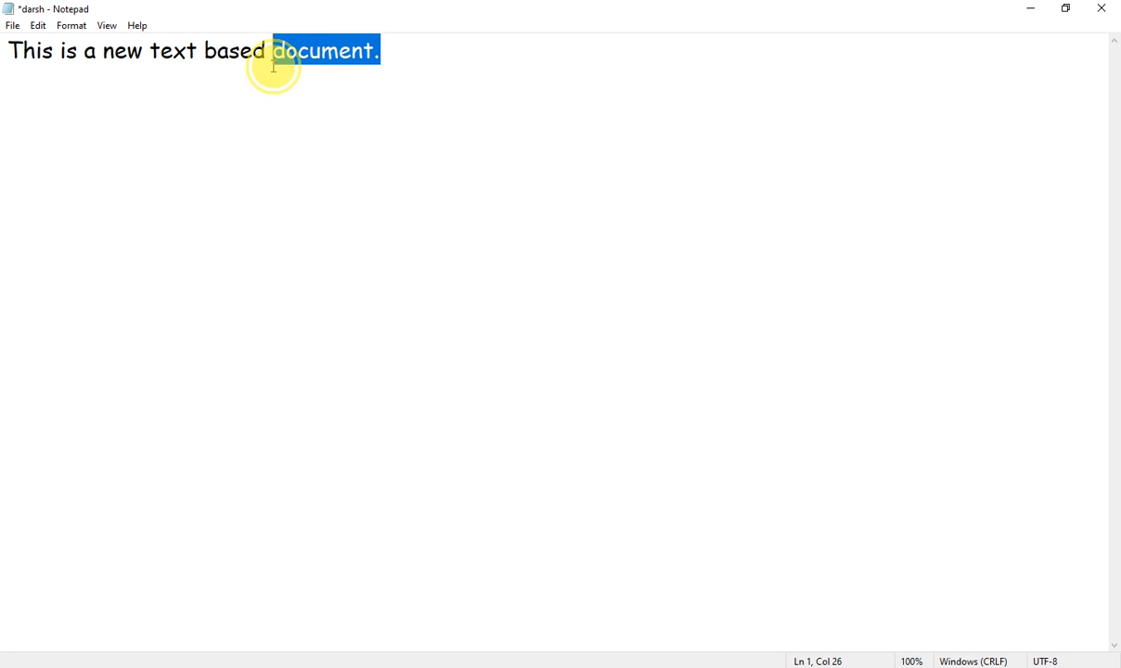
pyautogui.press('Delete')
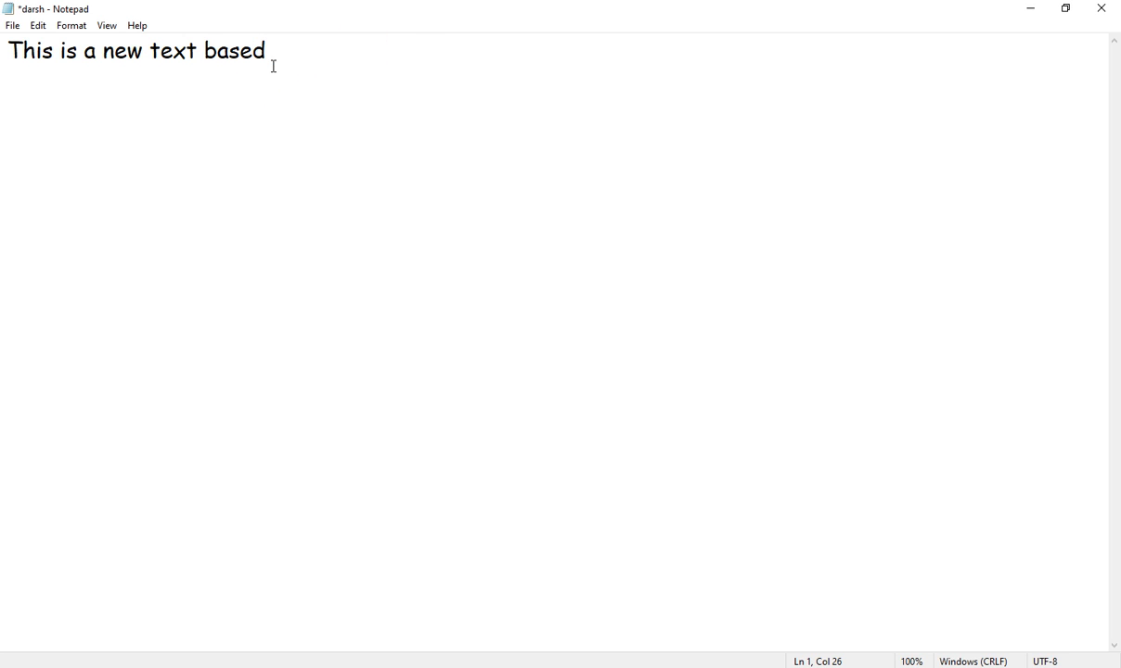
pyautogui.hotkey('ctrl', 'z')
pyautogui.click(440, 57)
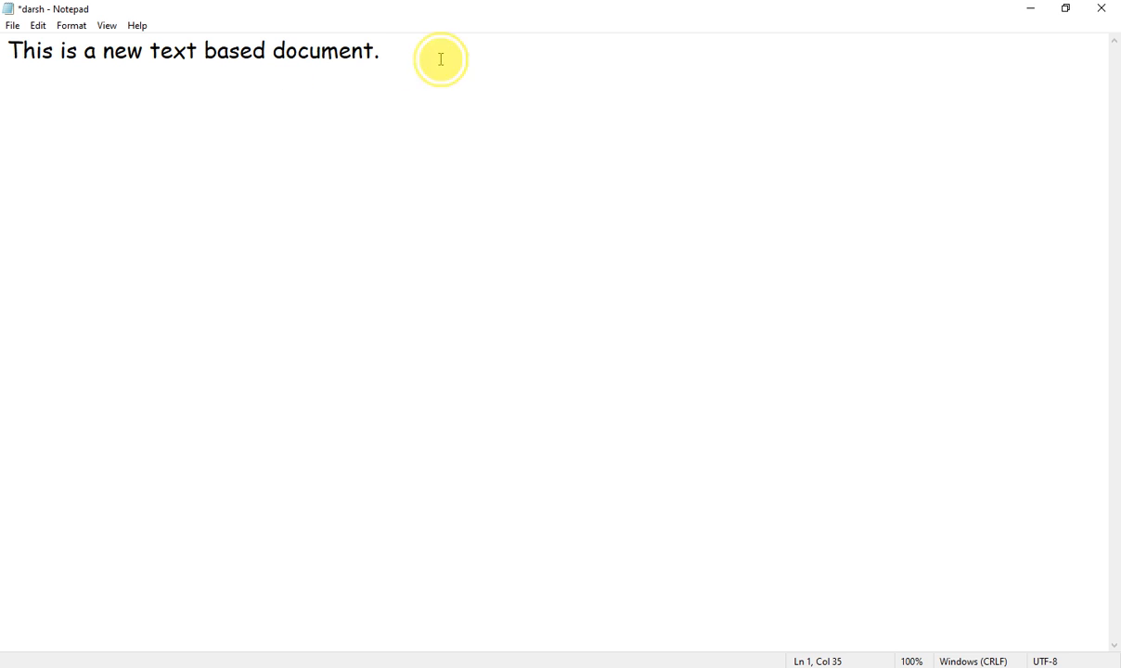
# - Copy the word "new" from the sentence to the clipboard
pyautogui.click(47, 30)
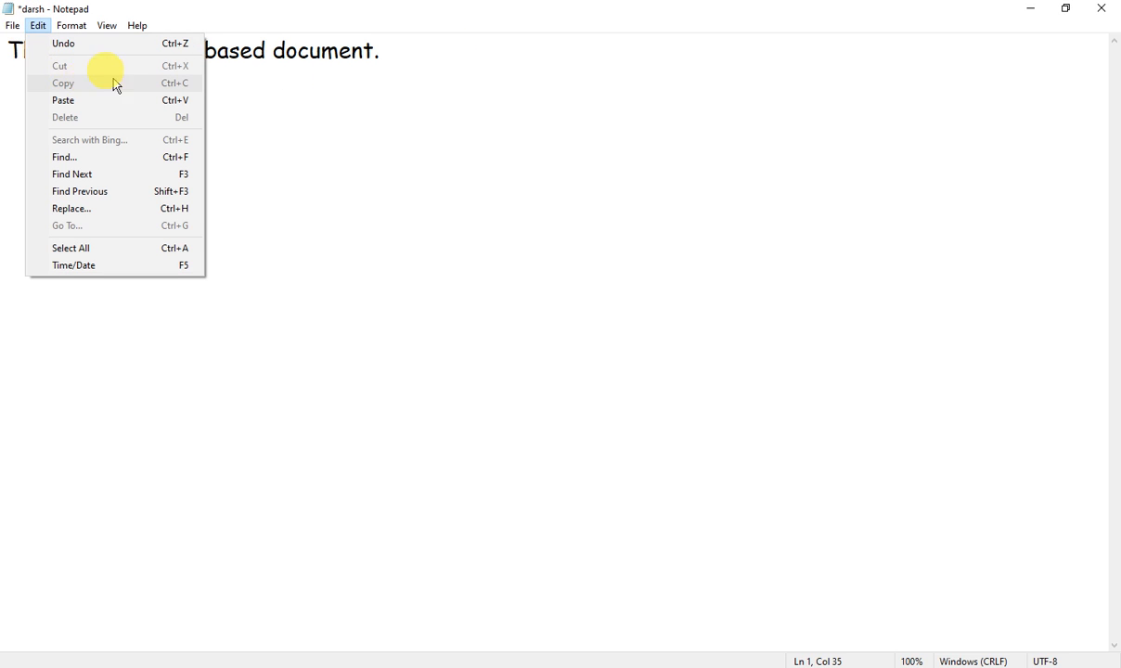
pyautogui.click(422, 24)
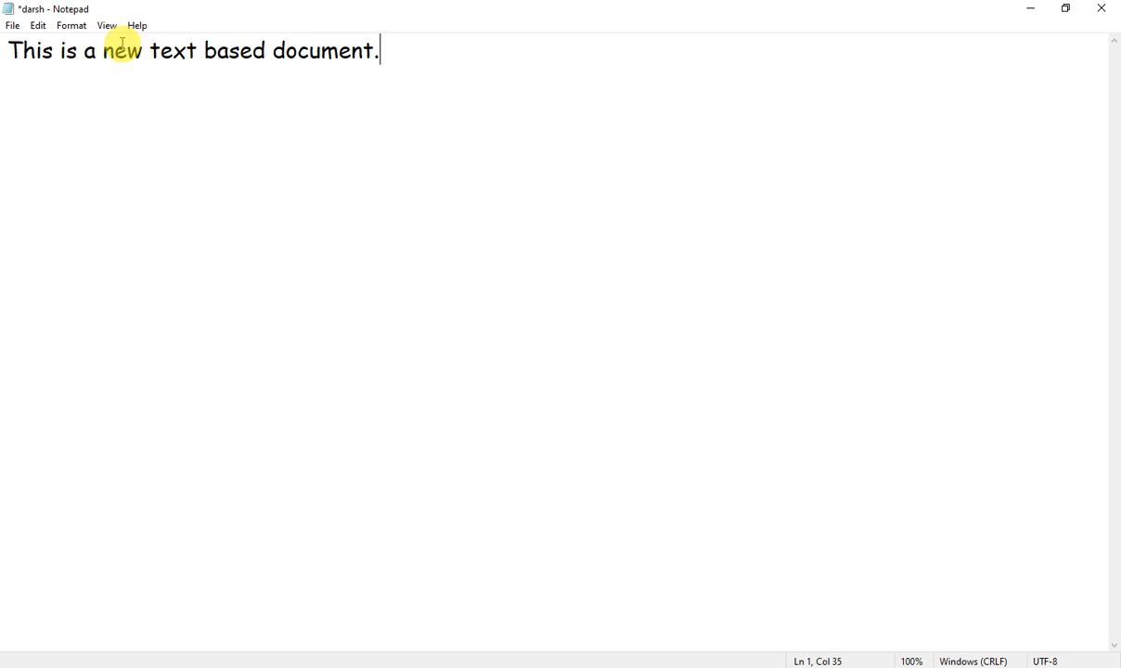
pyautogui.moveTo(103, 52); pyautogui.dragTo(146, 53)
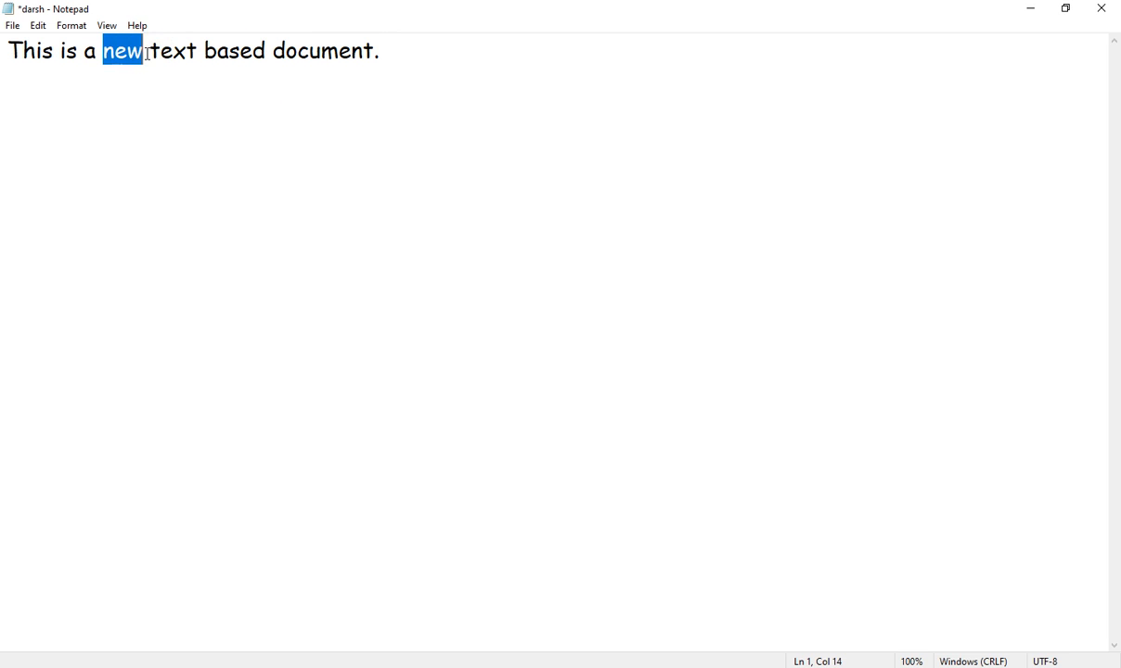
pyautogui.click(43, 28)
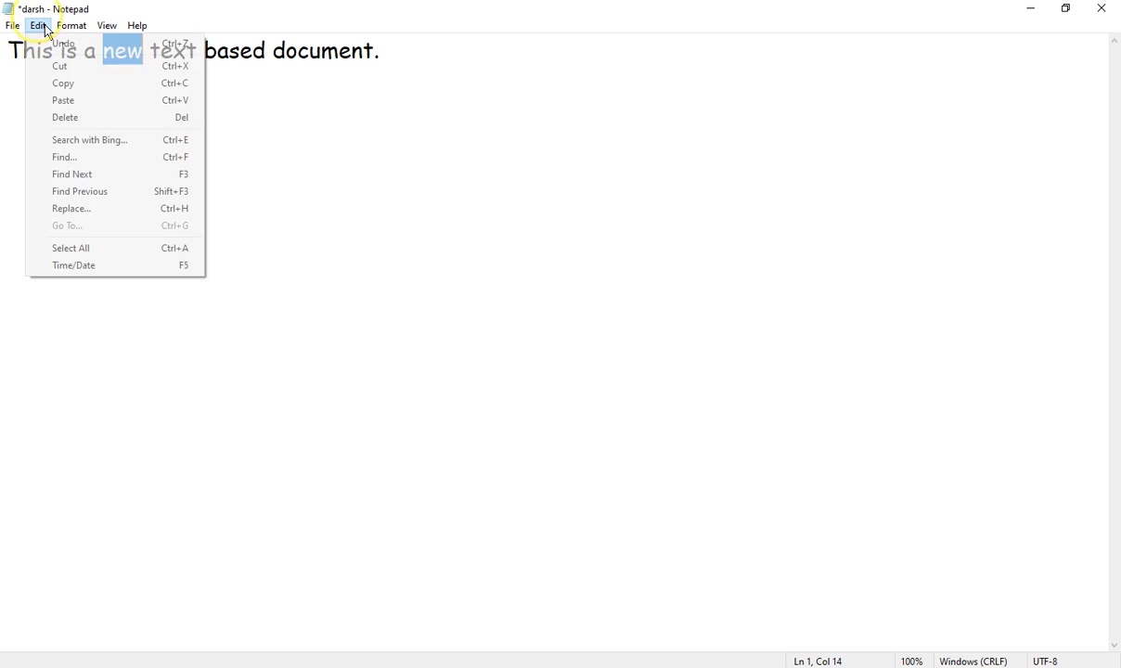
pyautogui.click(76, 83)
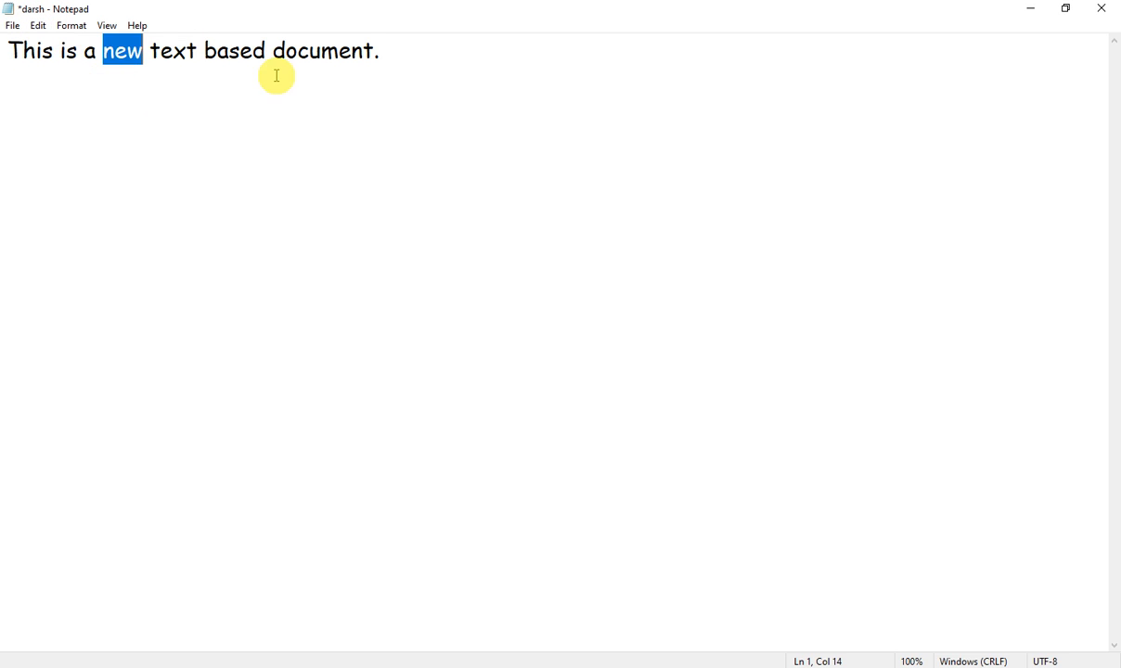
# - Paste the copied word "new" seven times in a row at the end of the sentence
pyautogui.click(418, 51)
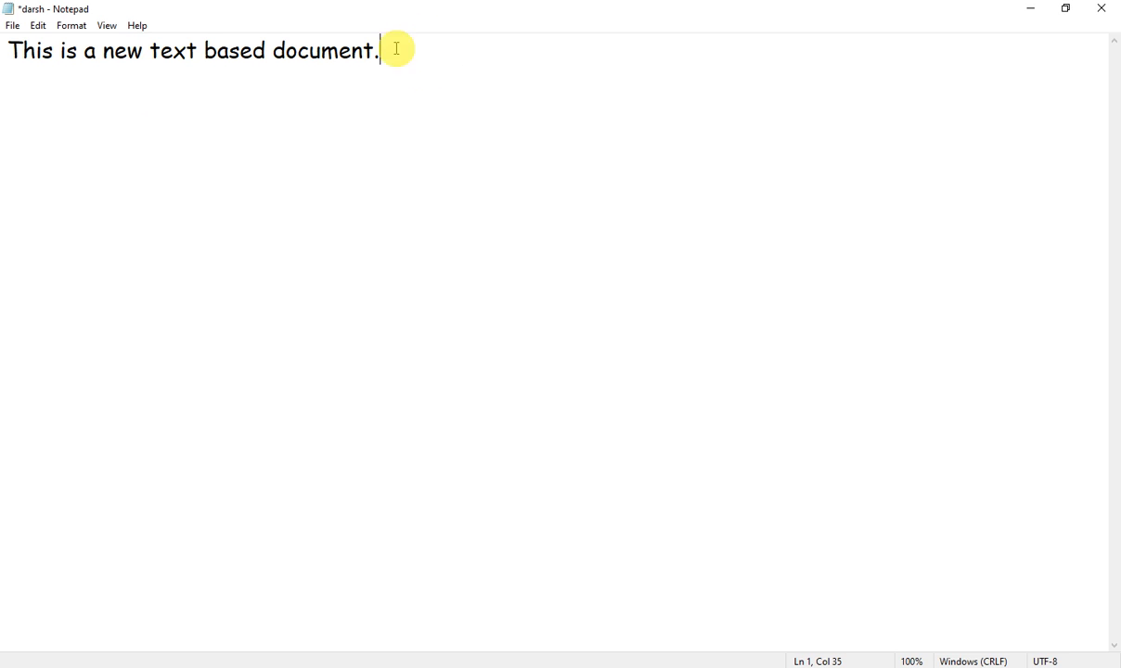
pyautogui.click(41, 27)
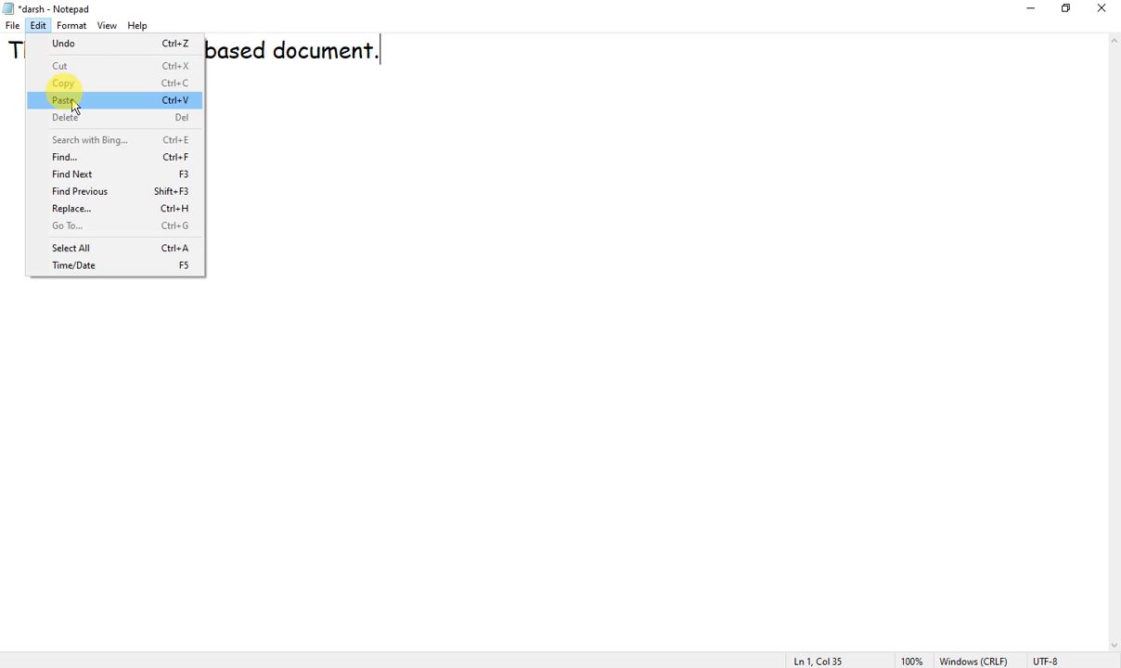
pyautogui.click(65, 101)
pyautogui.click(49, 31)
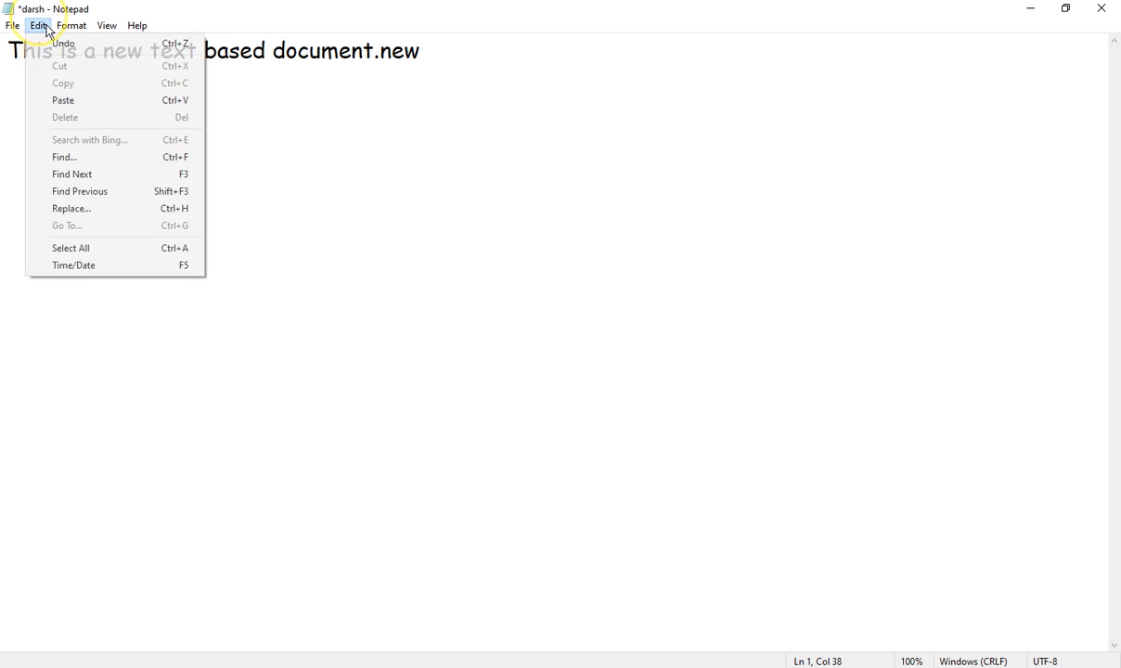
pyautogui.click(65, 101)
pyautogui.click(39, 27)
pyautogui.click(60, 100)
pyautogui.click(38, 26)
pyautogui.click(59, 102)
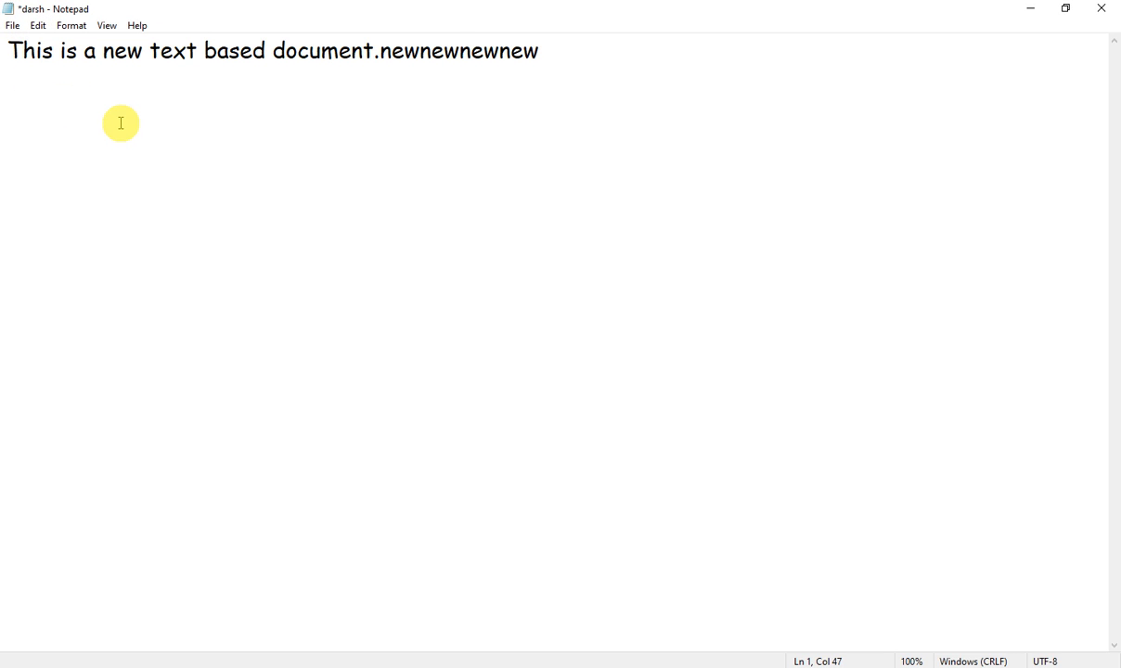
pyautogui.hotkey('ctrl', 'v')
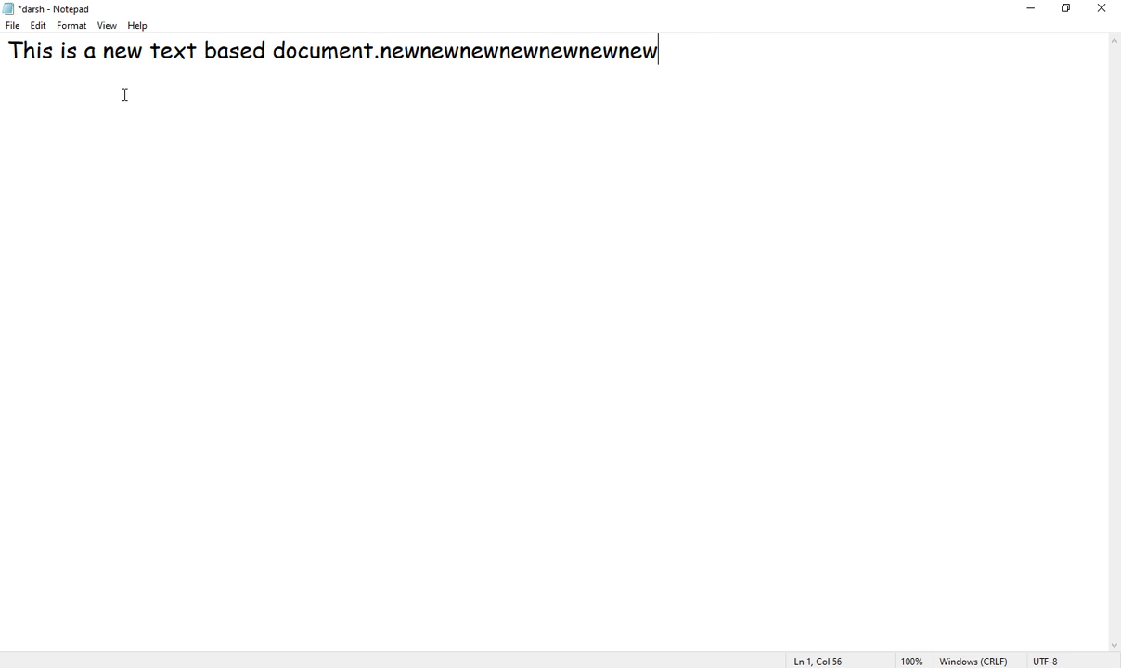
# - Keep pasting the copied word "new" after the sentence until the text spans six lines
pyautogui.hotkey('ctrl', 'v')
pyautogui.hotkey('ctrl', 'v')
pyautogui.hotkey('ctrl', 'v')
pyautogui.hotkey('ctrl', 'v')
pyautogui.hotkey('ctrl', 'v')
pyautogui.hotkey('ctrl', 'v')
pyautogui.hotkey('ctrl', 'v')
pyautogui.hotkey('ctrl', 'v')
pyautogui.hotkey('ctrl', 'v')
pyautogui.hotkey('ctrl', 'v')
pyautogui.hotkey('ctrl', 'v')
pyautogui.hotkey('ctrl', 'v')
pyautogui.hotkey('ctrl', 'v')
pyautogui.hotkey('ctrl', 'v')
pyautogui.hotkey('ctrl', 'v')
pyautogui.hotkey('ctrl', 'v')
pyautogui.hotkey('ctrl', 'v')
pyautogui.hotkey('ctrl', 'v')
pyautogui.hotkey('ctrl', 'v')
pyautogui.hotkey('ctrl', 'v')
pyautogui.hotkey('ctrl', 'v')
pyautogui.hotkey('ctrl', 'v')
pyautogui.hotkey('ctrl', 'v')
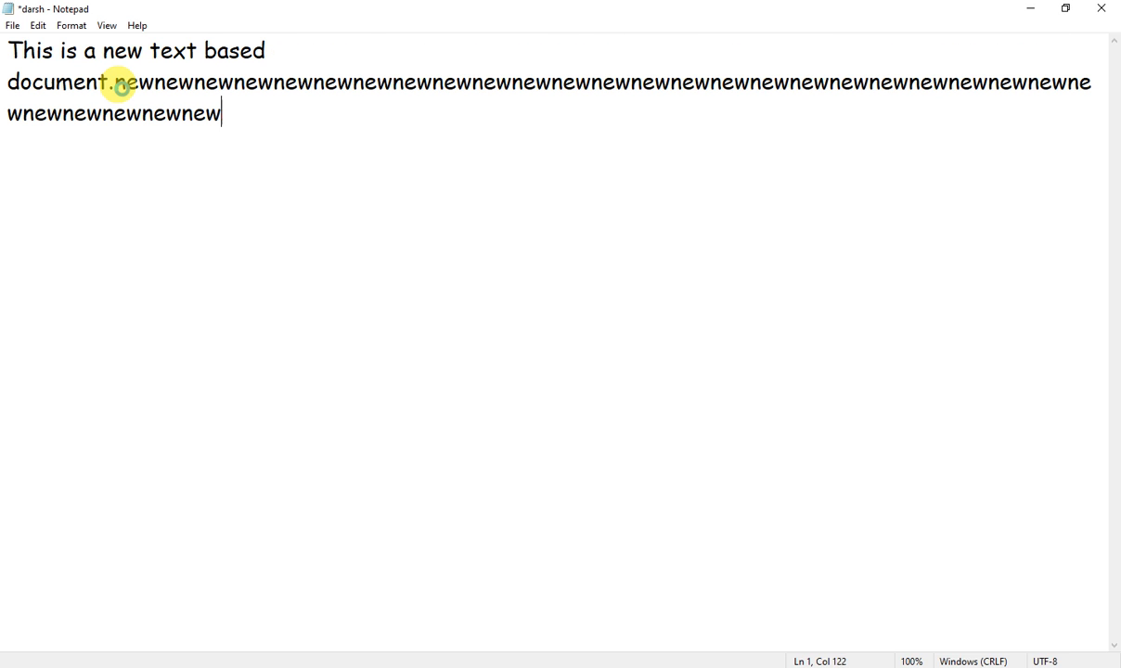
pyautogui.hotkey('ctrl', 'v')
pyautogui.hotkey('ctrl', 'v')
pyautogui.hotkey('ctrl', 'v')
pyautogui.hotkey('ctrl', 'v')
pyautogui.hotkey('ctrl', 'v')
pyautogui.hotkey('ctrl', 'v')
pyautogui.hotkey('ctrl', 'v')
pyautogui.hotkey('ctrl', 'v')
pyautogui.hotkey('ctrl', 'v')
pyautogui.hotkey('ctrl', 'v')
pyautogui.hotkey('ctrl', 'v')
pyautogui.hotkey('ctrl', 'v')
pyautogui.hotkey('ctrl', 'v')
pyautogui.hotkey('ctrl', 'v')
pyautogui.hotkey('ctrl', 'v')
pyautogui.hotkey('ctrl', 'v')
pyautogui.hotkey('ctrl', 'v')
pyautogui.hotkey('ctrl', 'v')
pyautogui.hotkey('ctrl', 'v')
pyautogui.hotkey('ctrl', 'v')
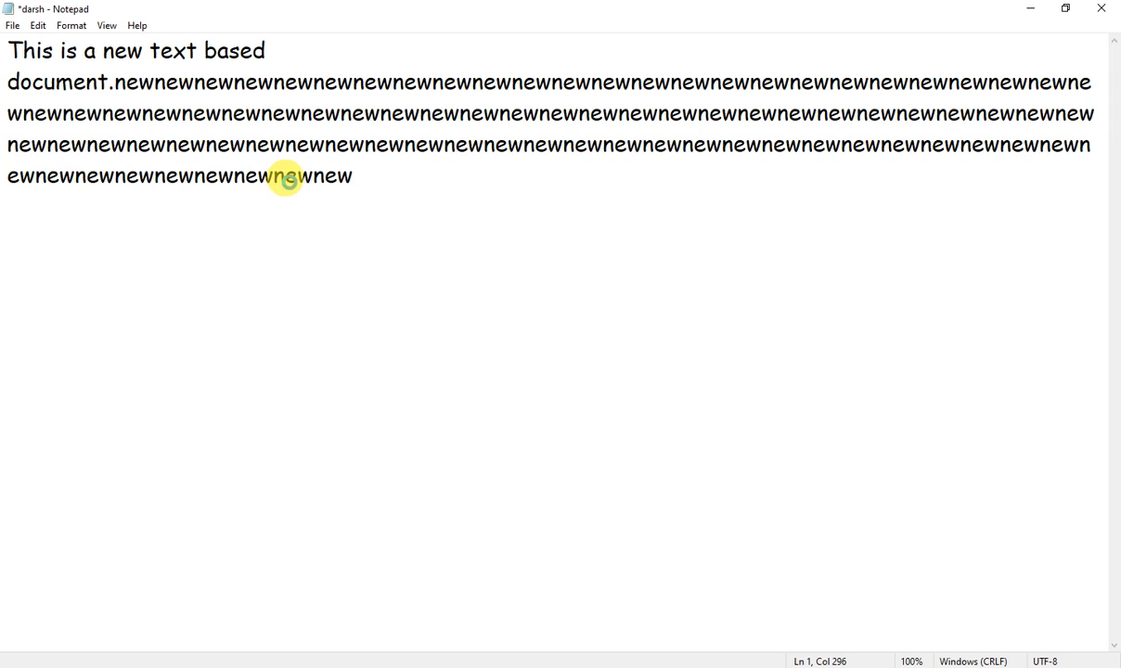
pyautogui.hotkey('ctrl', 'v')
pyautogui.hotkey('ctrl', 'v')
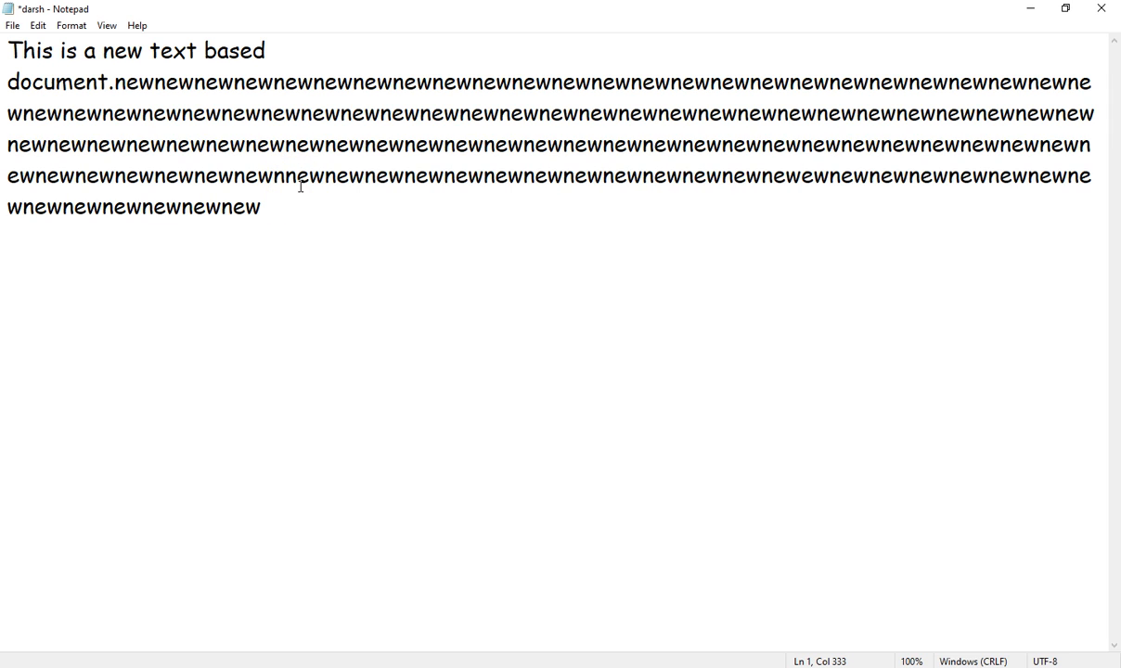
# - Cut the word "based" from the first line of the text
pyautogui.click(38, 26)
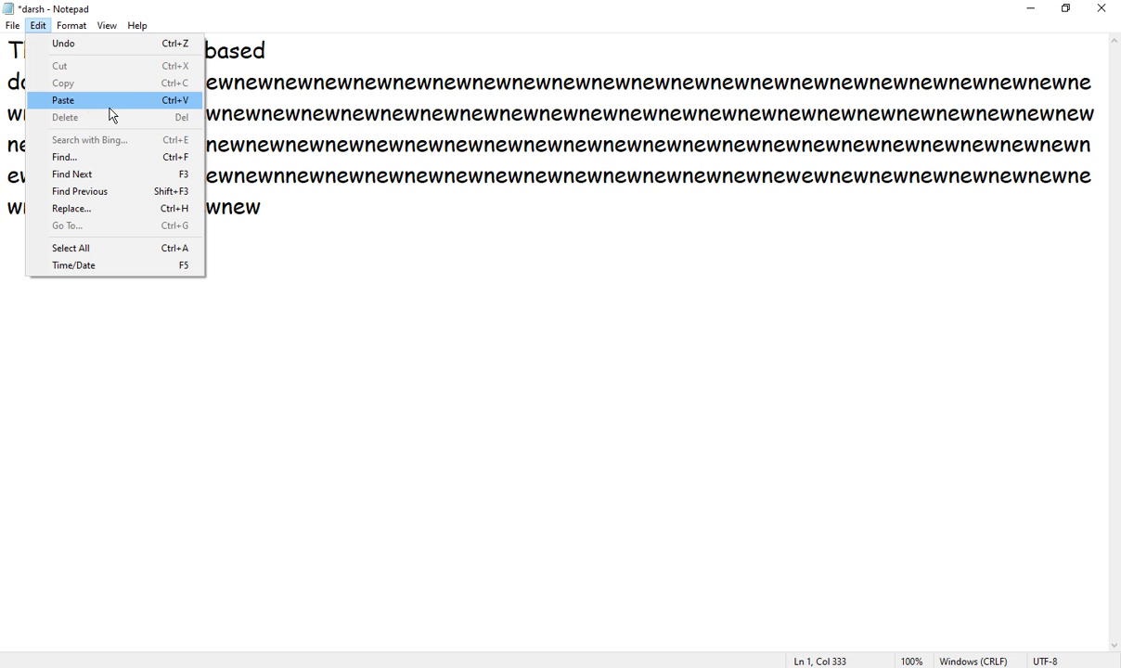
pyautogui.click(358, 130)
pyautogui.moveTo(266, 49); pyautogui.dragTo(205, 60)
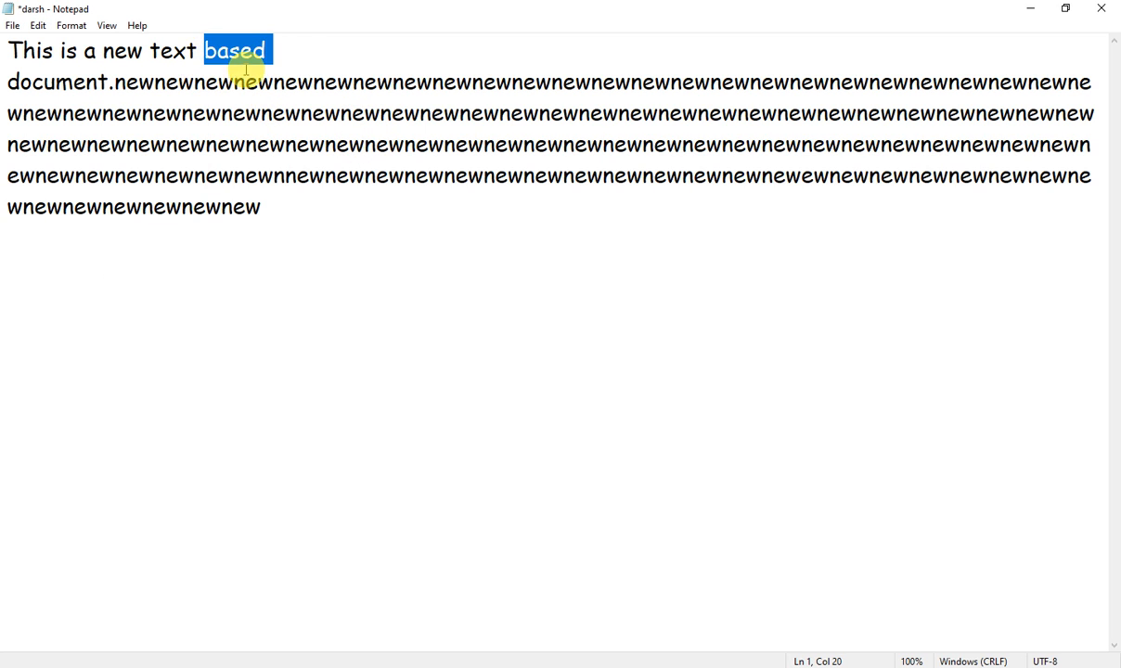
pyautogui.click(37, 25)
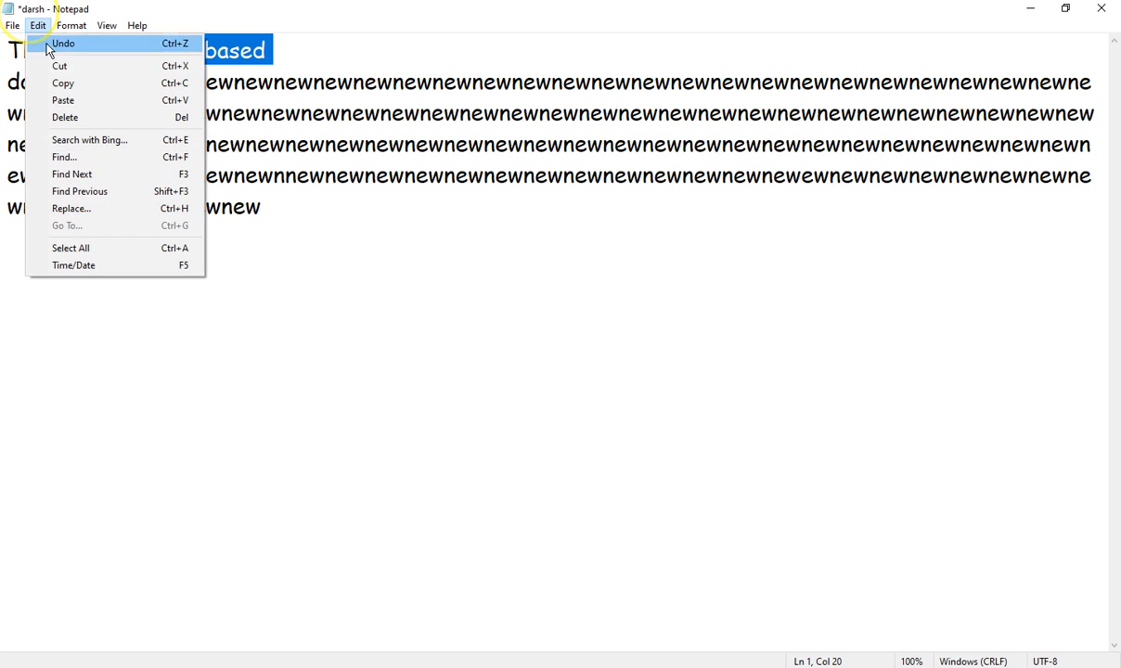
pyautogui.click(105, 73)
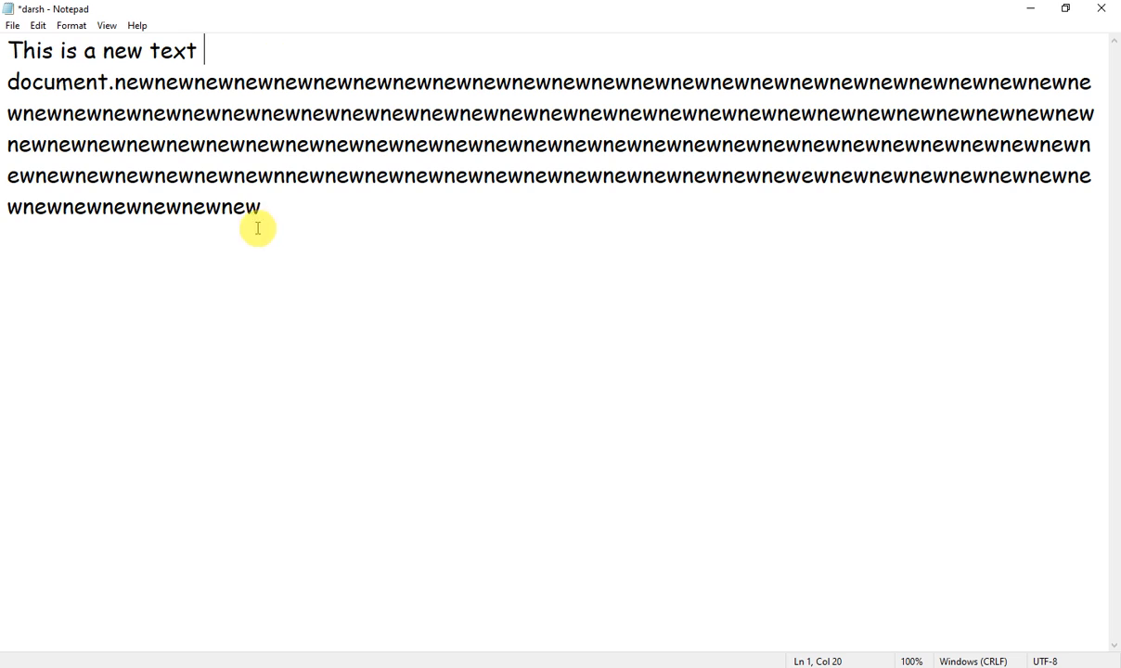
# - Paste the cut word "based" at the very end of the text
pyautogui.click(318, 207)
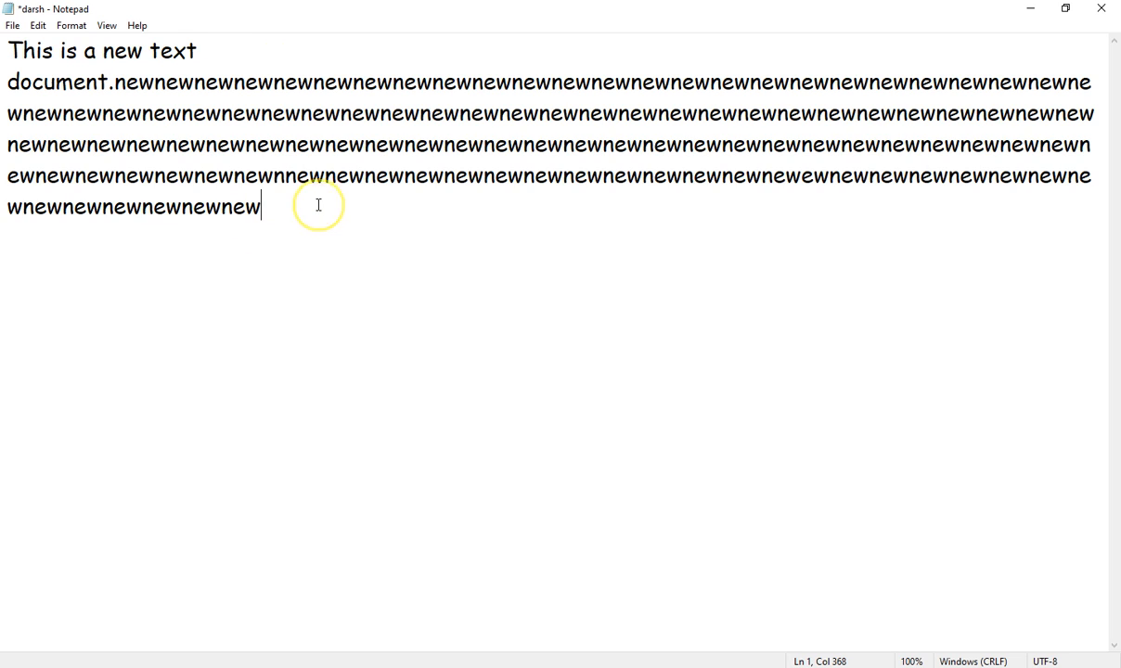
pyautogui.click(34, 28)
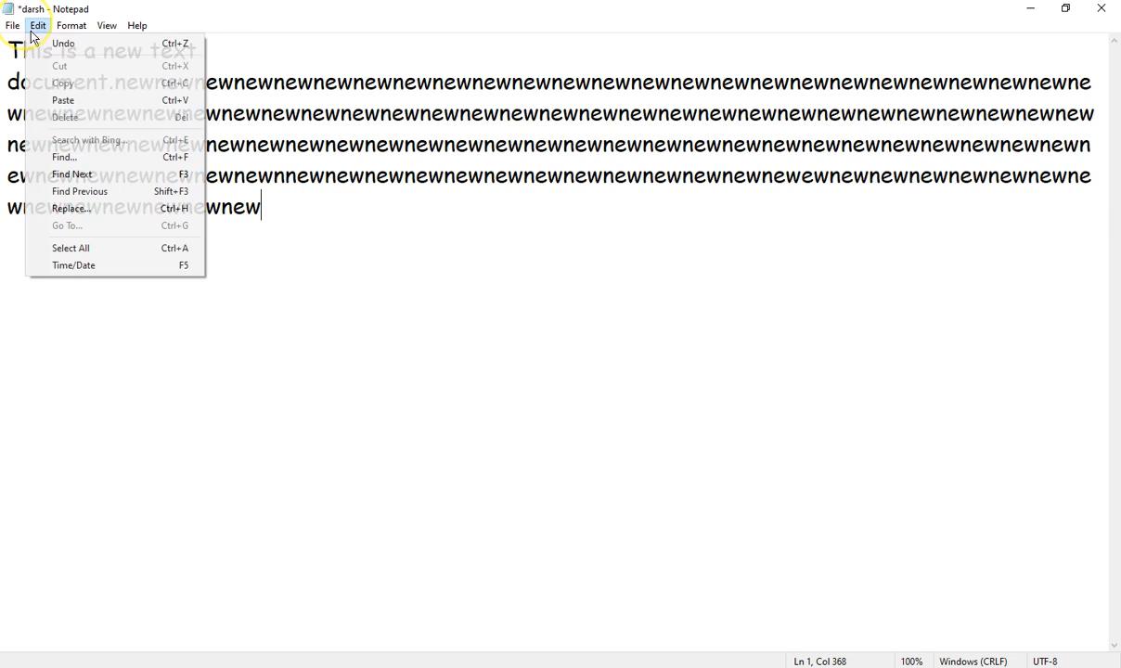
pyautogui.click(84, 102)
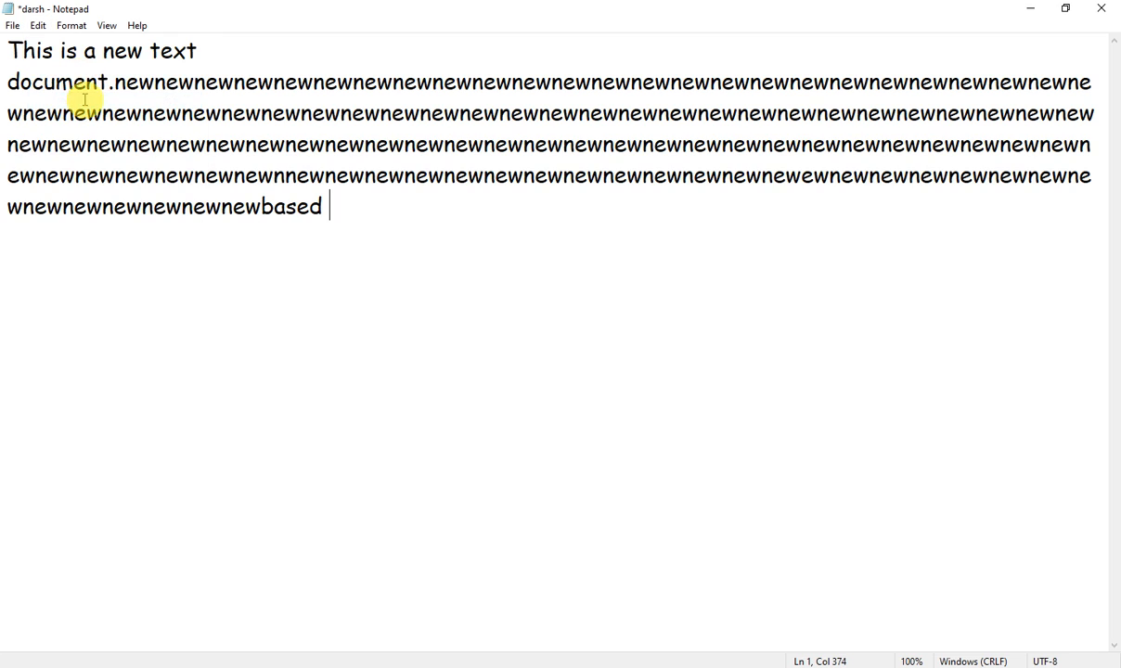
# - Search downward for the word "new" from the end of the text
pyautogui.click(37, 26)
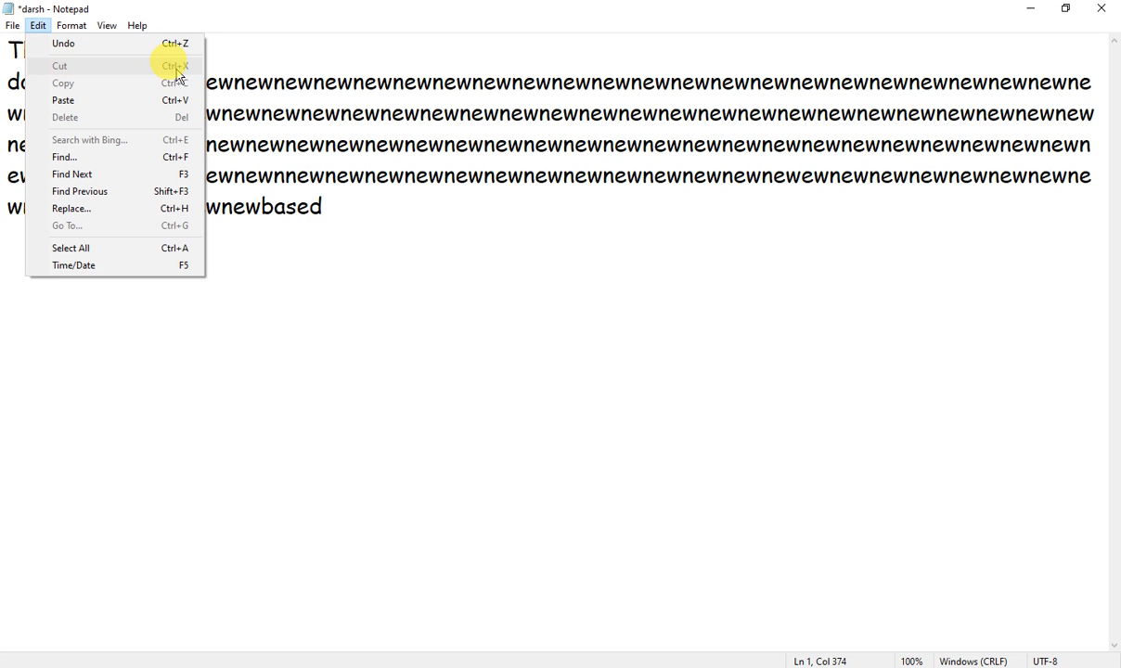
pyautogui.click(124, 163)
pyautogui.moveTo(150, 137); pyautogui.dragTo(457, 350)
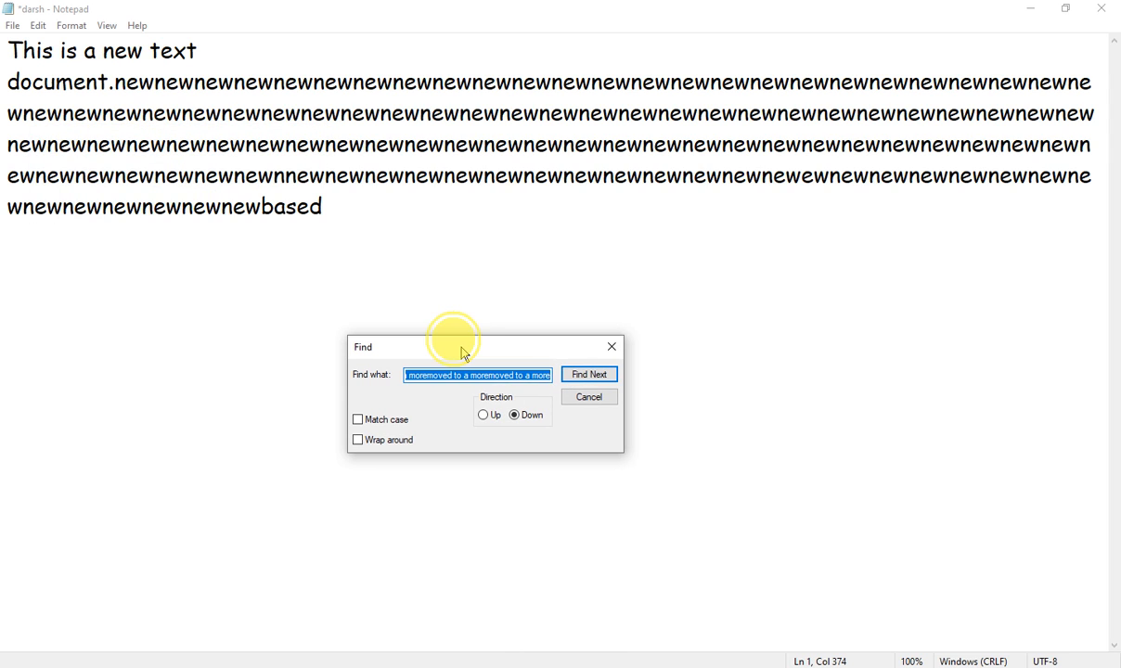
pyautogui.press('BackSpace')
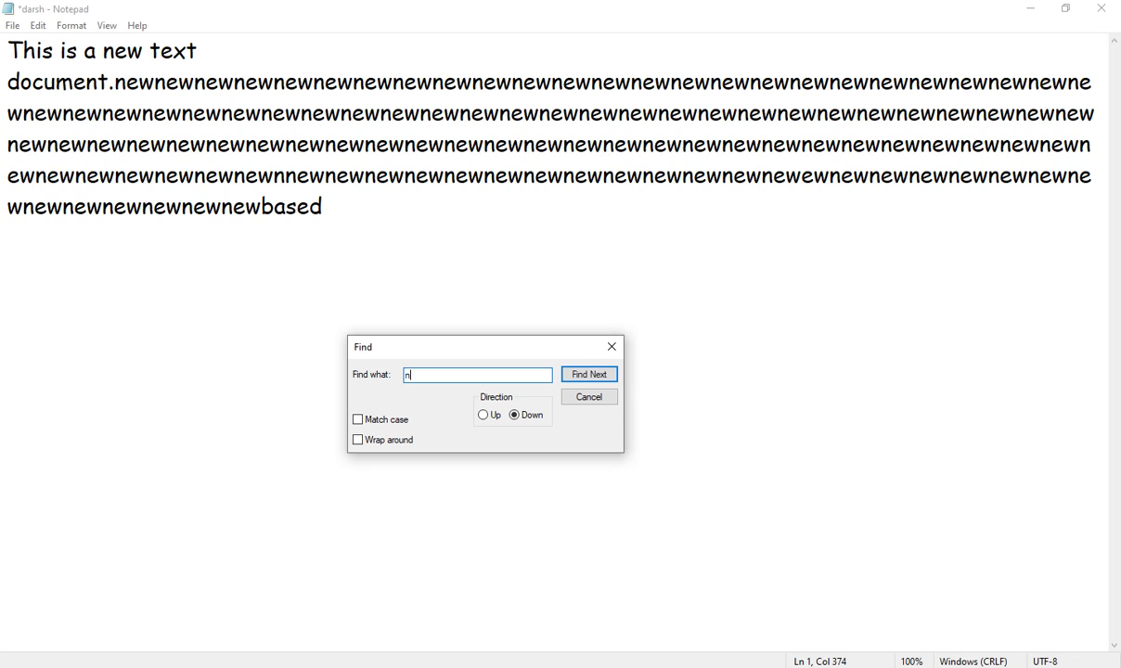
pyautogui.click(586, 376)
pyautogui.click(608, 397)
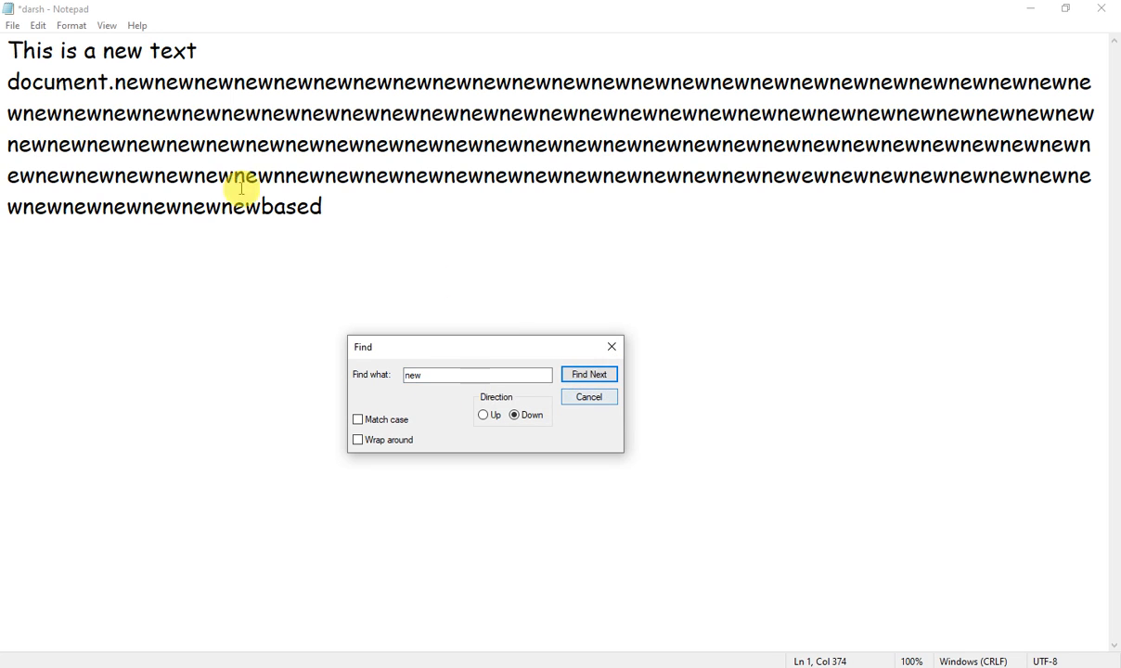
# - Search downward for "new" from just after "document." and move through the successive matches
pyautogui.click(112, 81)
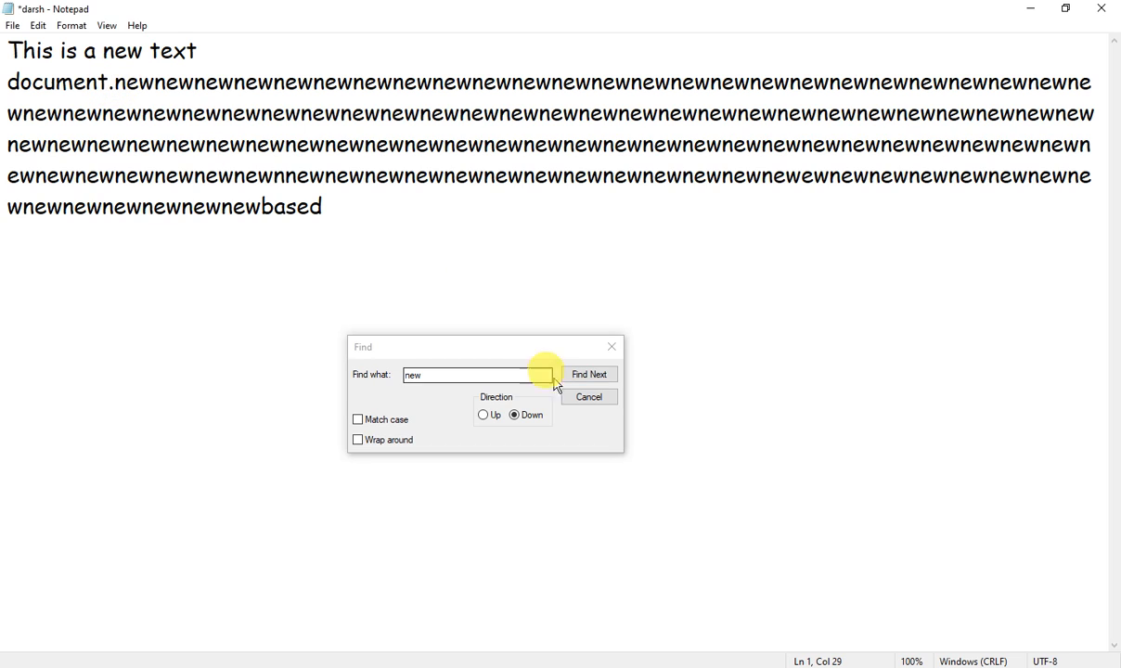
pyautogui.click(590, 376)
pyautogui.click(590, 375)
pyautogui.click(590, 376)
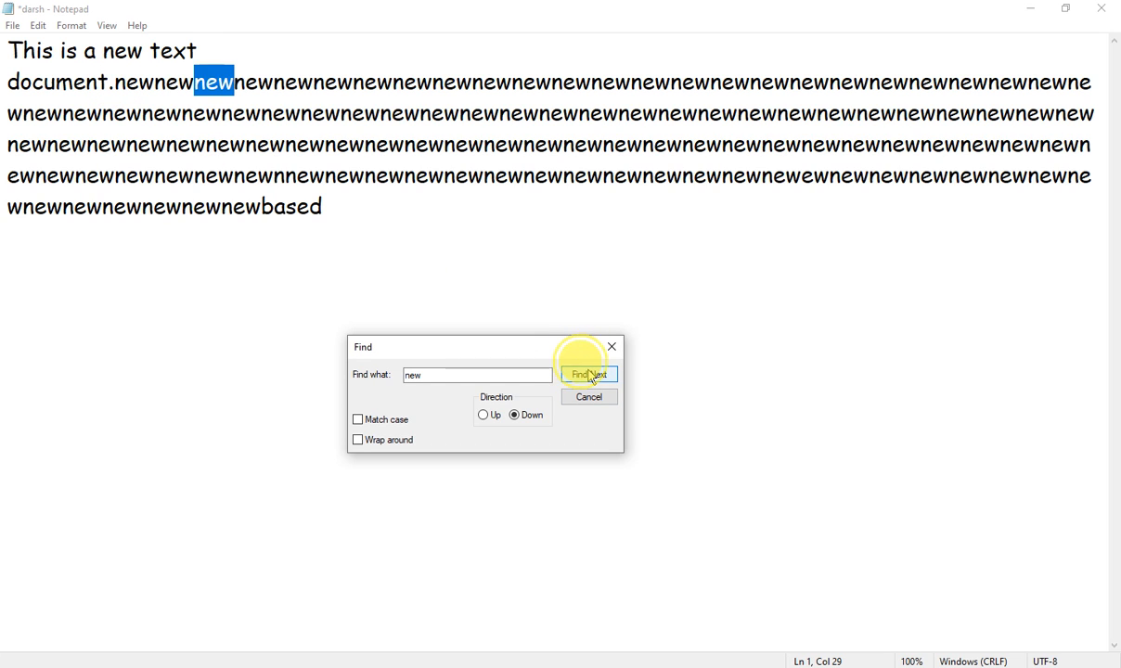
pyautogui.click(590, 376)
pyautogui.click(590, 376)
pyautogui.click(591, 376)
pyautogui.click(590, 376)
pyautogui.click(590, 376)
pyautogui.click(590, 376)
pyautogui.click(590, 376)
pyautogui.click(590, 376)
pyautogui.click(590, 376)
pyautogui.click(590, 376)
pyautogui.click(590, 376)
pyautogui.click(590, 376)
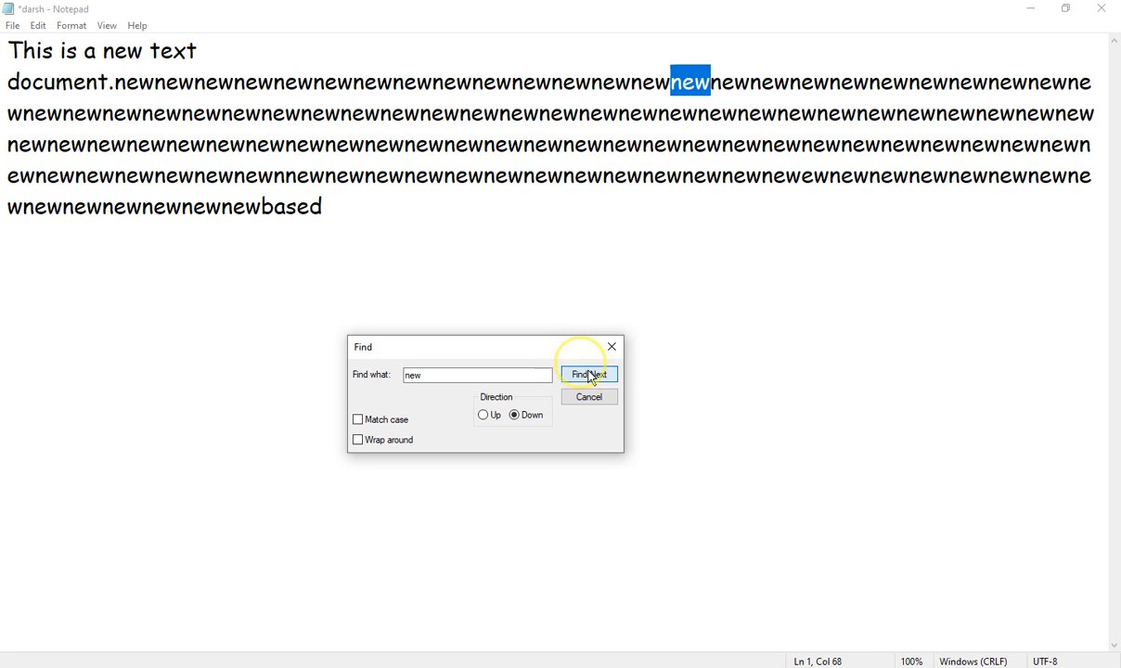
# - Switch the search direction to Up and step back through several matches of "new"
pyautogui.click(587, 379)
pyautogui.click(587, 378)
pyautogui.click(587, 378)
pyautogui.click(586, 379)
pyautogui.click(586, 379)
pyautogui.click(587, 378)
pyautogui.click(584, 381)
pyautogui.click(585, 380)
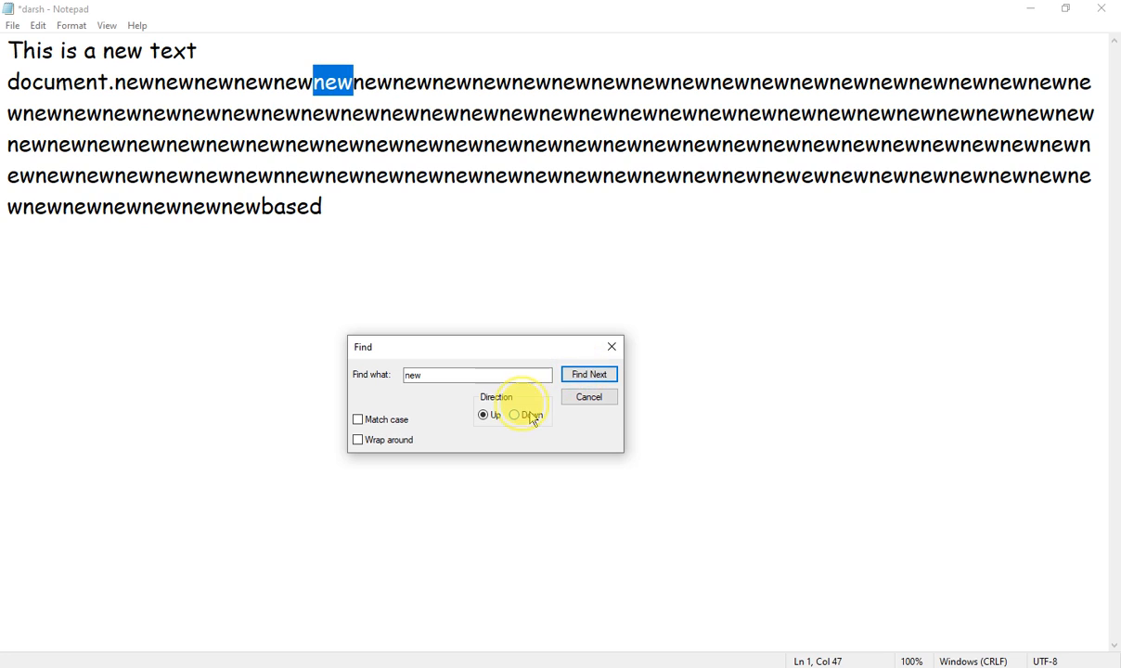
# - Set the search direction to Down, step forward through more matches of "new" and finish the search
pyautogui.doubleClick(590, 383)
pyautogui.doubleClick(591, 382)
pyautogui.click(592, 380)
pyautogui.click(593, 381)
pyautogui.click(592, 381)
pyautogui.click(594, 379)
pyautogui.click(594, 379)
pyautogui.click(594, 378)
pyautogui.click(594, 379)
pyautogui.click(594, 379)
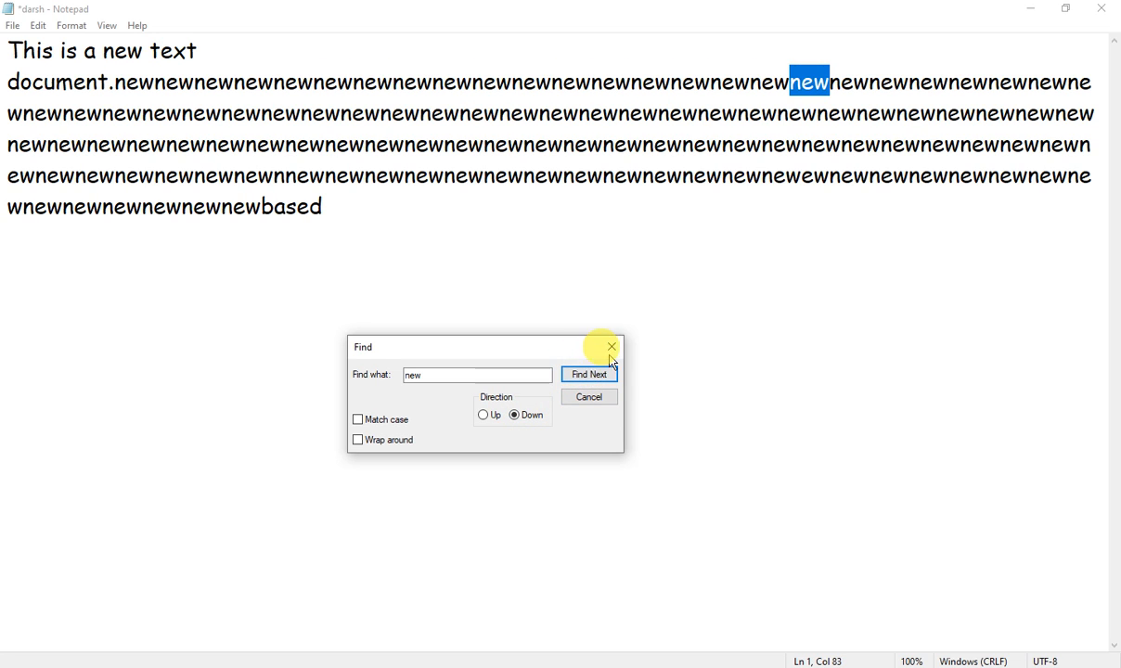
pyautogui.click(611, 346)
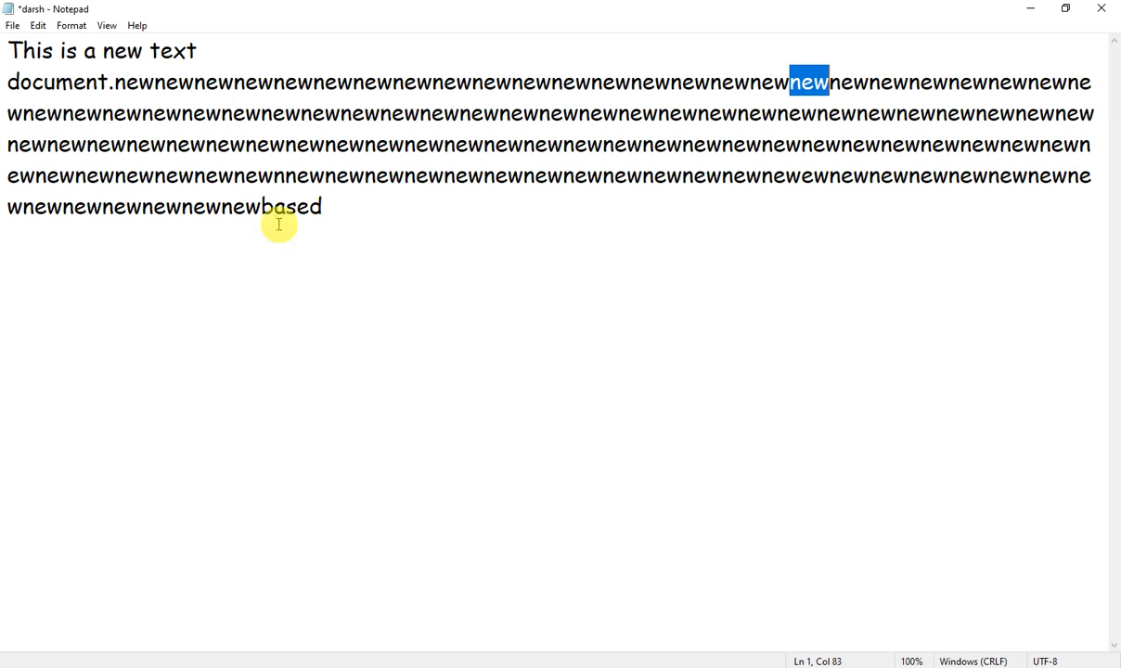
# - Replace the selected "new" with "old", and replace all other occurrences in the document the same way
pyautogui.click(38, 25)
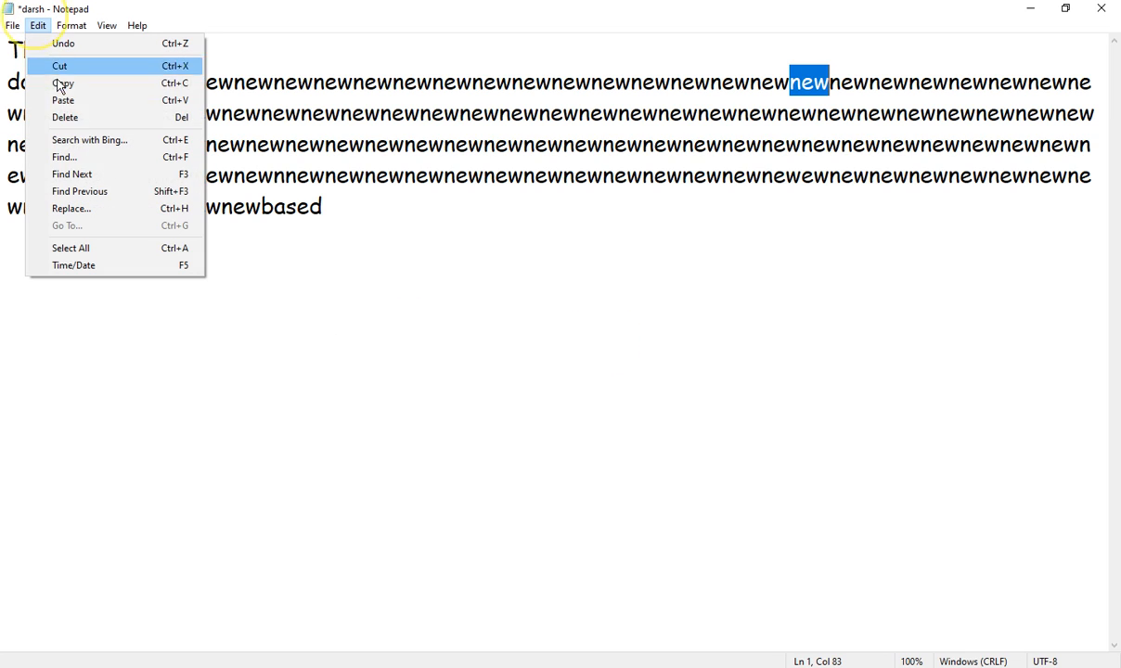
pyautogui.click(129, 209)
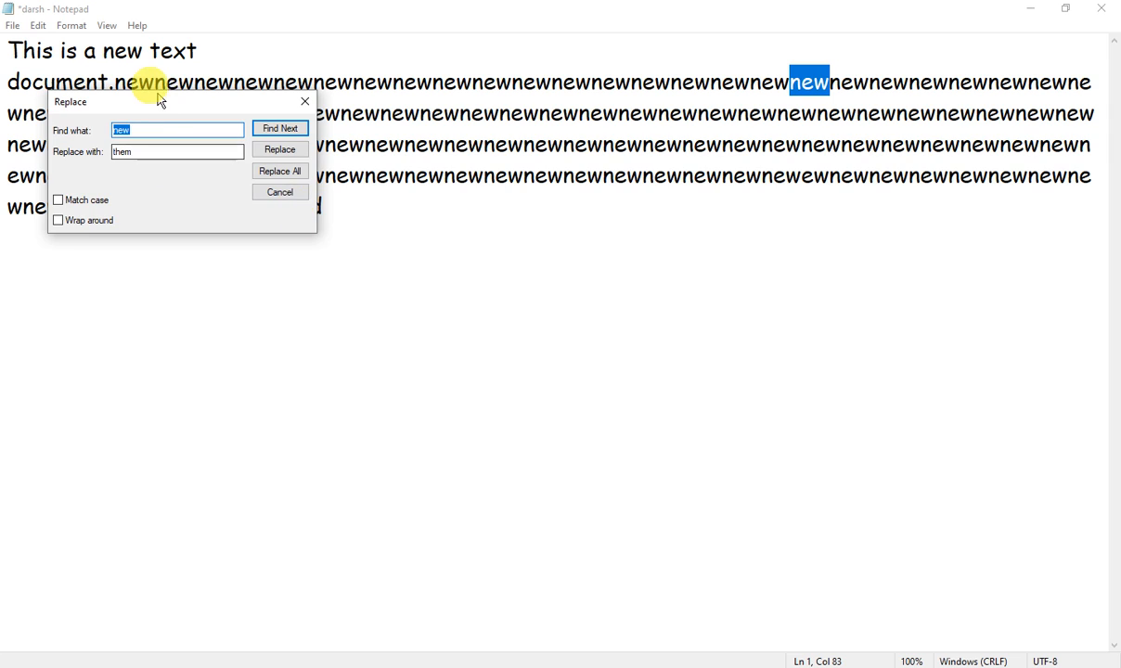
pyautogui.moveTo(176, 109); pyautogui.dragTo(581, 293)
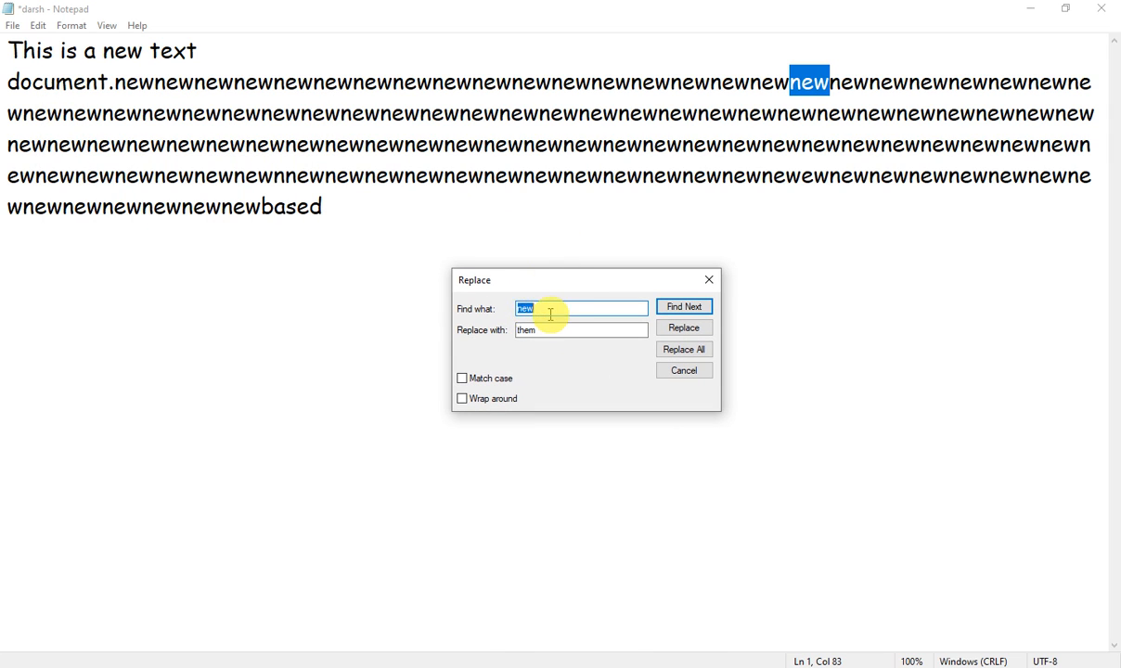
pyautogui.moveTo(543, 309); pyautogui.dragTo(509, 311)
pyautogui.moveTo(546, 330); pyautogui.dragTo(500, 329)
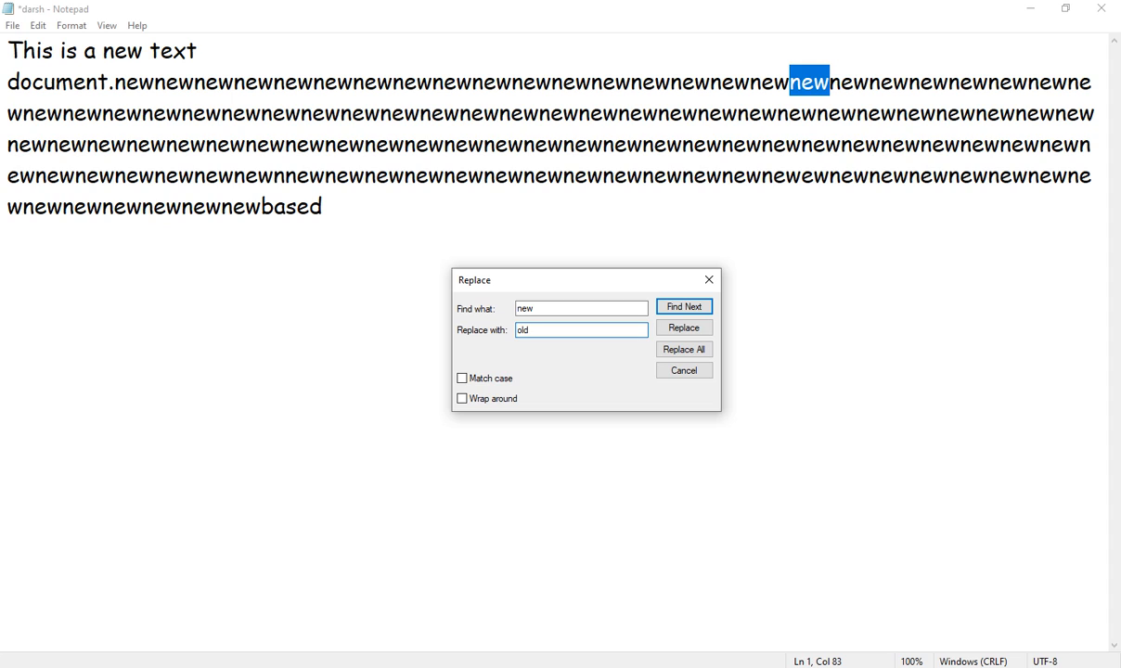
pyautogui.write('old')
pyautogui.moveTo(546, 310); pyautogui.dragTo(496, 339)
pyautogui.click(680, 330)
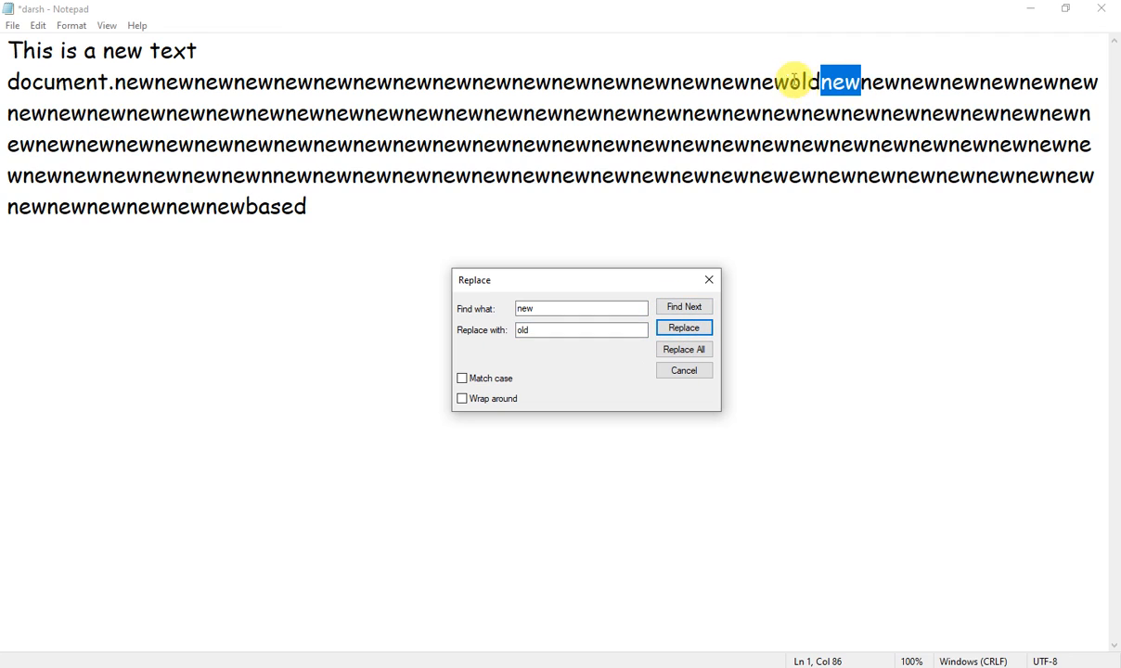
pyautogui.click(686, 353)
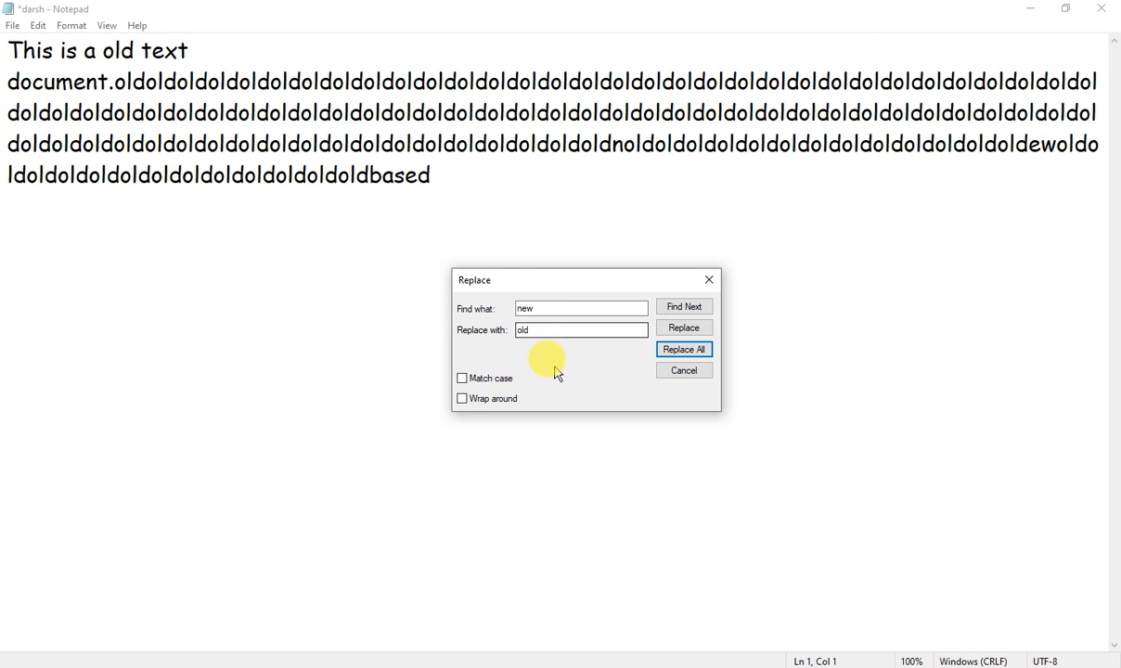
pyautogui.click(685, 371)
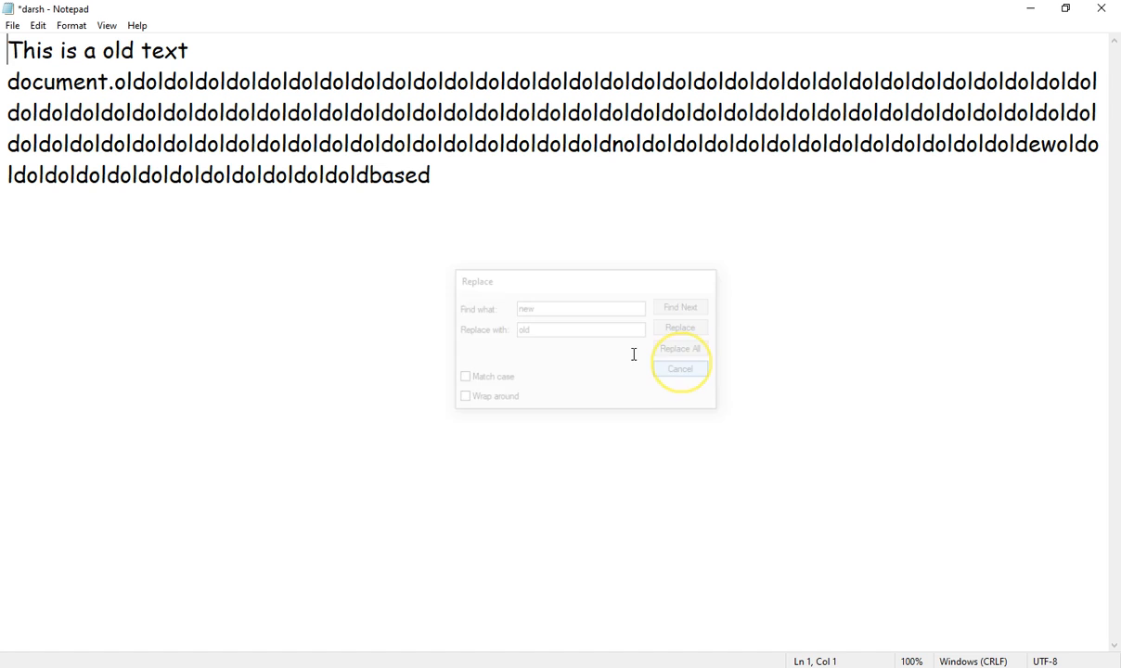
# - Select the entire text, delete it and undo the deletion
pyautogui.click(38, 25)
pyautogui.click(94, 249)
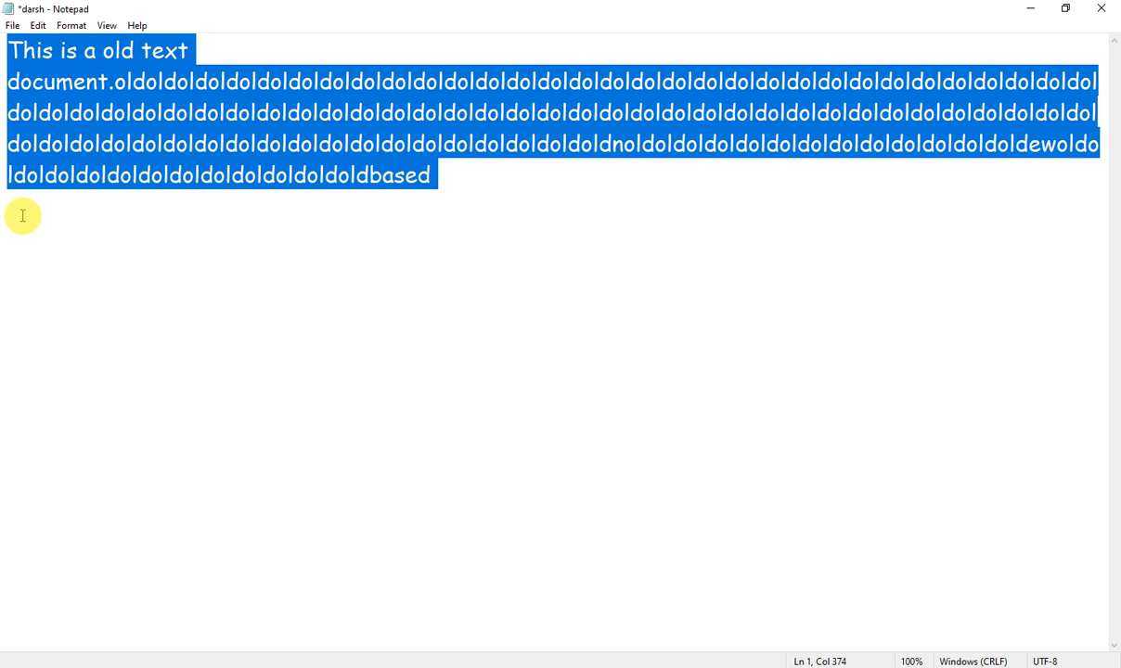
pyautogui.click(37, 25)
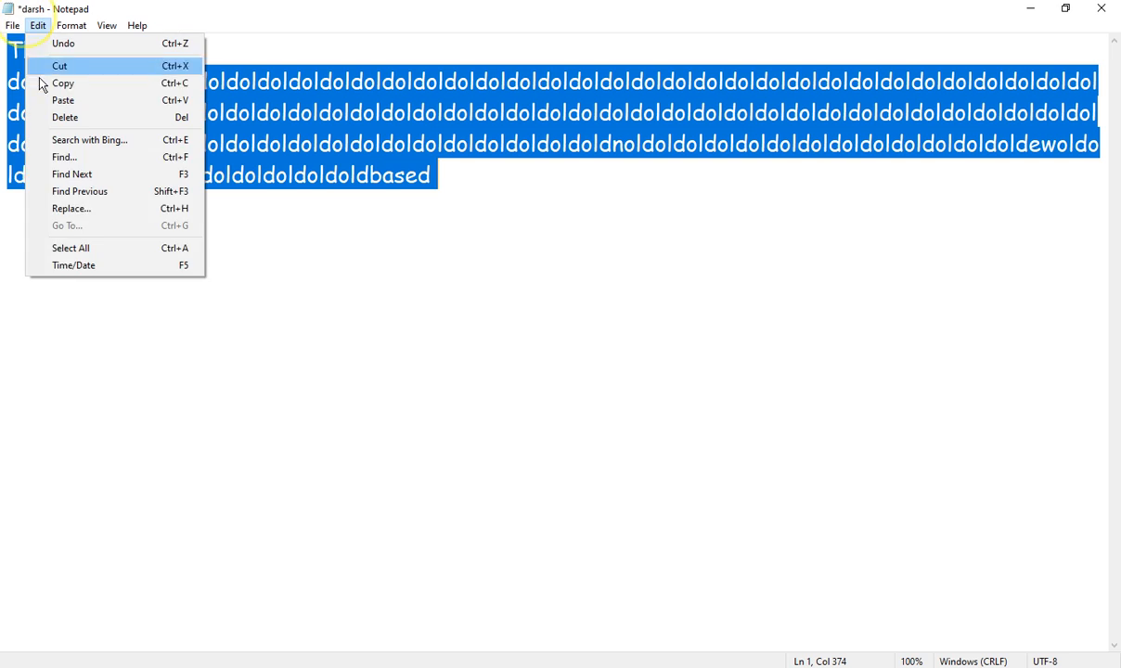
pyautogui.click(325, 12)
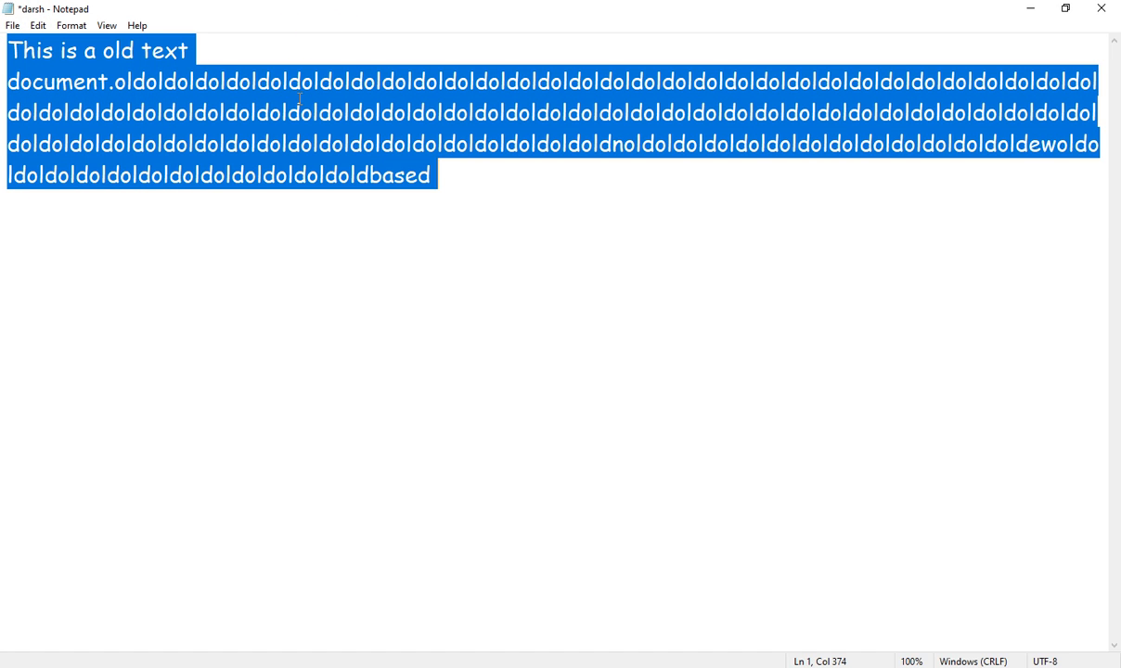
pyautogui.press('Delete')
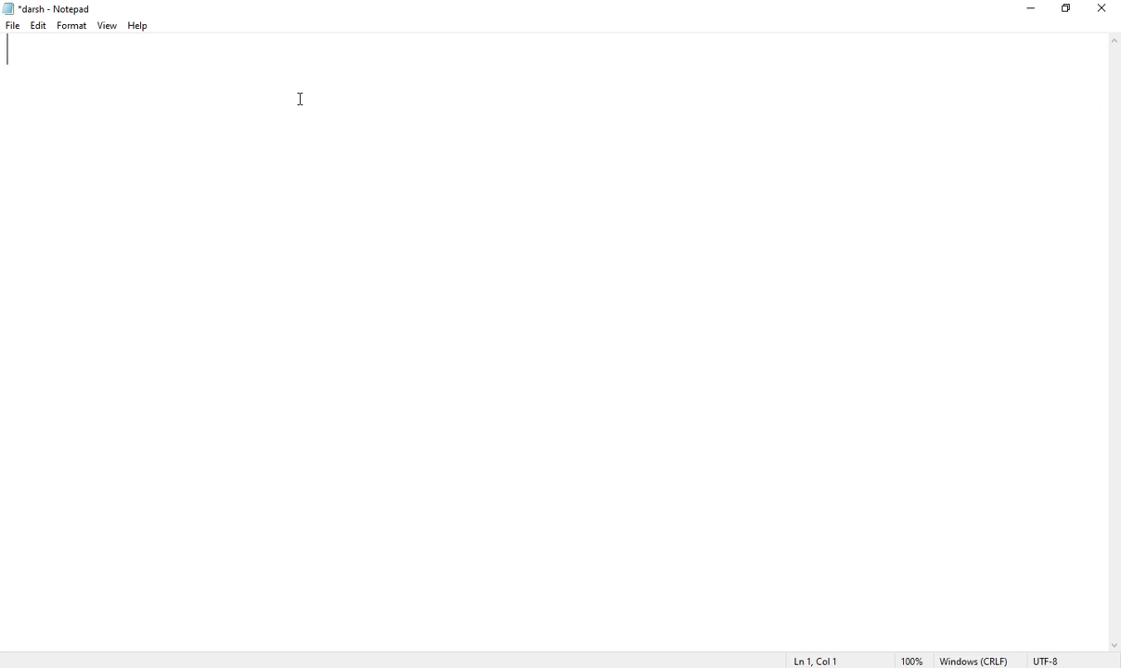
pyautogui.hotkey('ctrl', 'z')
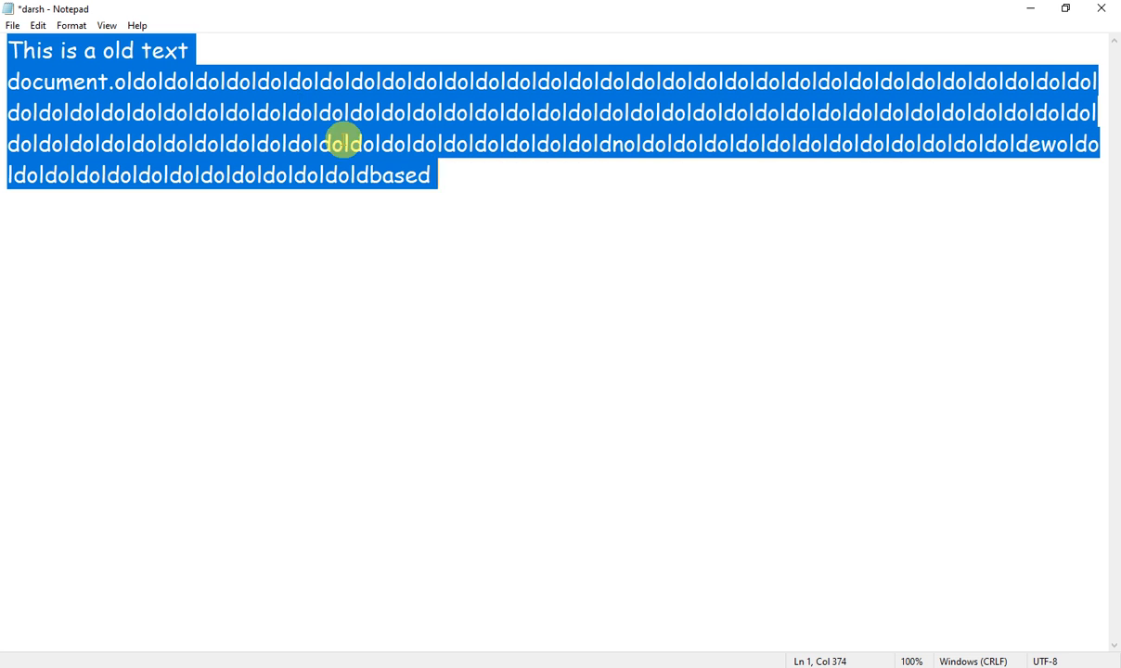
# - Insert the current time and date after "based" at the end of the text and delete that stamp
pyautogui.click(458, 176)
pyautogui.click(37, 25)
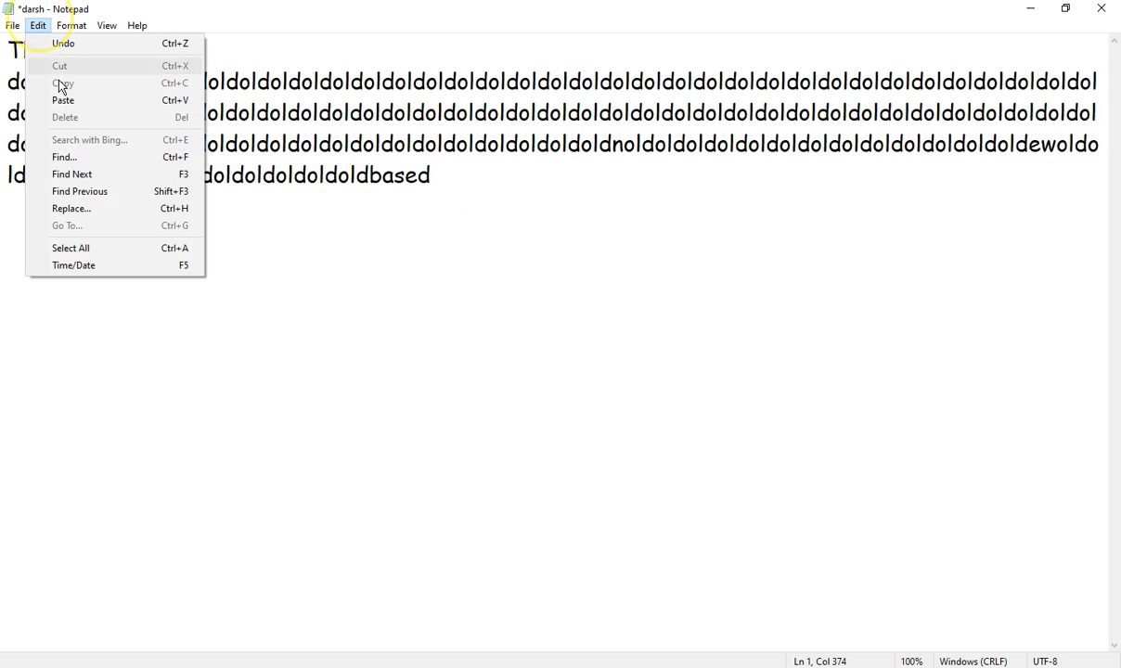
pyautogui.click(117, 269)
pyautogui.moveTo(661, 176); pyautogui.dragTo(438, 194)
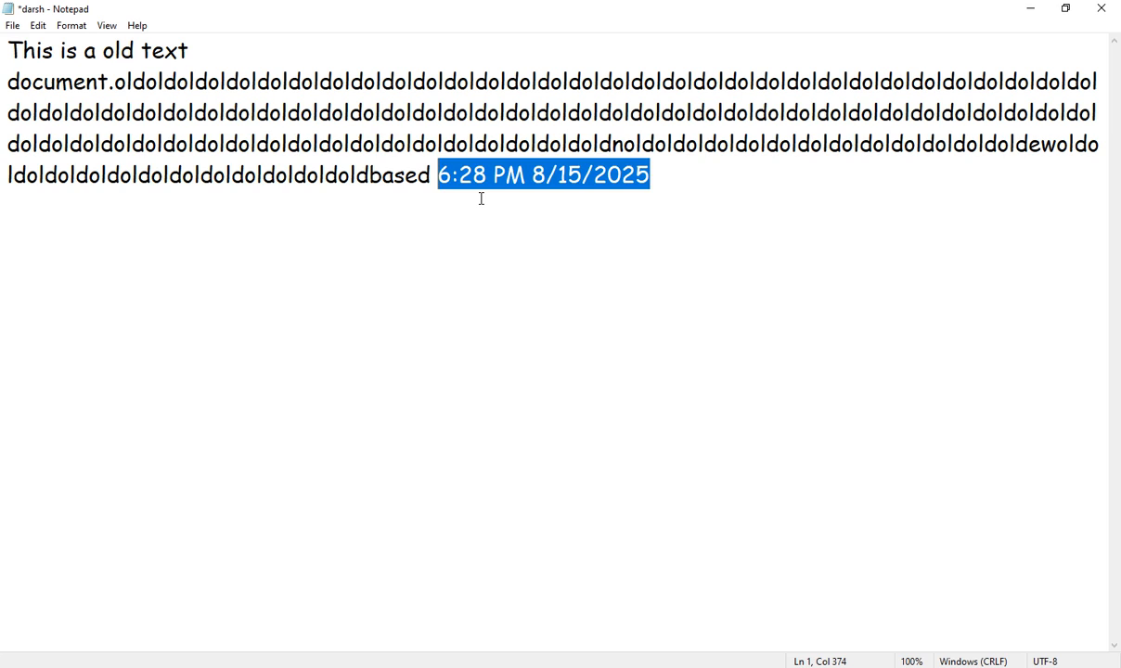
pyautogui.press('Delete')
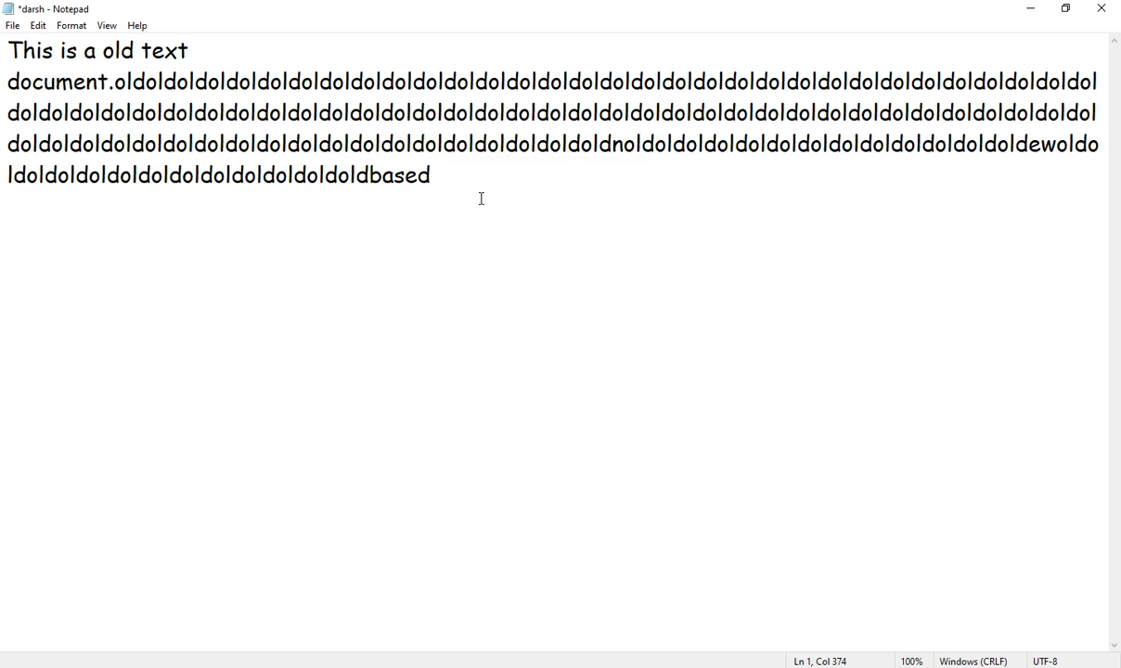
# - Turn off word wrap to show the text on one long line, and turn word wrap back on
pyautogui.click(68, 30)
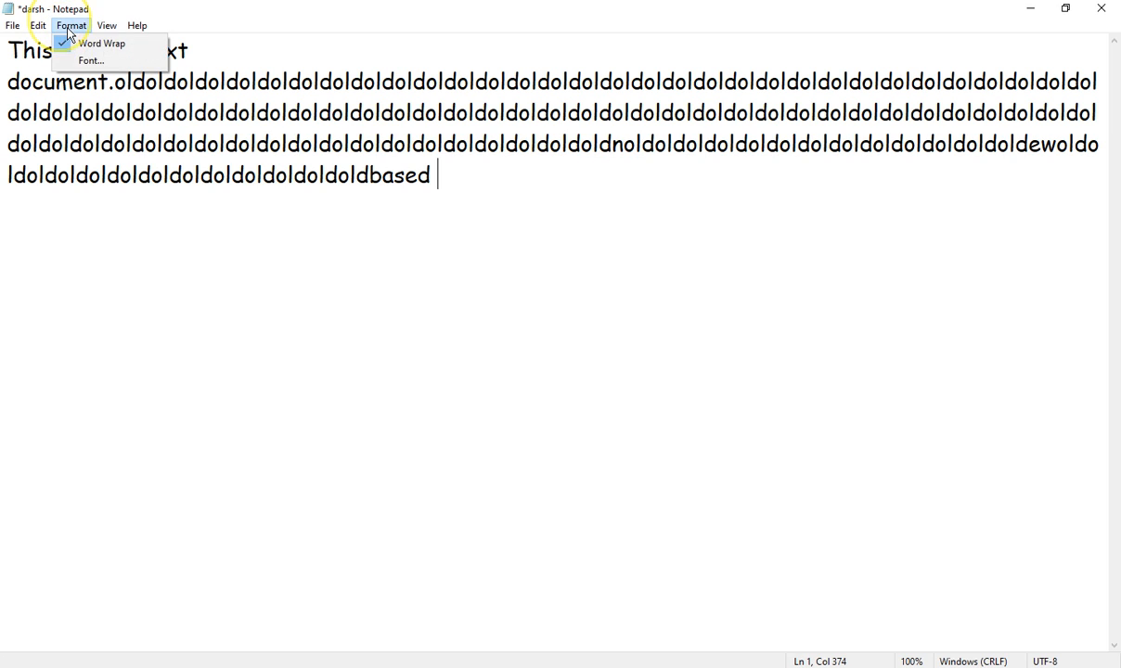
pyautogui.click(116, 48)
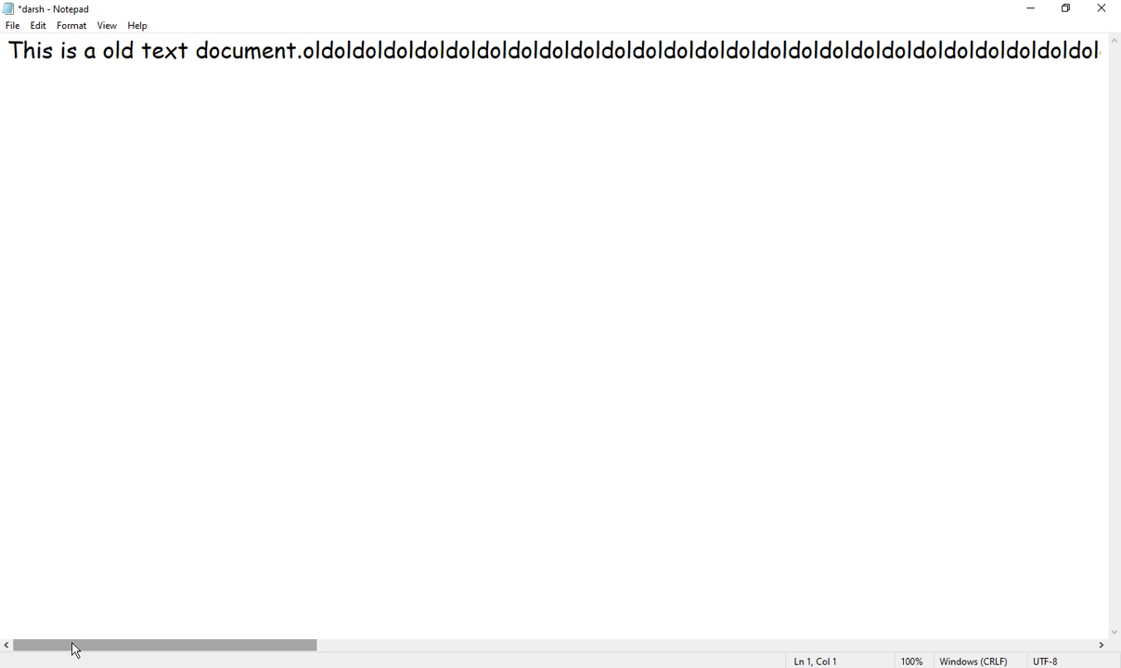
pyautogui.moveTo(75, 650); pyautogui.dragTo(10, 645)
pyautogui.click(72, 26)
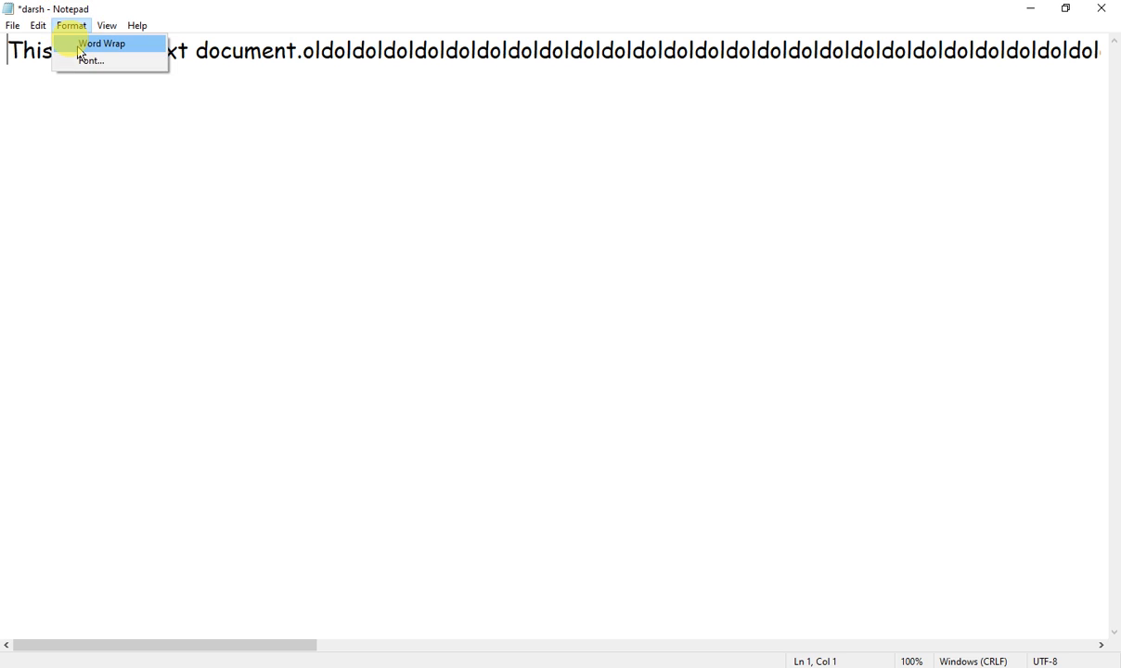
pyautogui.click(82, 44)
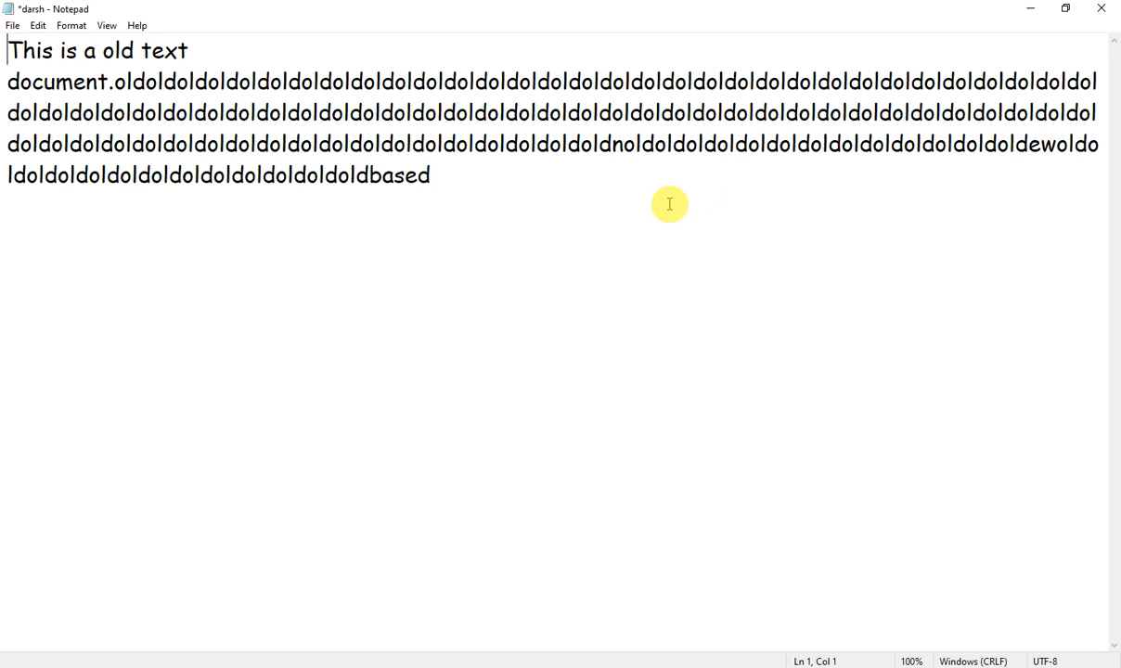
# - Open the font settings, preview several typefaces such as Copperplate Gothic, and choose Constantia
pyautogui.click(70, 26)
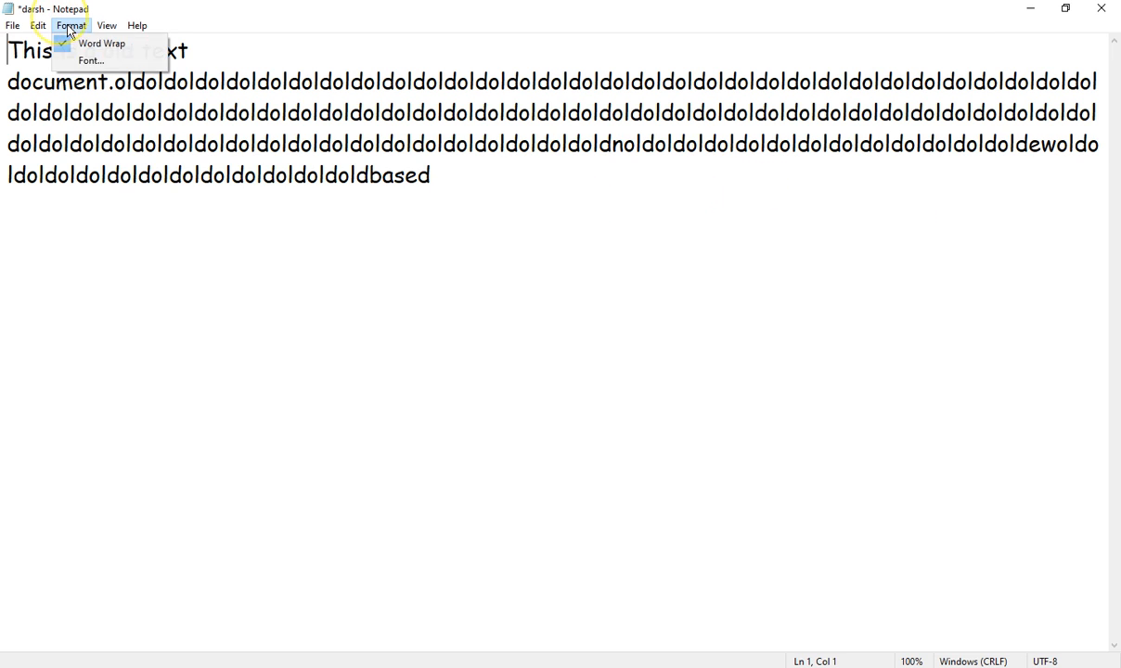
pyautogui.click(113, 67)
pyautogui.moveTo(290, 124); pyautogui.dragTo(693, 249)
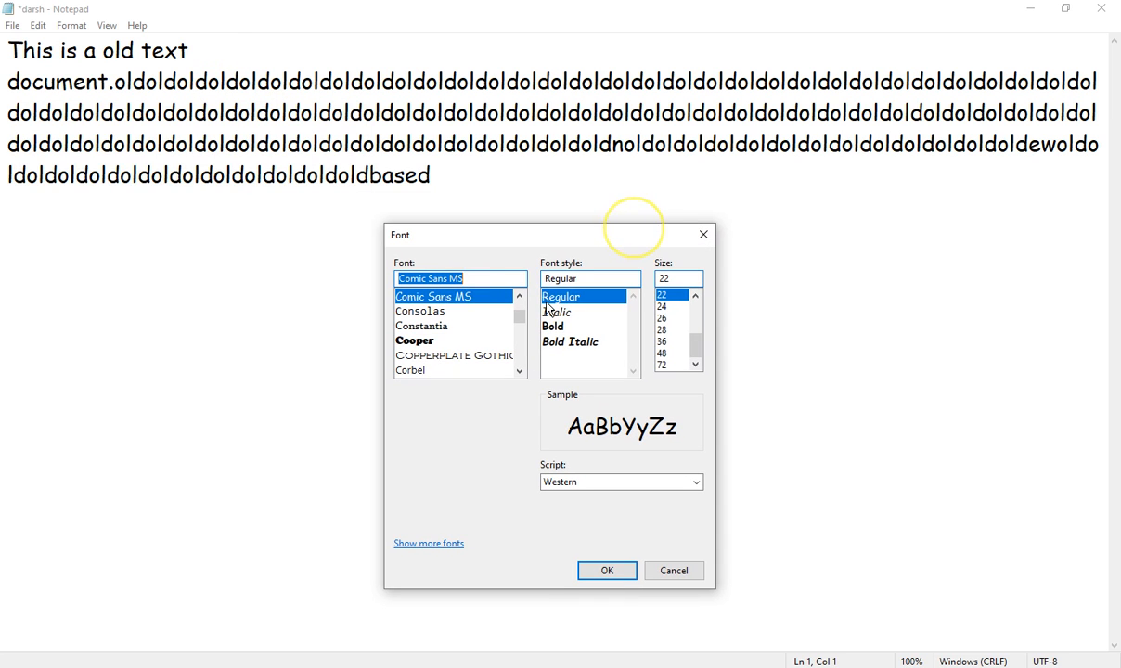
pyautogui.click(417, 343)
pyautogui.click(422, 326)
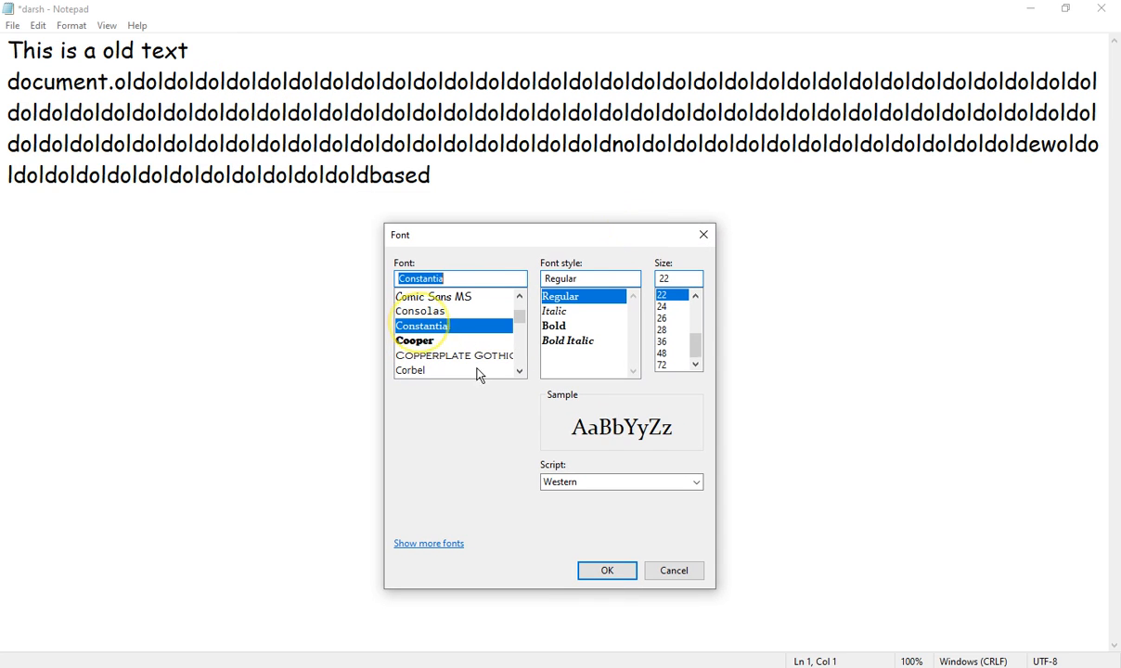
pyautogui.click(428, 311)
pyautogui.click(429, 340)
pyautogui.click(434, 357)
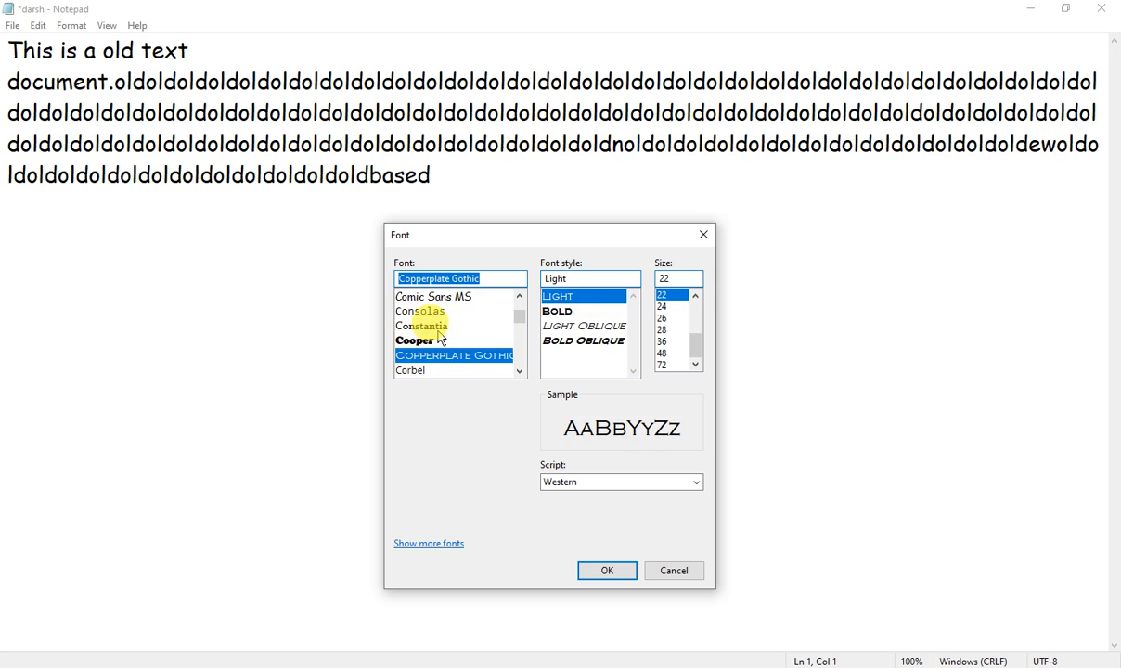
pyautogui.click(431, 326)
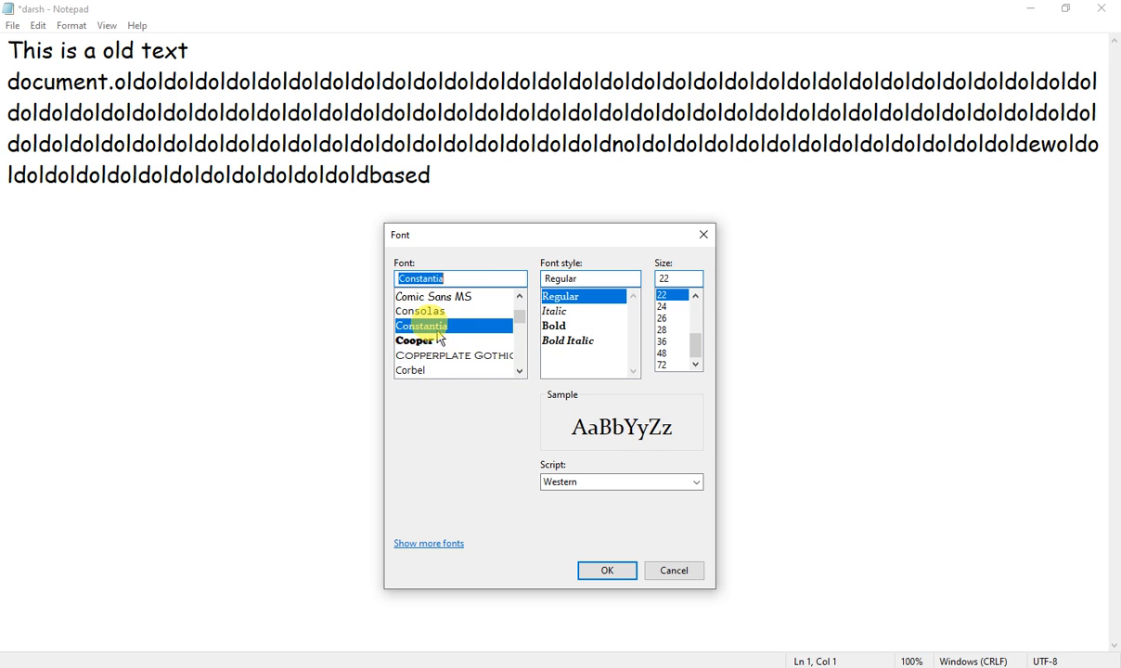
# - Preview the bold and italic styles, set the font to Italic at size 24, and apply it to the document
pyautogui.click(555, 311)
pyautogui.click(557, 325)
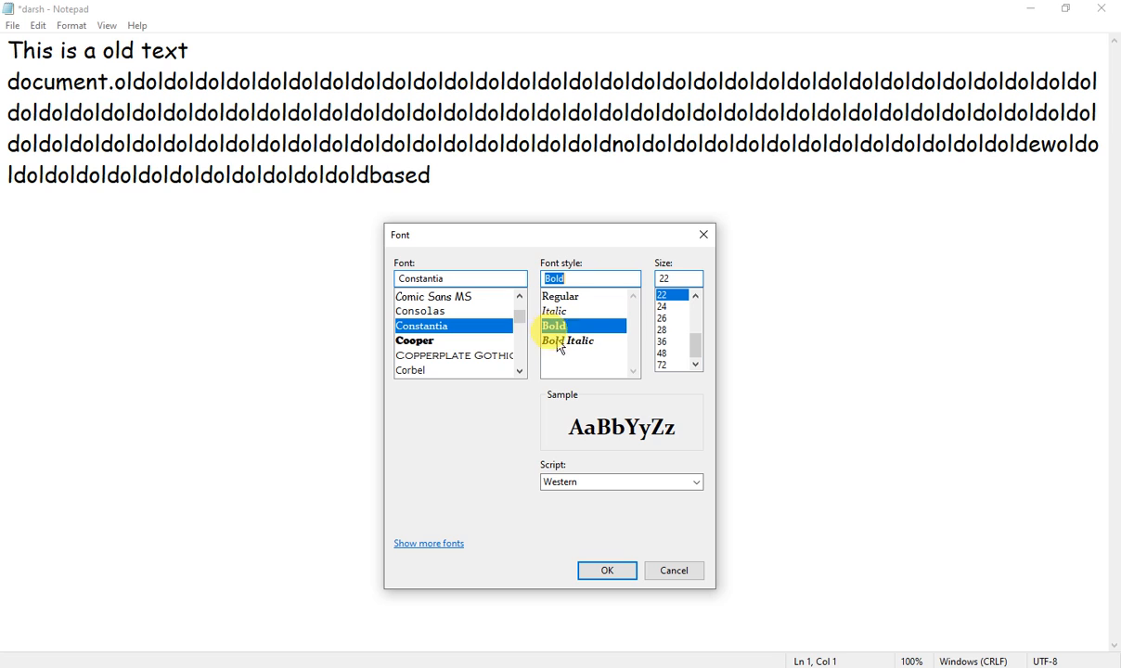
pyautogui.click(561, 341)
pyautogui.click(554, 326)
pyautogui.click(554, 311)
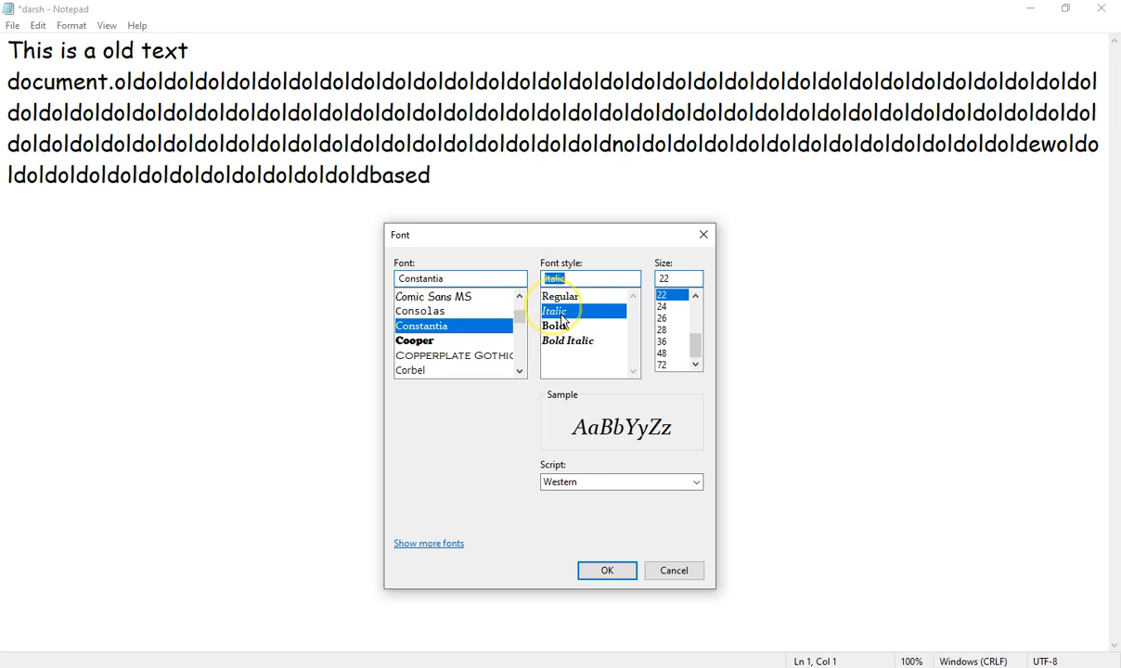
pyautogui.click(663, 307)
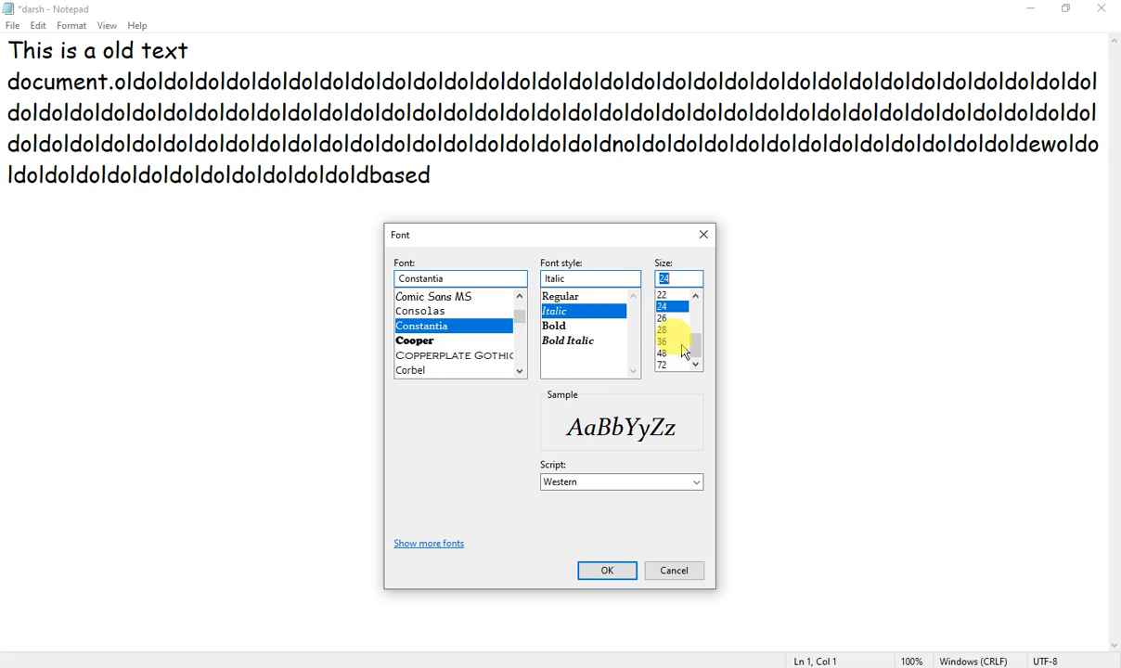
pyautogui.click(607, 572)
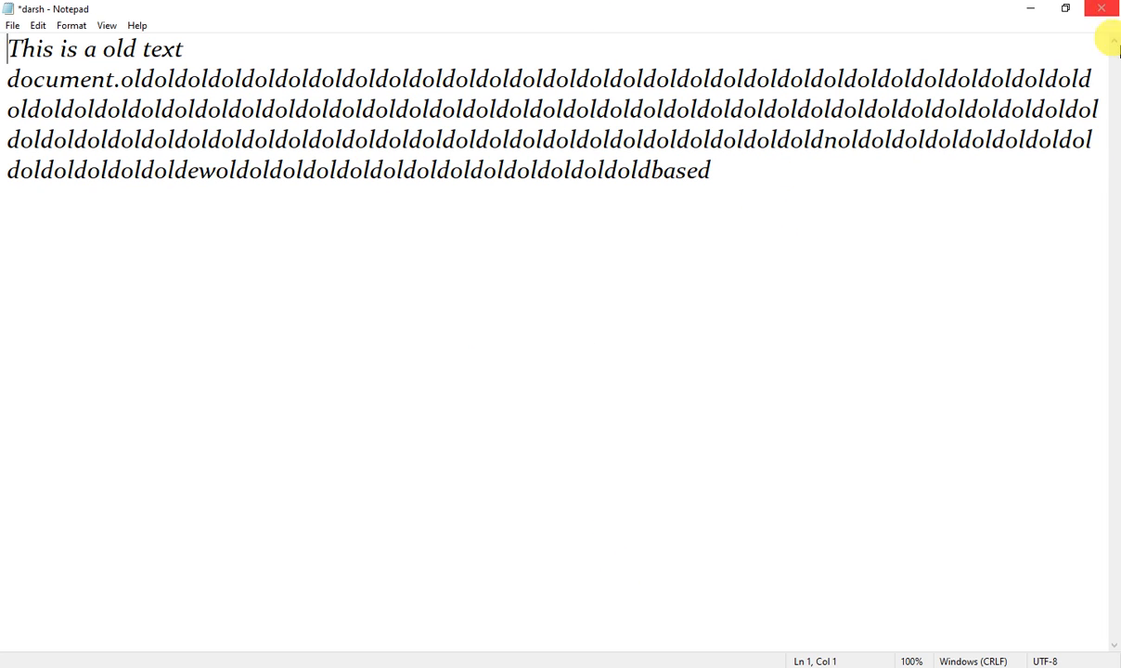
# - Look over the zoom options, zoom in on the text past 170%, and return it to 100%
pyautogui.click(71, 25)
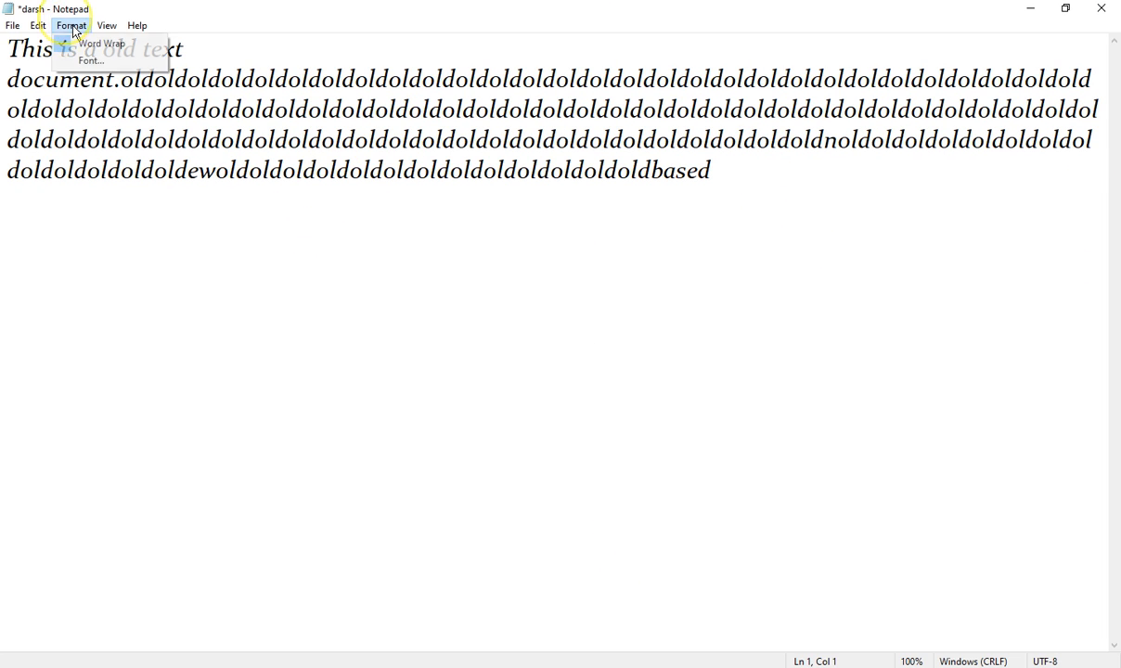
pyautogui.moveTo(107, 25)
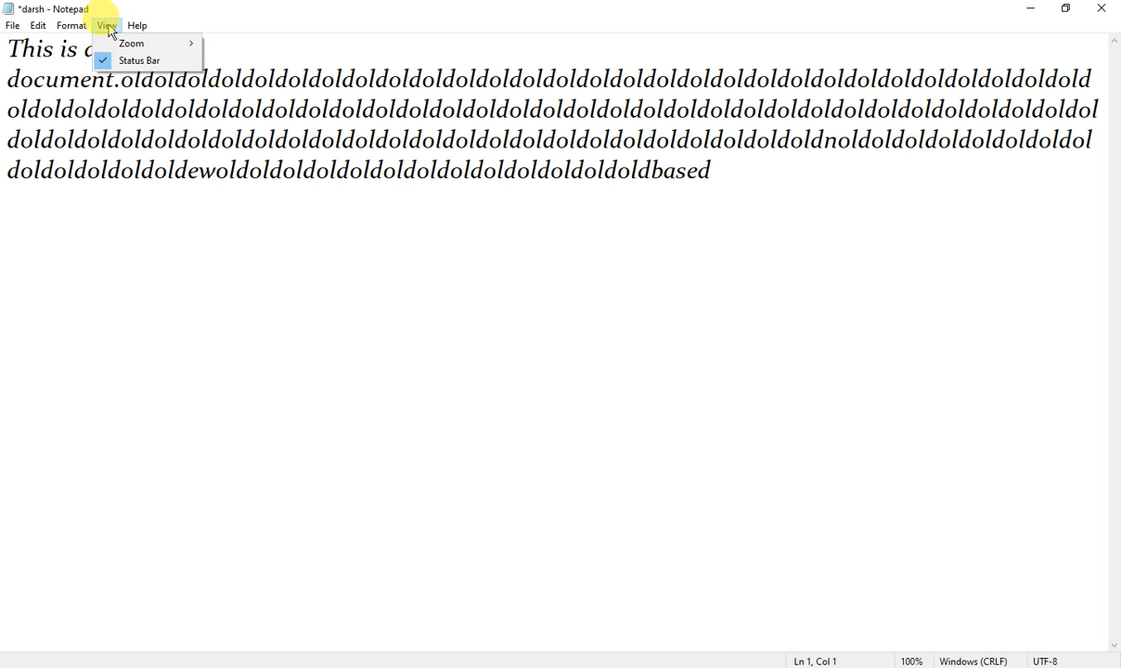
pyautogui.moveTo(181, 53)
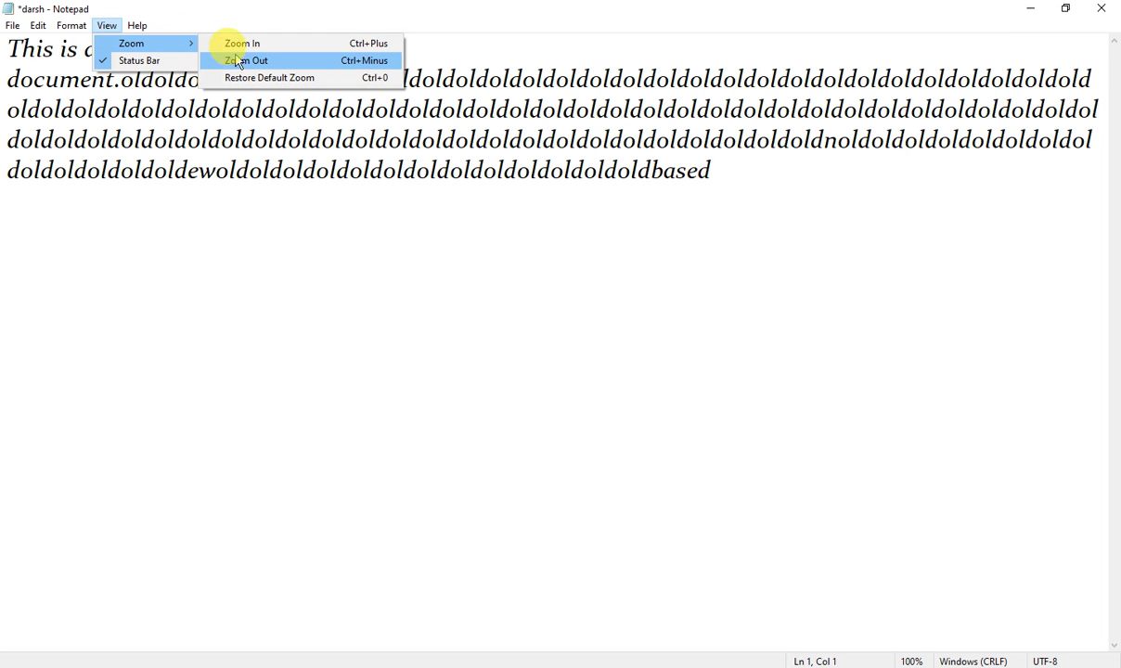
pyautogui.click(258, 12)
pyautogui.click(780, 165)
pyautogui.keyDown('ctrl'); pyautogui.scroll(7, 779, 165); pyautogui.keyUp('ctrl')
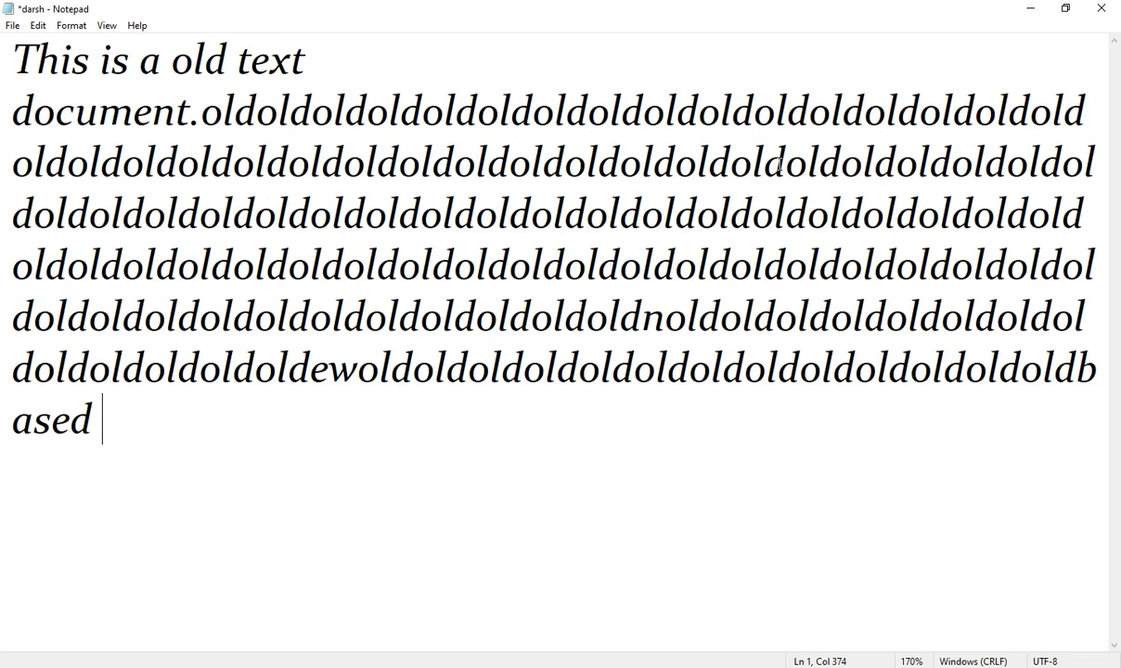
pyautogui.keyDown('ctrl'); pyautogui.scroll(1, 780, 165); pyautogui.keyUp('ctrl')
pyautogui.keyDown('ctrl'); pyautogui.scroll(-8, 780, 165); pyautogui.keyUp('ctrl')
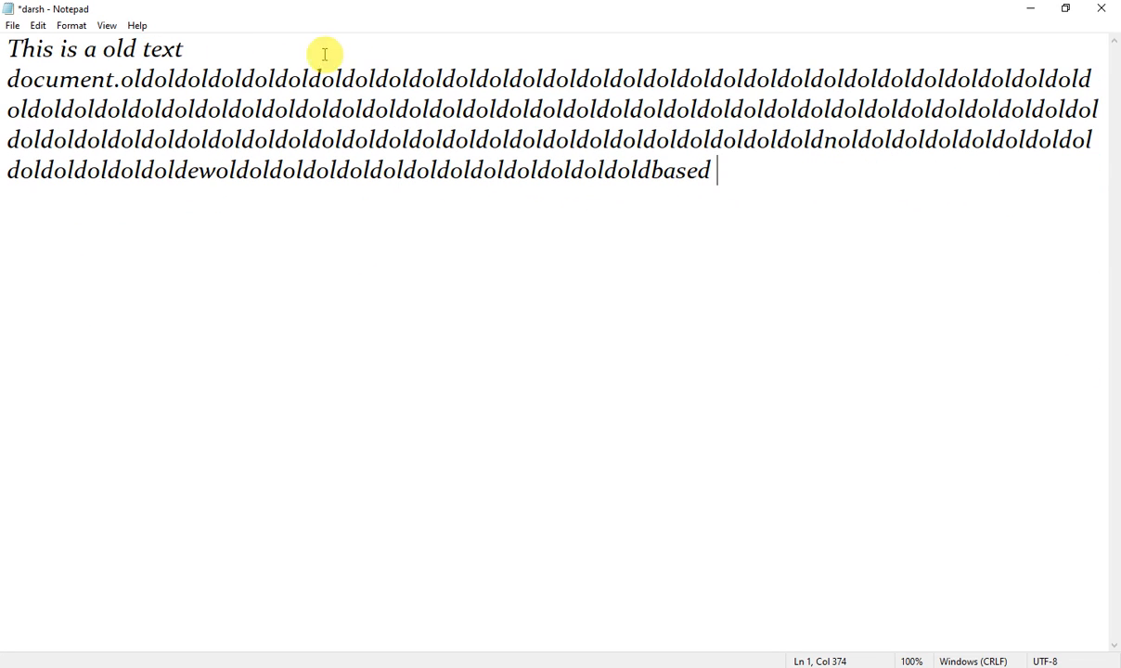
# - Check the Status Bar option, and follow its zoom level while enlarging the text to 170% and reducing it to 100%
pyautogui.click(108, 27)
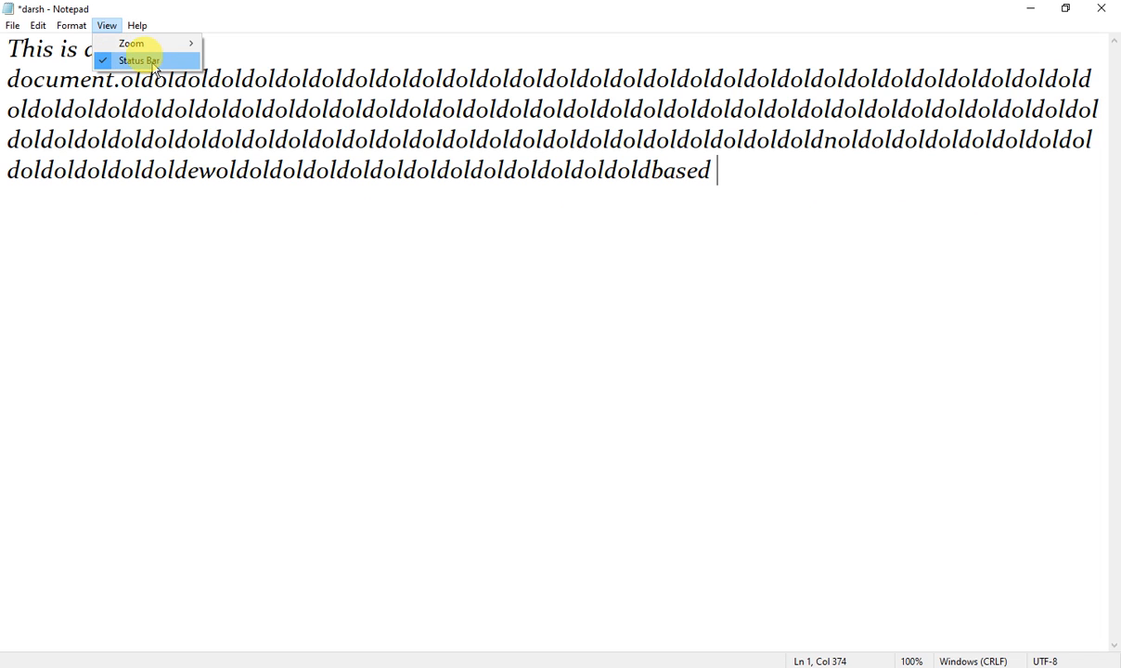
pyautogui.click(475, 108)
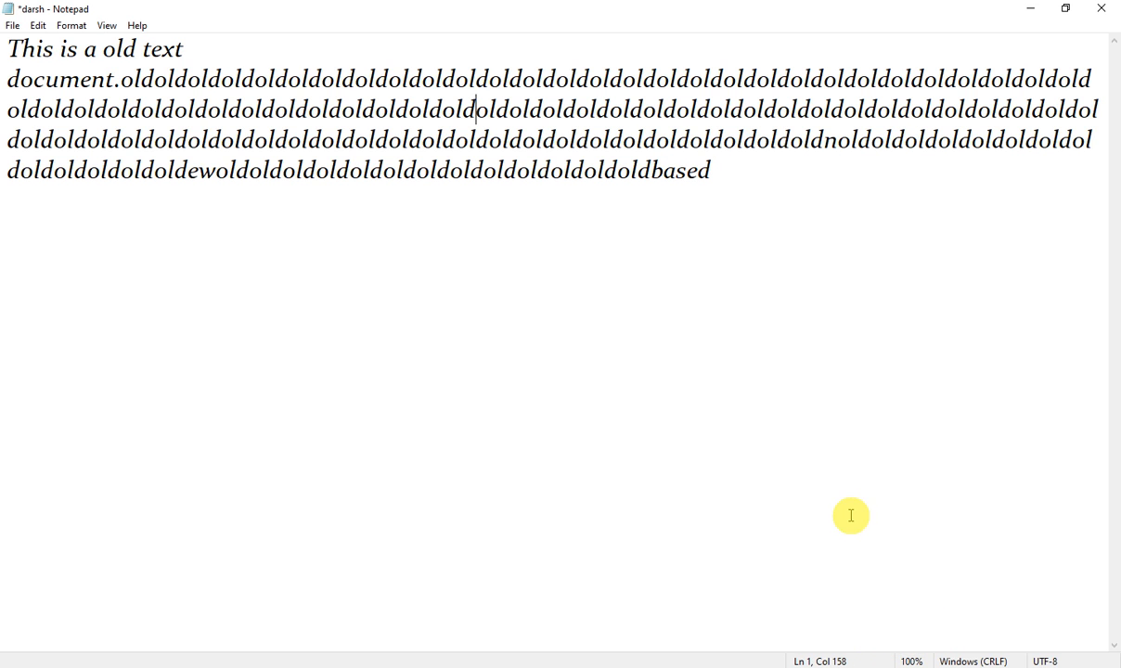
pyautogui.scroll(2, 851, 515)
pyautogui.scroll(2, 851, 515)
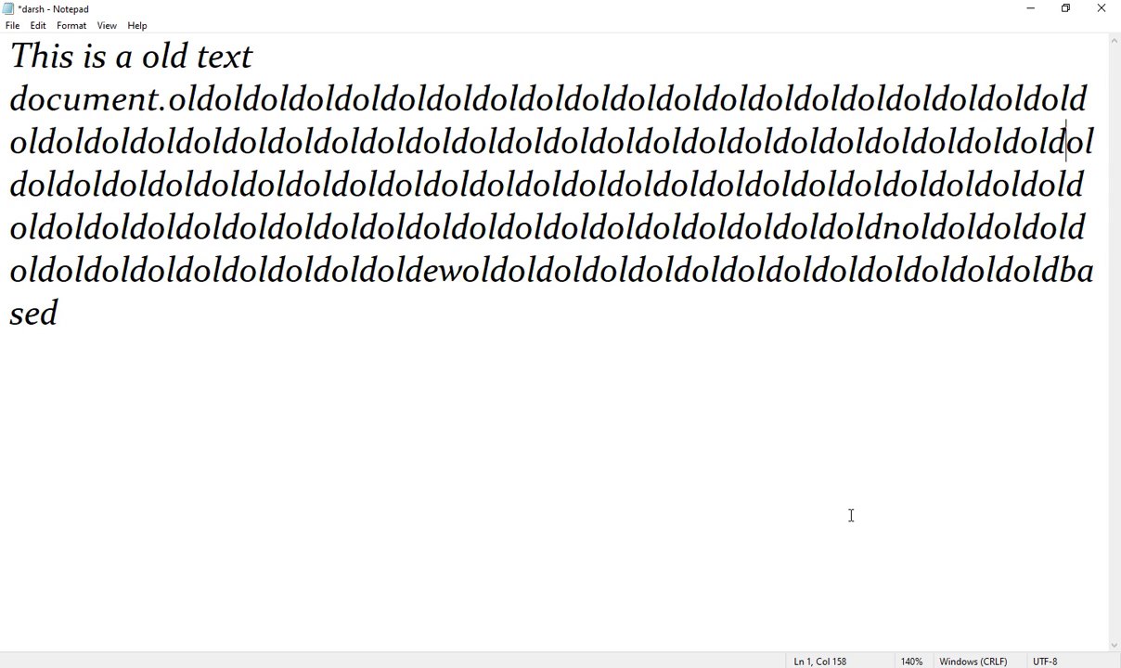
pyautogui.scroll(3, 851, 515)
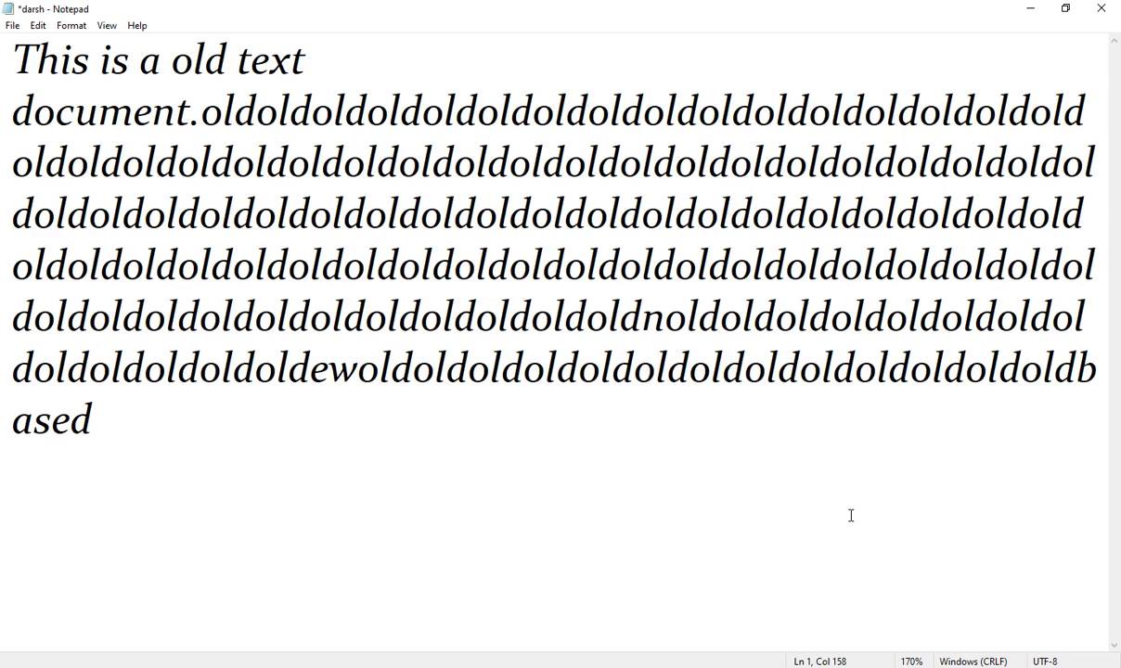
pyautogui.scroll(-4, 851, 515)
pyautogui.scroll(-3, 851, 515)
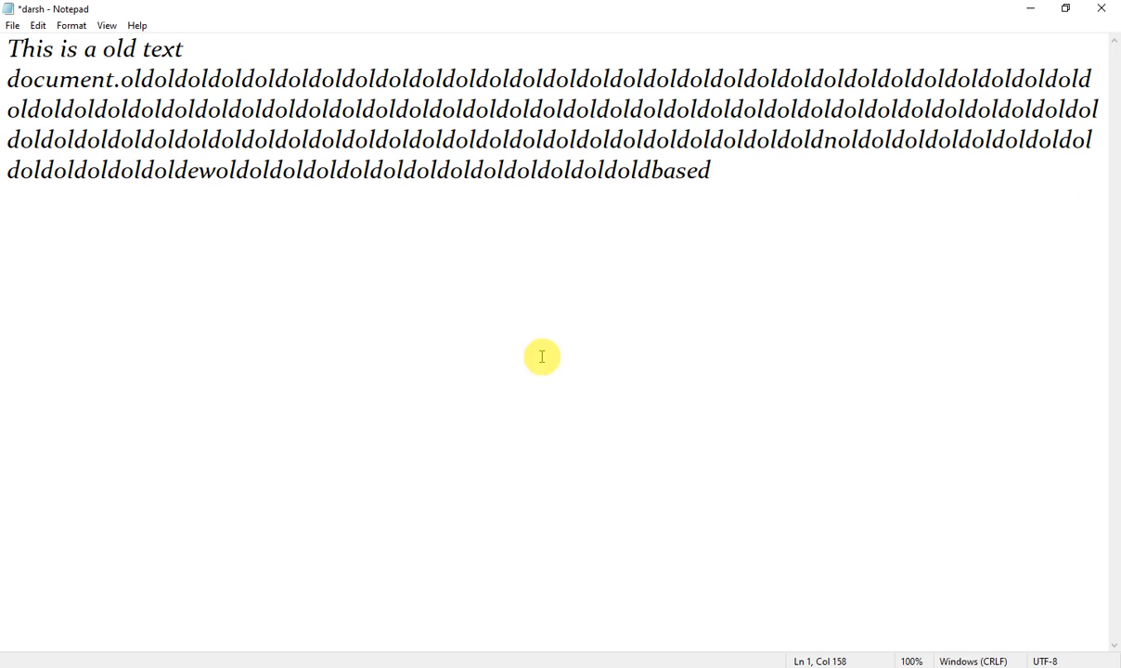
pyautogui.click(13, 25)
pyautogui.moveTo(38, 28)
pyautogui.moveTo(101, 28)
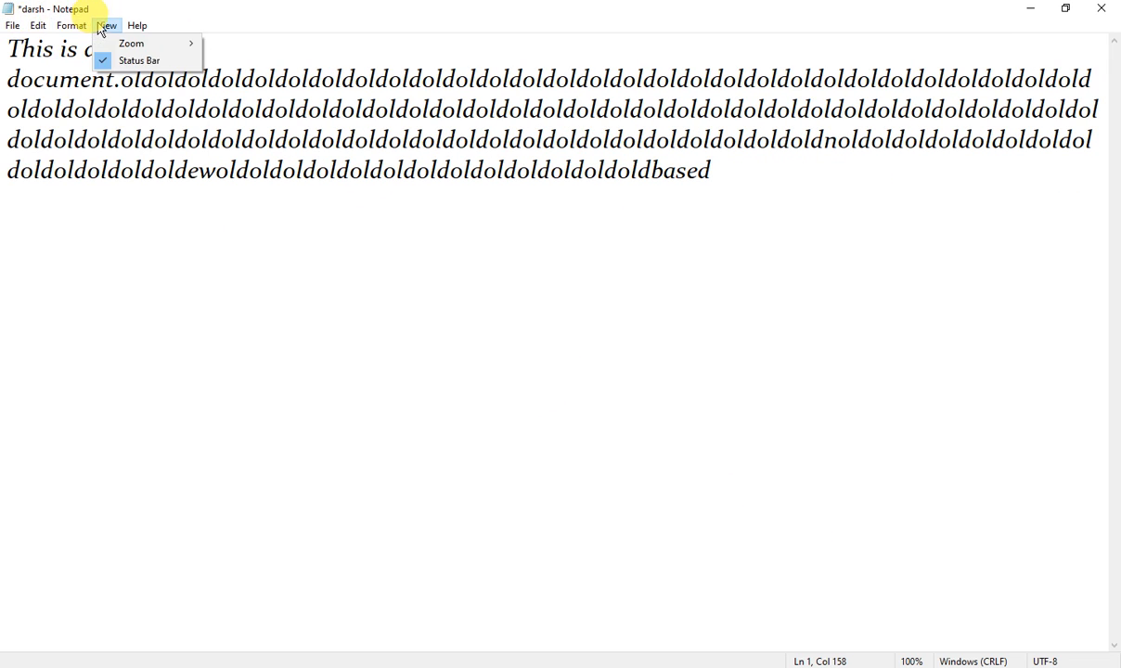
pyautogui.click(732, 166)
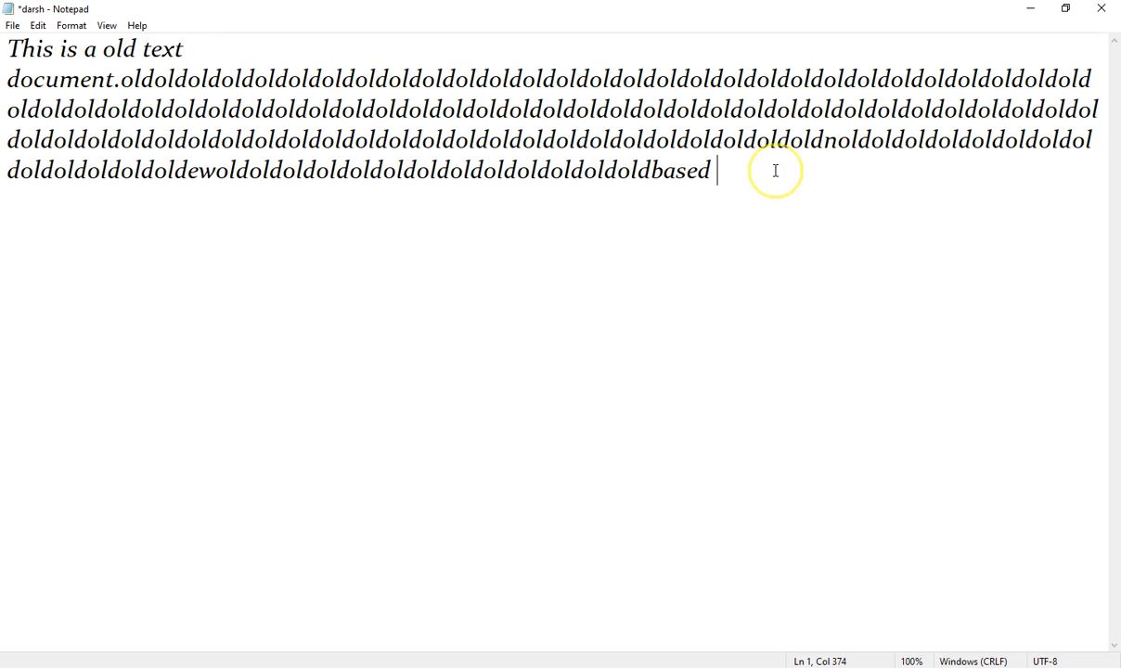
# - Select the entire text from "based" back to the beginning and delete it, leaving the document empty
pyautogui.moveTo(852, 172); pyautogui.dragTo(7, 47)
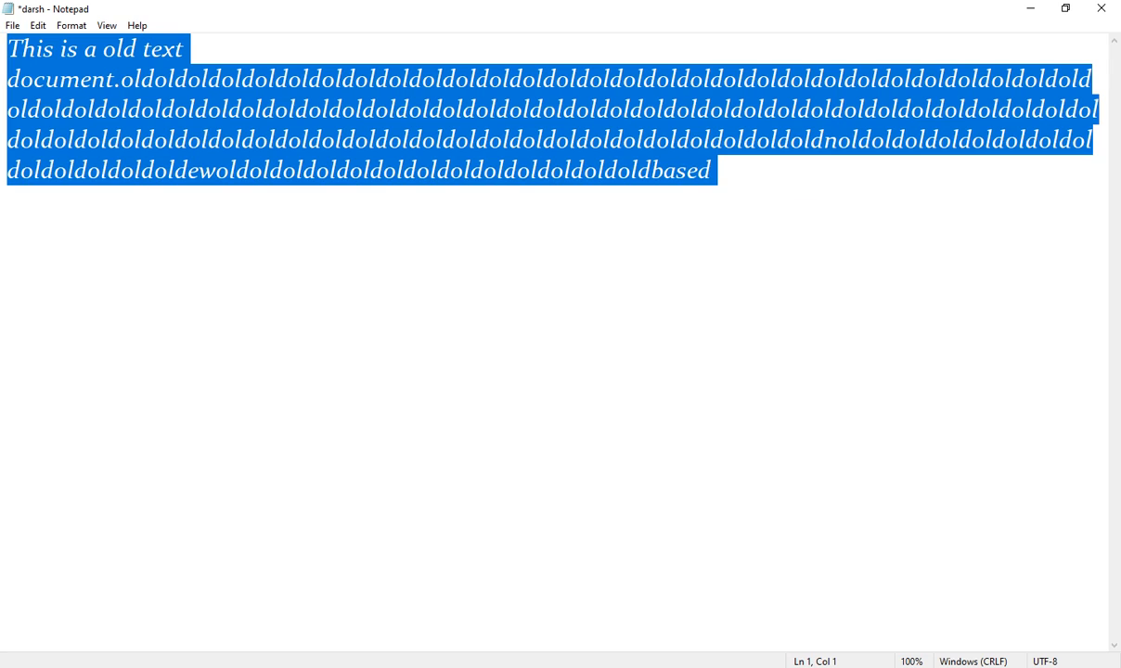
pyautogui.press('BackSpace')
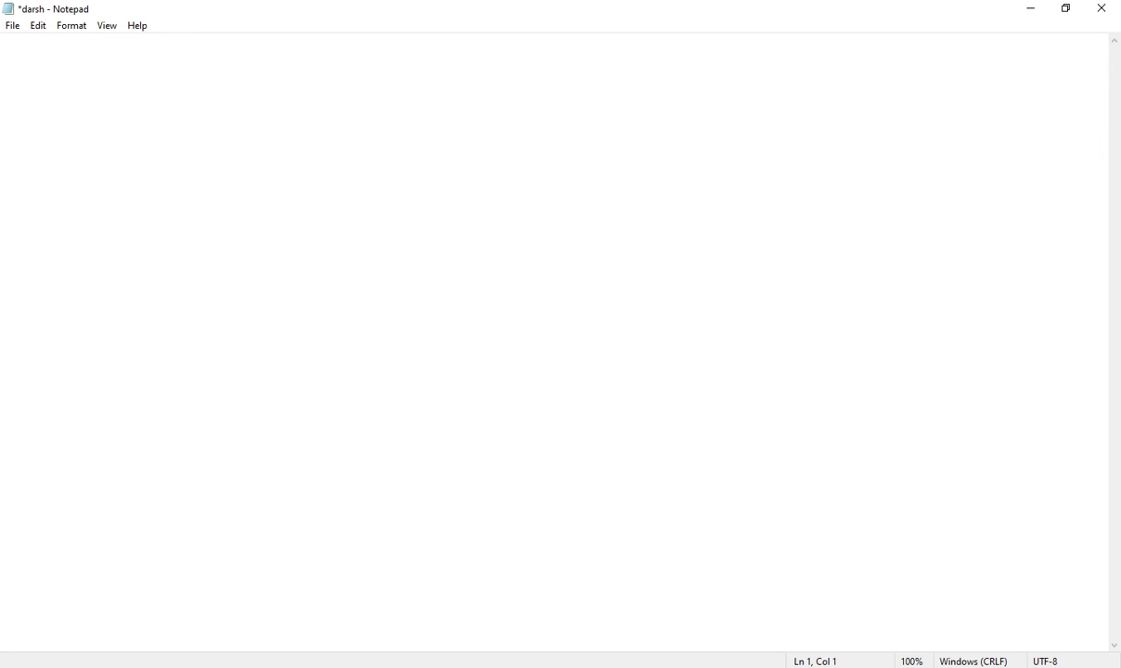
pyautogui.click(20, 85)
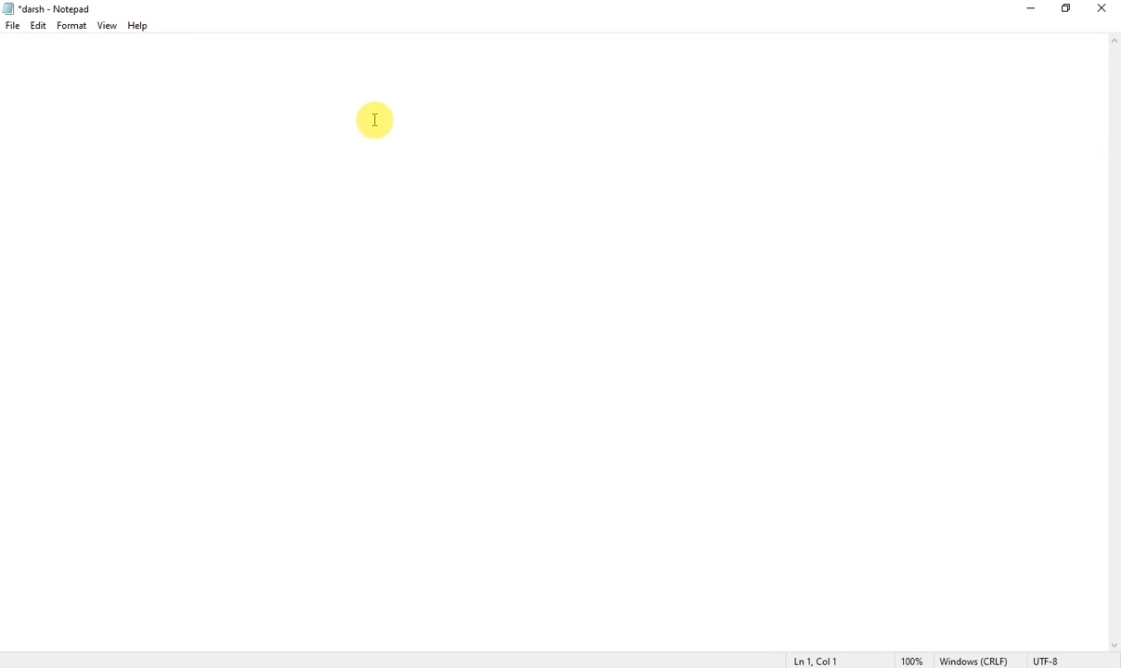